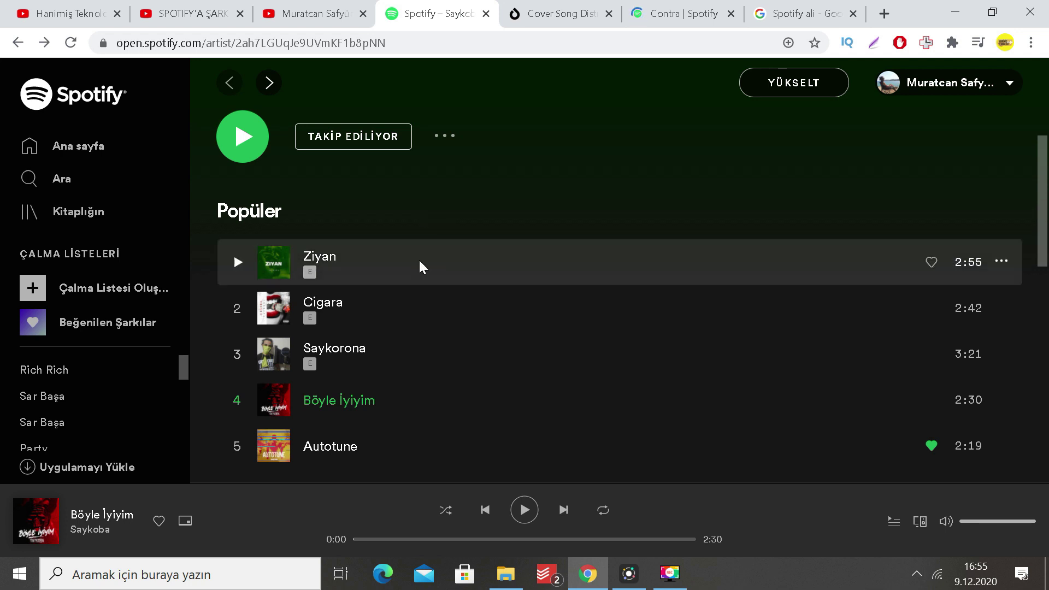
Step: Look over Saykoba's popular songs and discography on Spotify, and bring up the YouTube tutorial on uploading songs to Spotify for free
scroll(421, 214, up, 5)
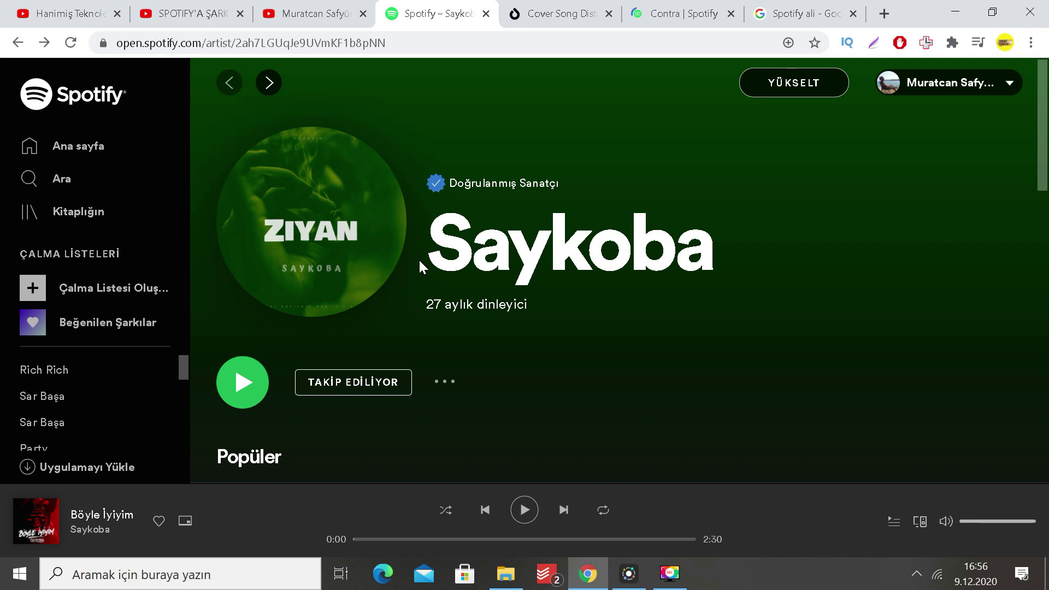
scroll(533, 268, down, 12)
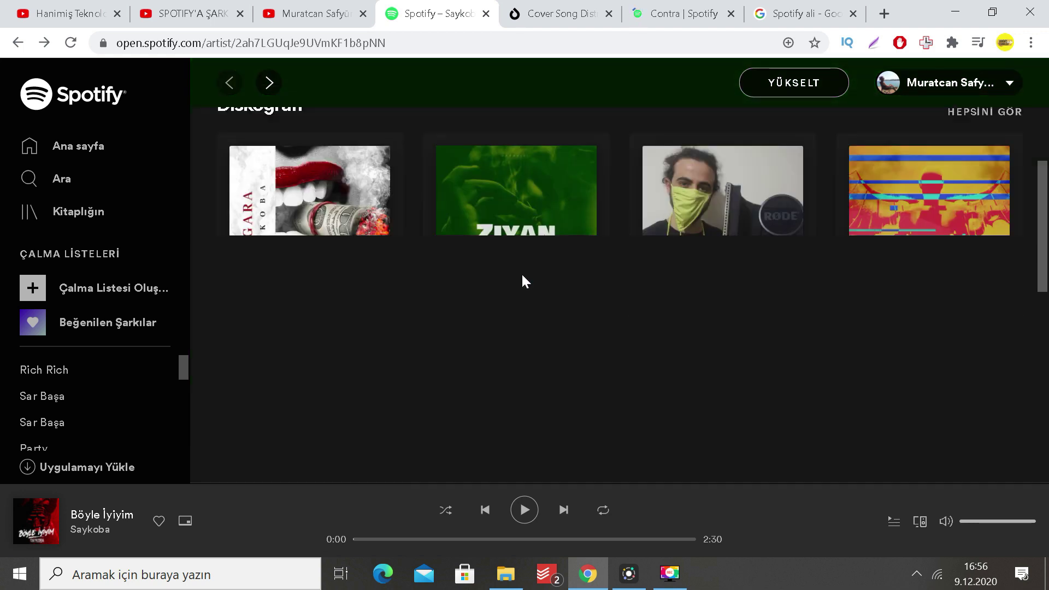
scroll(522, 276, up, 6)
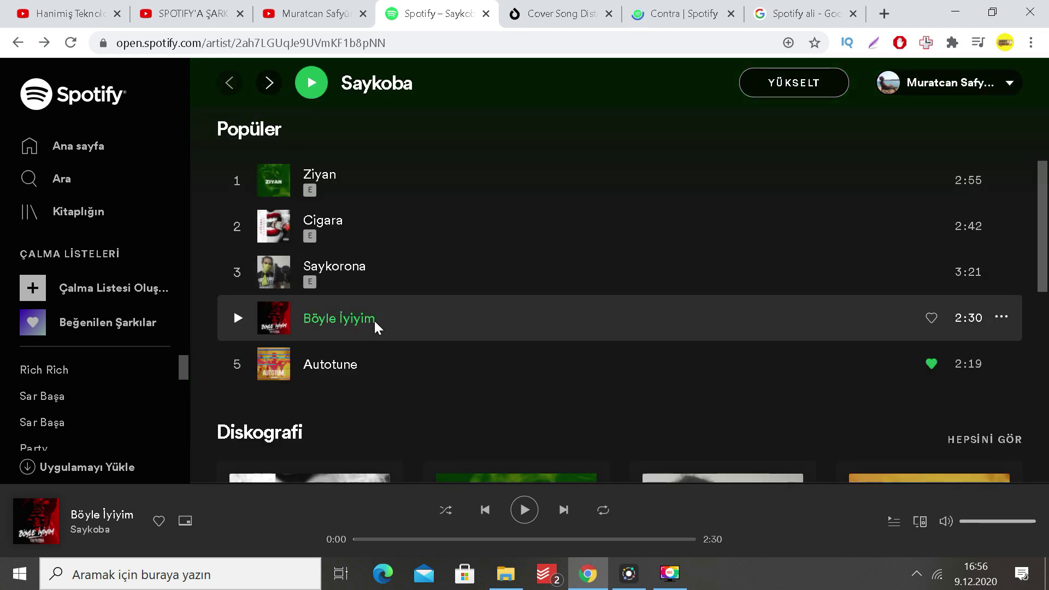
scroll(375, 320, up, 6)
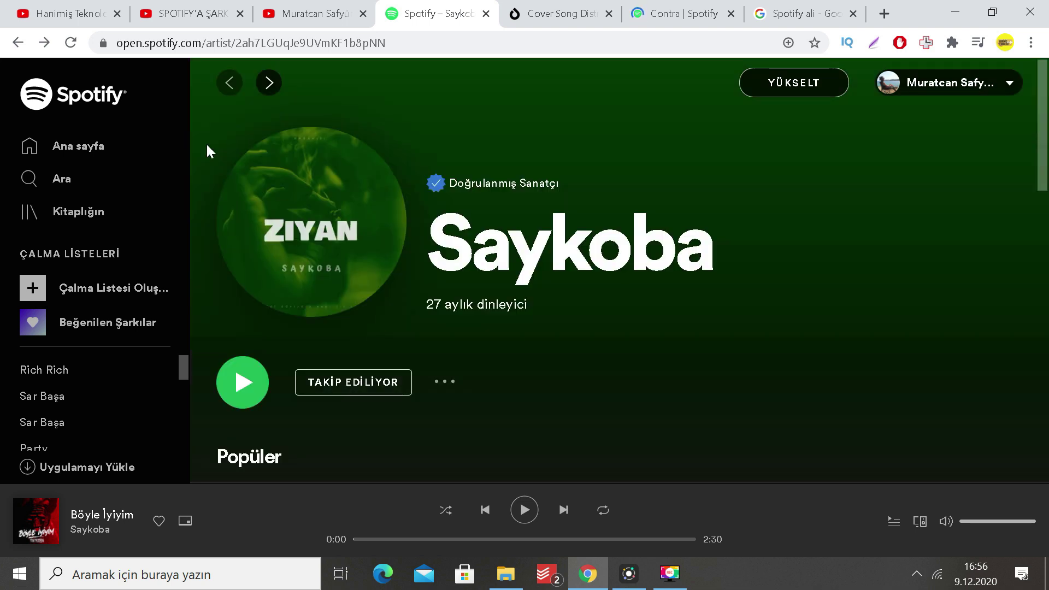
click(71, 14)
click(208, 14)
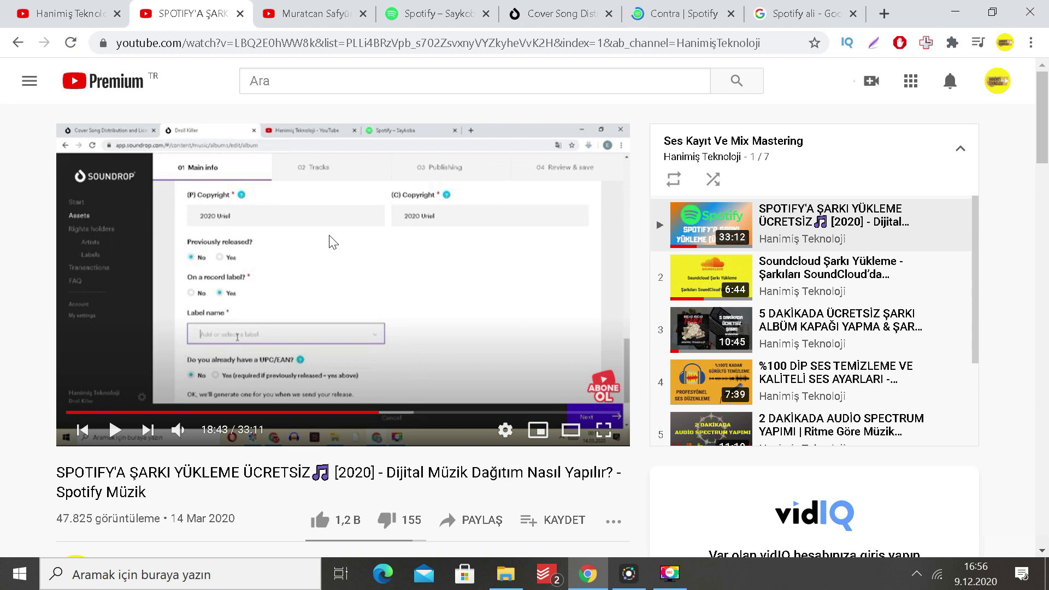
Step: Open Soundrop's free account sign-up form from the soundrop.com home page
click(569, 13)
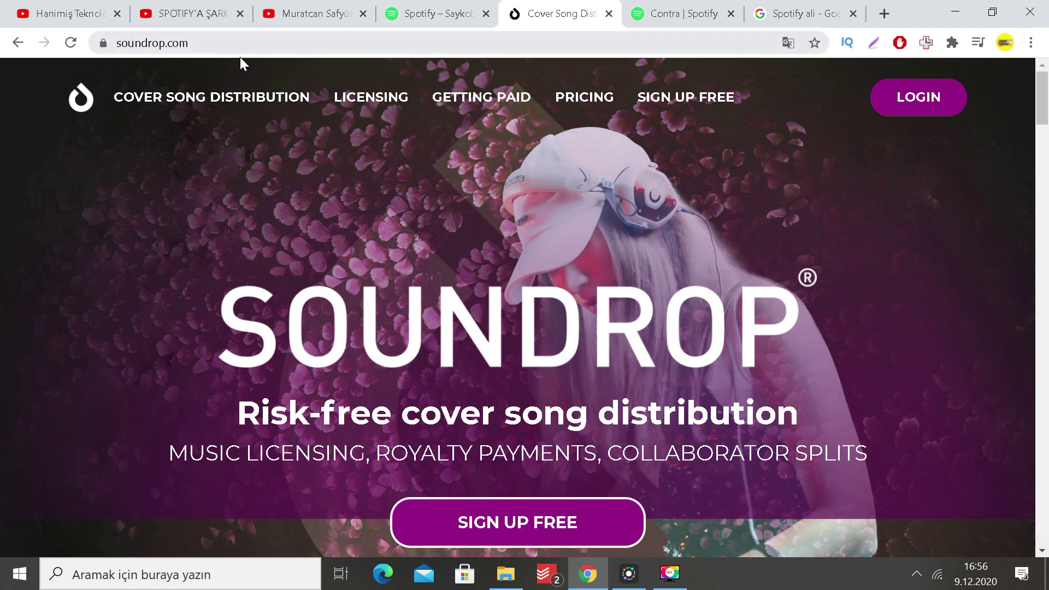
click(222, 41)
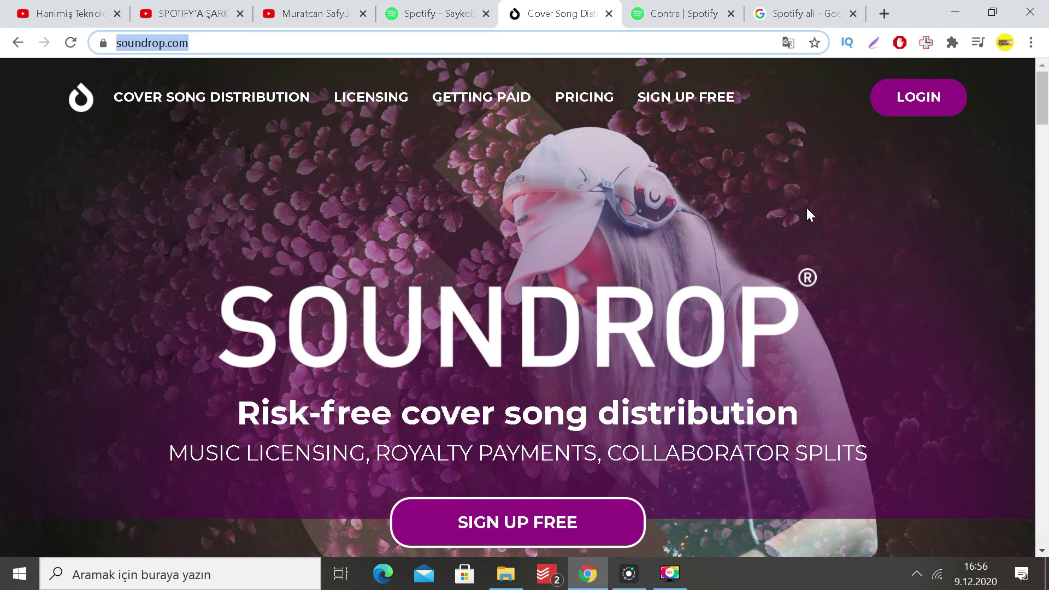
scroll(803, 215, down, 3)
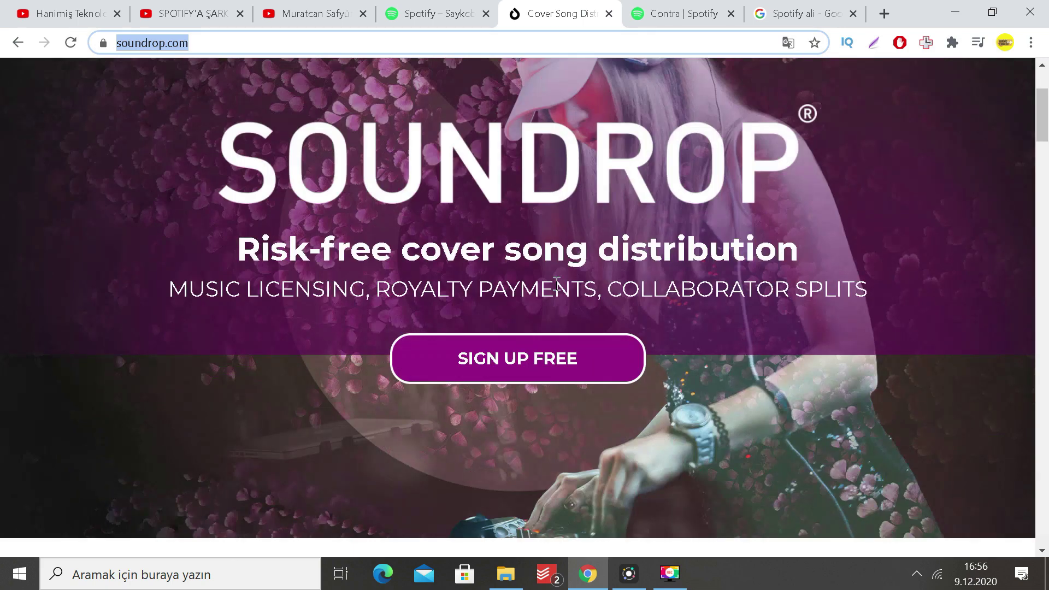
click(491, 357)
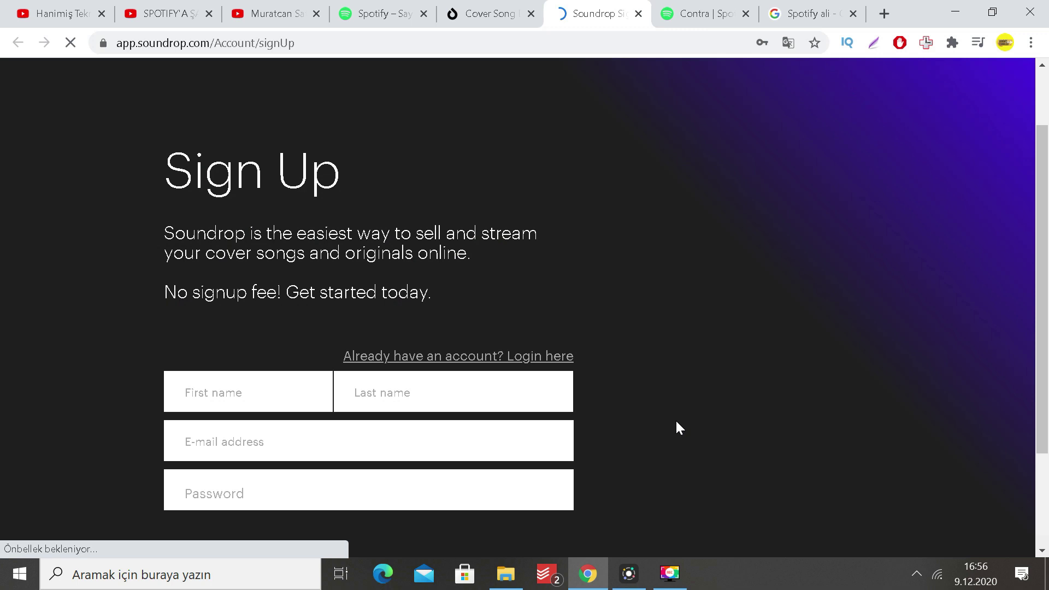
scroll(535, 389, down, 2)
scroll(535, 390, up, 2)
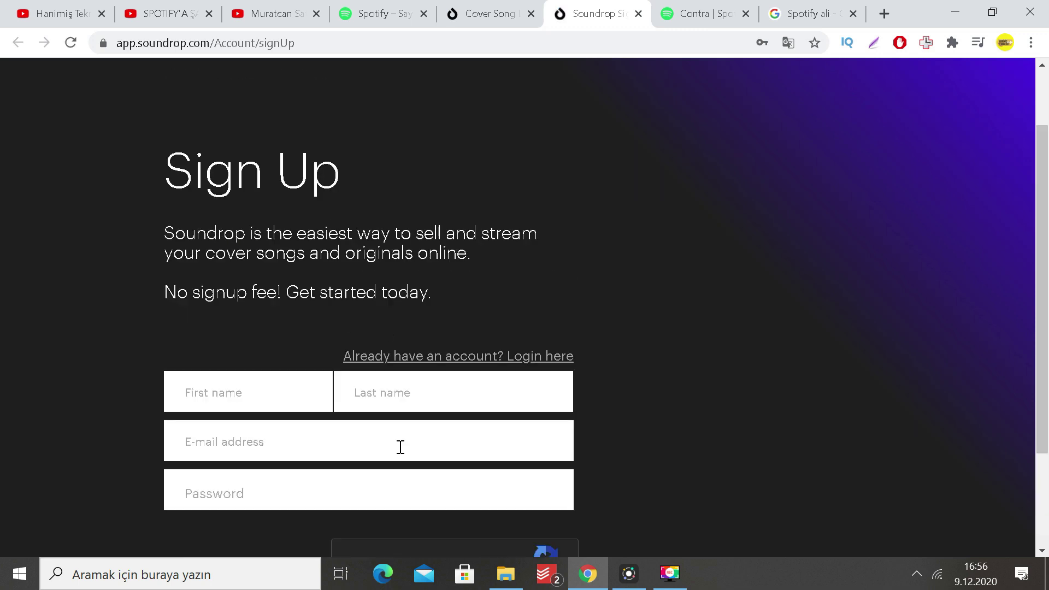
Step: Bring up the creator's personal YouTube channel page and highlight the channel name
click(284, 11)
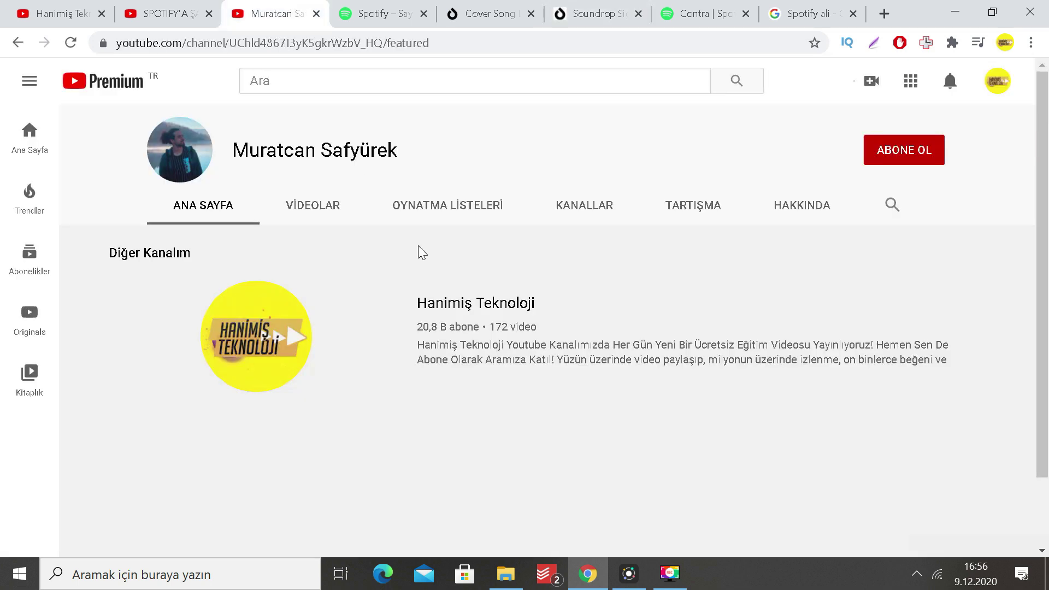
drag(221, 167, 398, 156)
click(401, 164)
triple_click(346, 150)
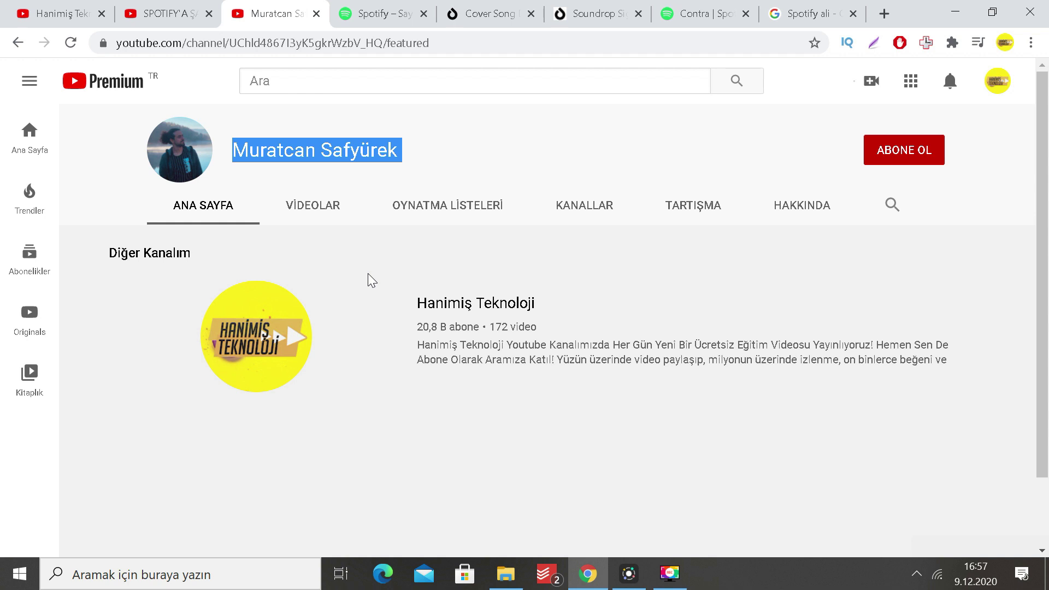
click(457, 173)
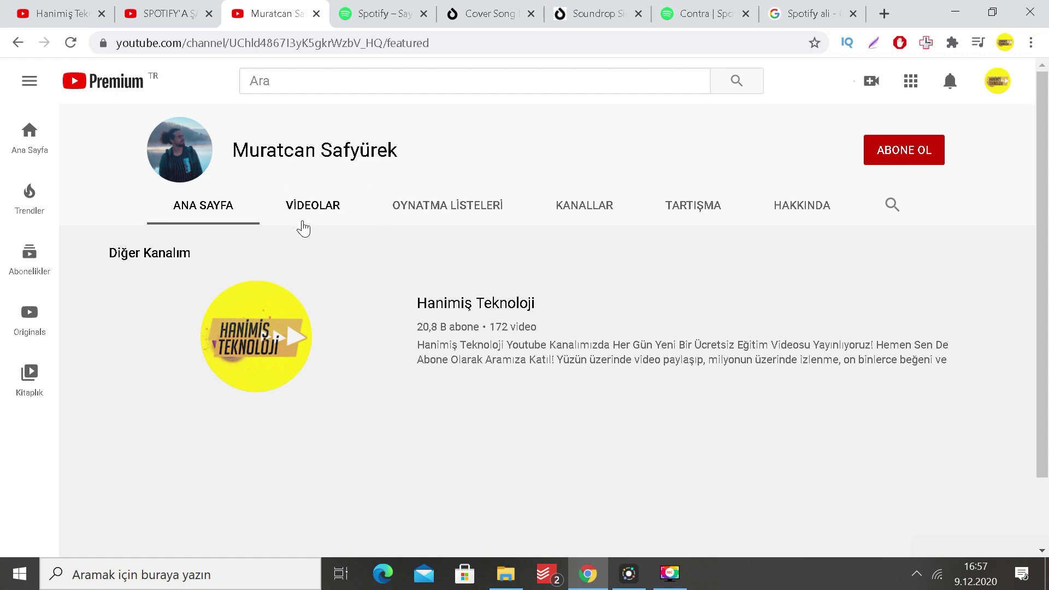
drag(249, 151, 386, 153)
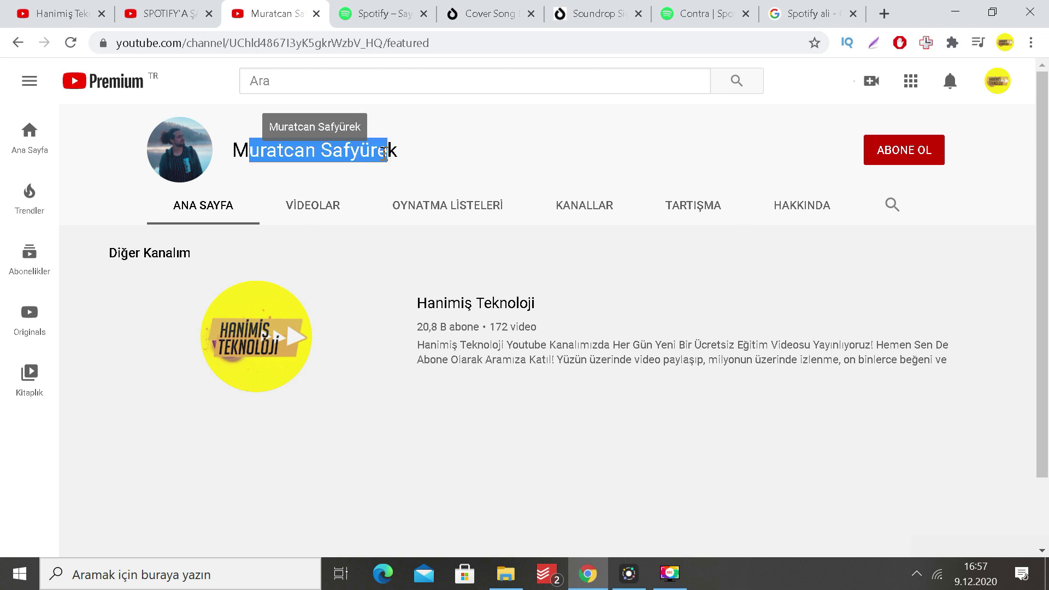
click(268, 153)
triple_click(268, 153)
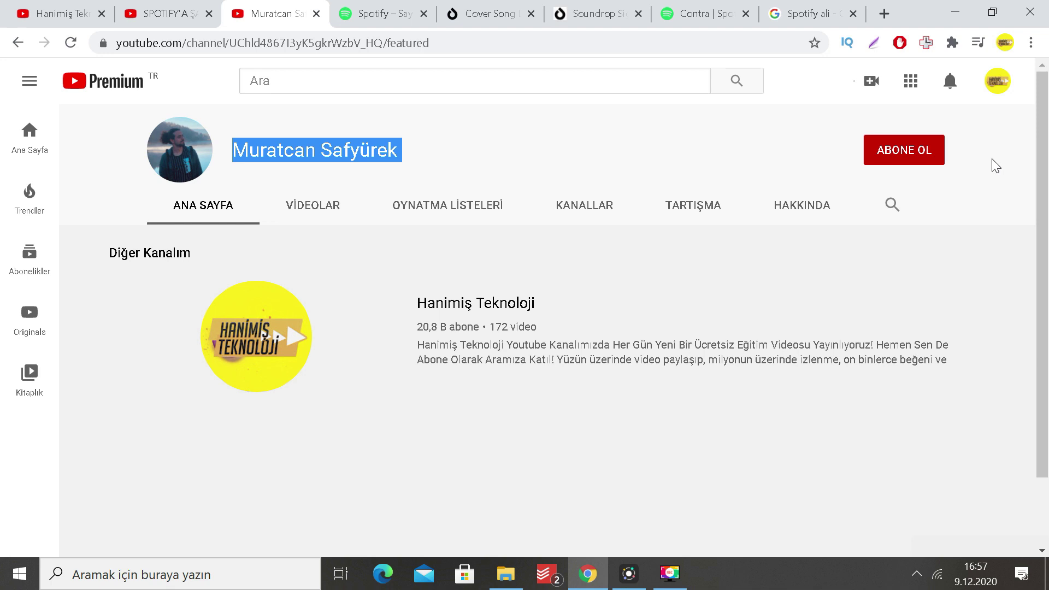
Step: Subscribe to the YouTube channel and turn on all notifications for it
click(936, 155)
click(934, 153)
click(853, 186)
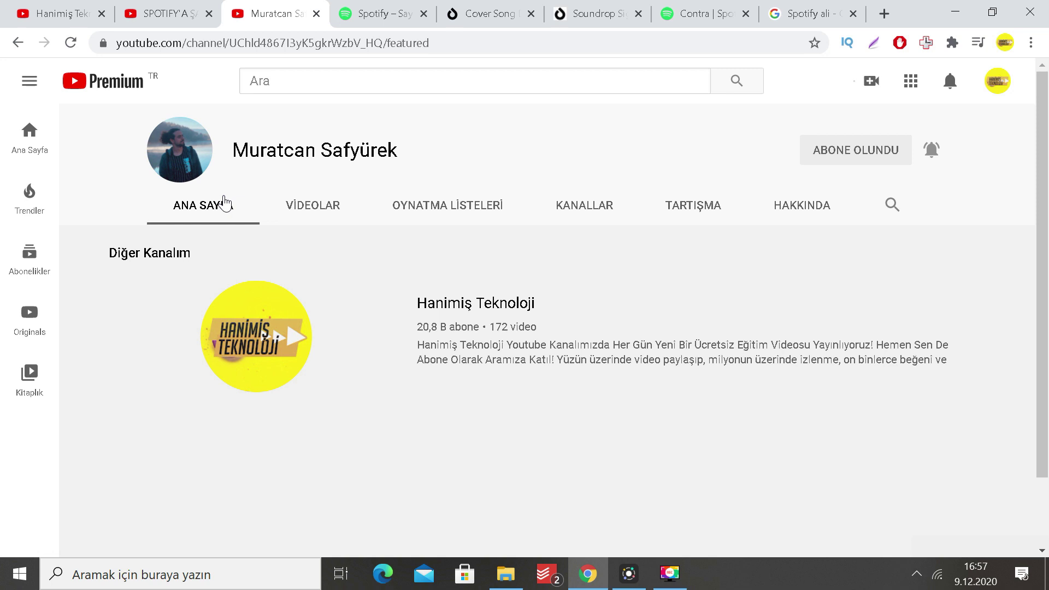
Step: Review Soundrop's sign-up page and the free sign-up offer on its home page
click(589, 7)
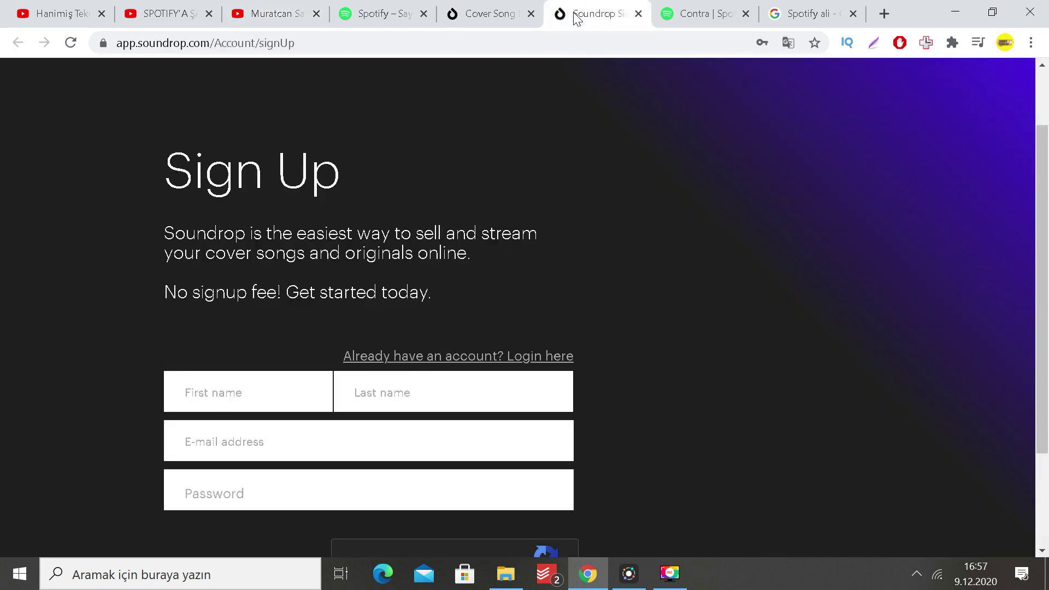
scroll(589, 207, up, 2)
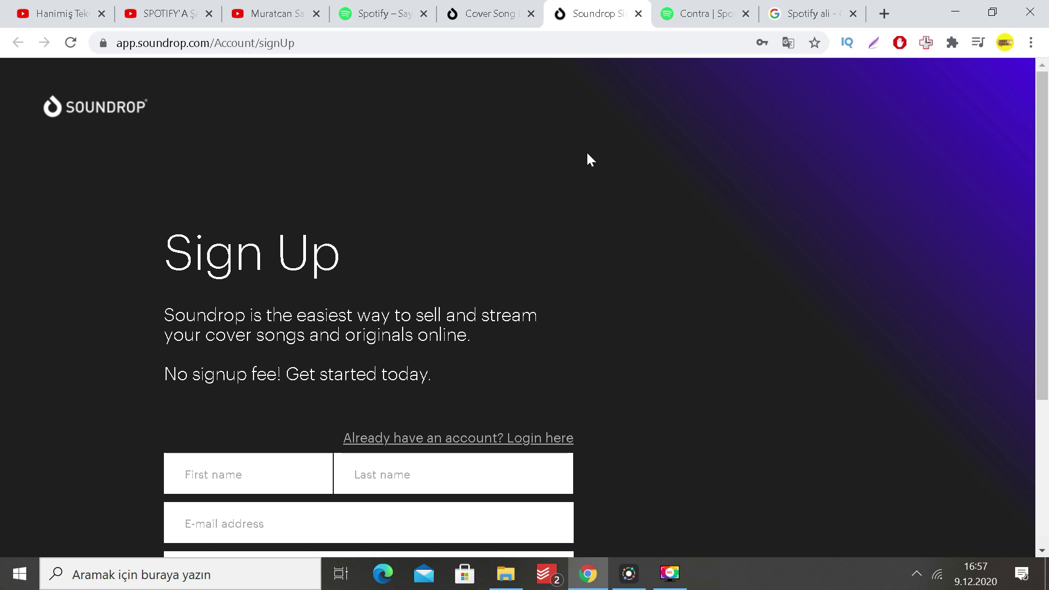
click(504, 6)
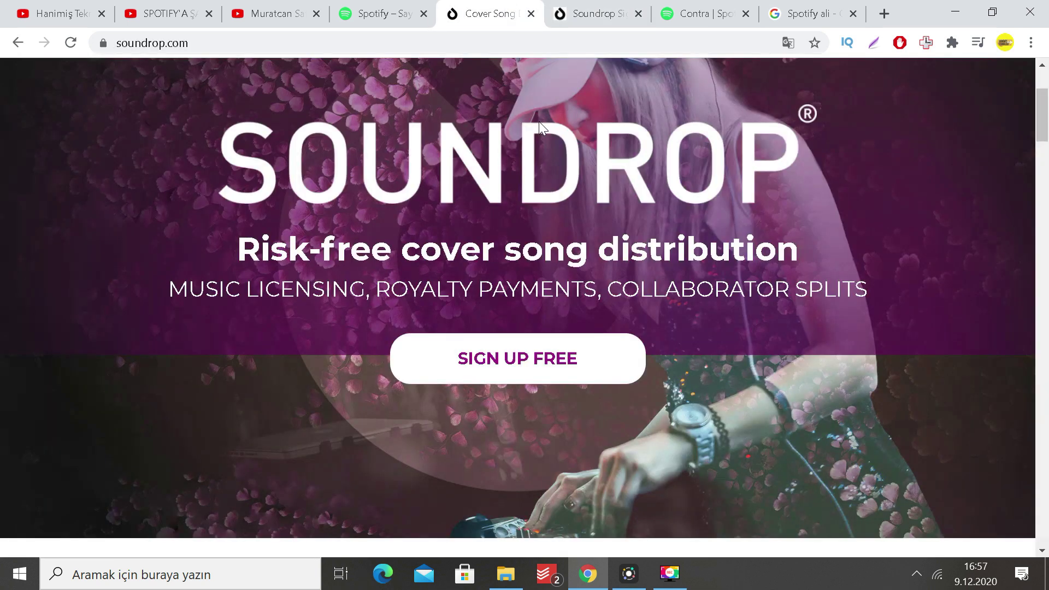
scroll(618, 171, up, 3)
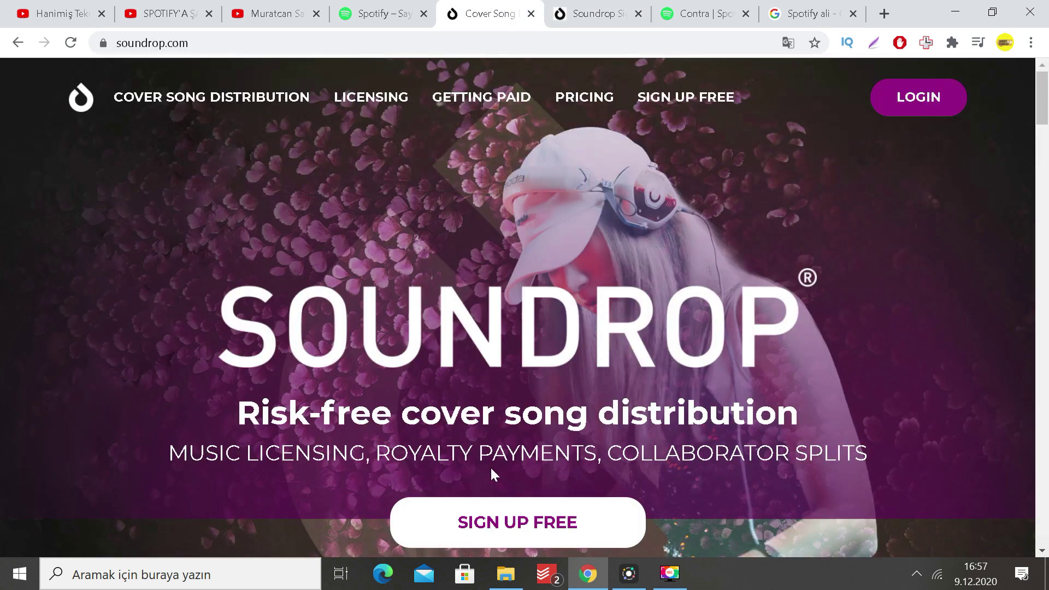
scroll(490, 467, down, 4)
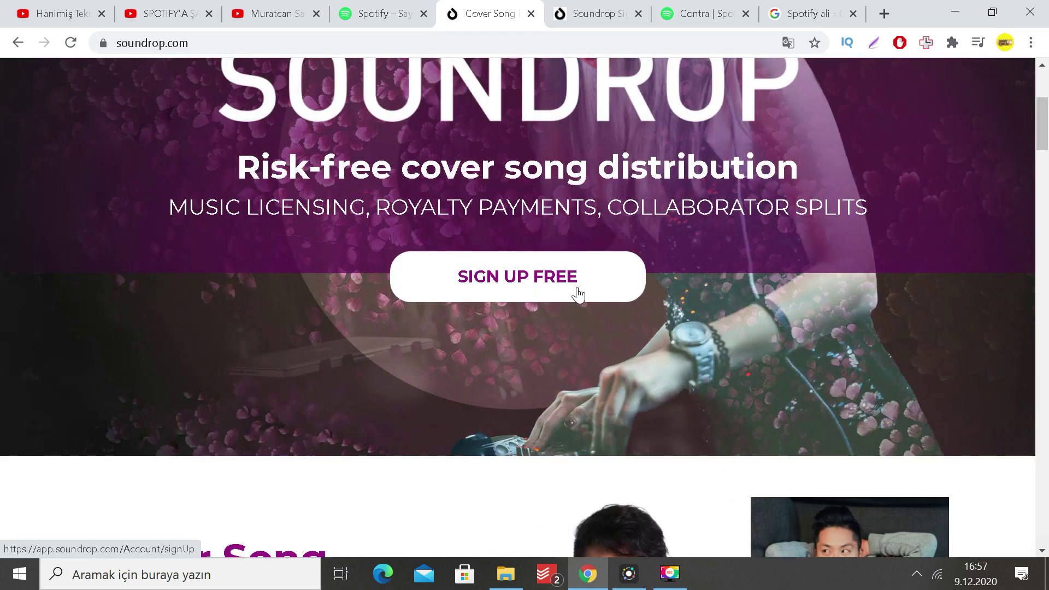
scroll(643, 339, up, 4)
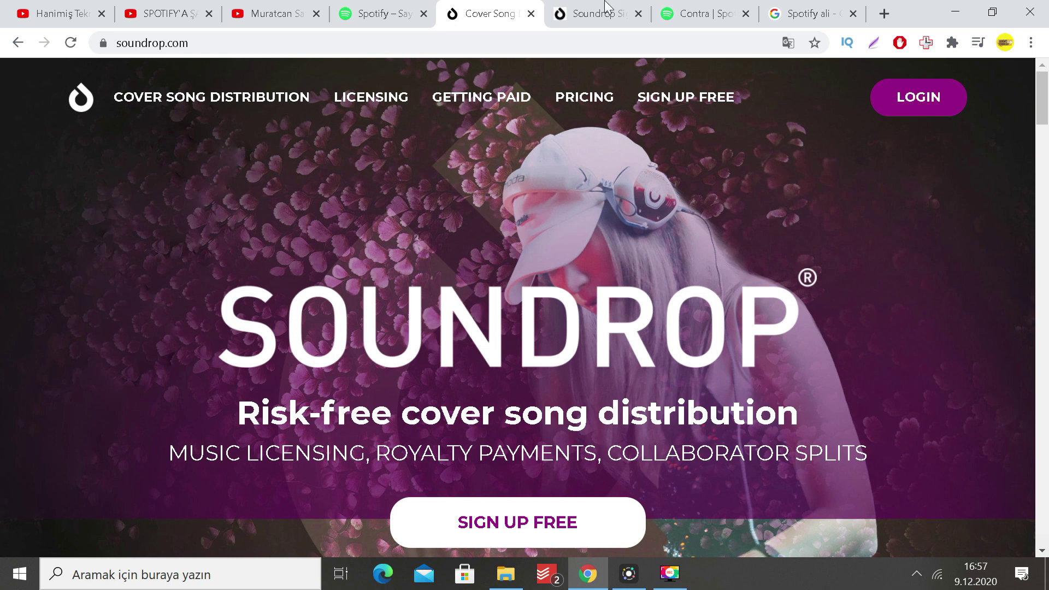
click(608, 11)
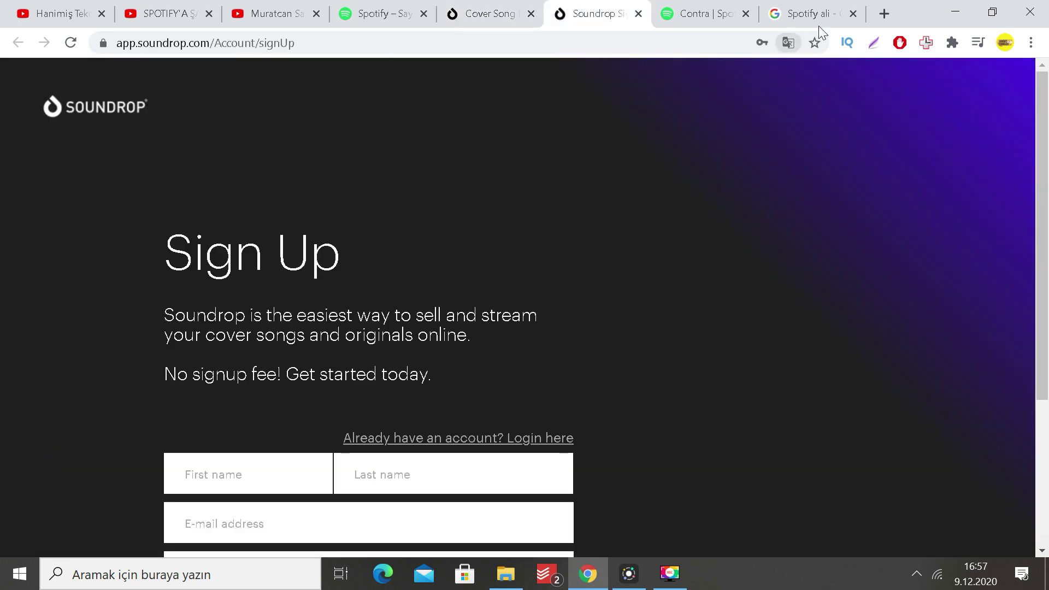
Step: Return to the Saykoba artist page on Spotify and open a new blank browser tab
click(382, 13)
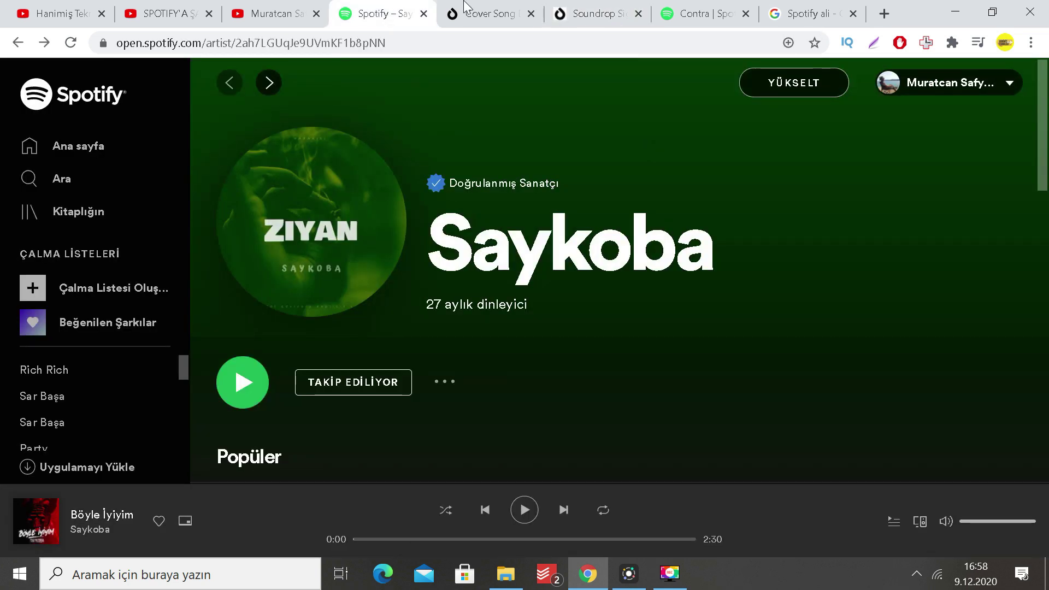
click(883, 13)
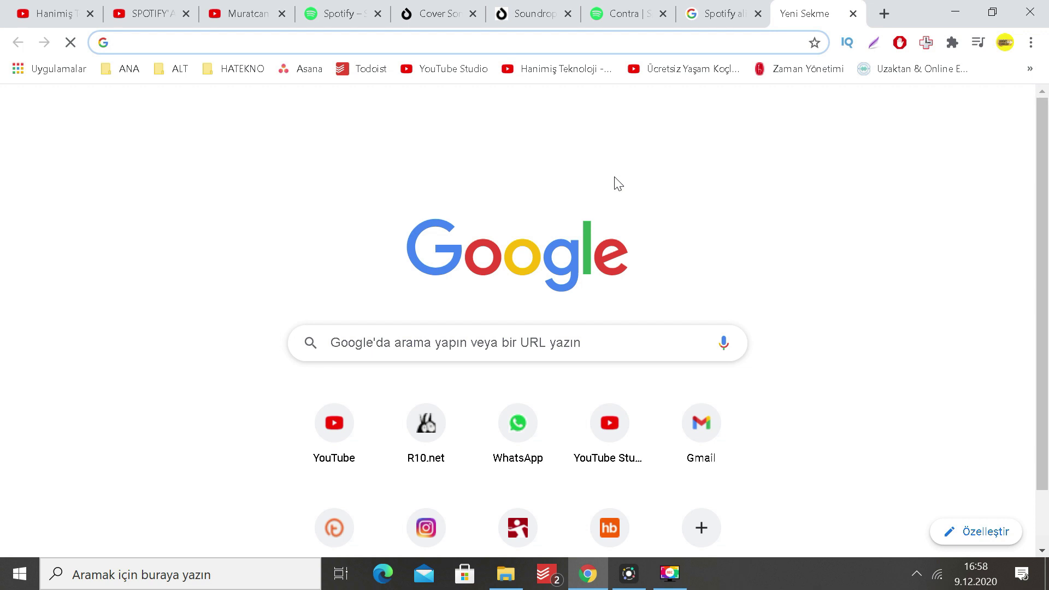
Step: Examine the Contra artist page on Spotify, including popular songs, discography, featured playlists, related artists and albums the artist appears on
click(656, 11)
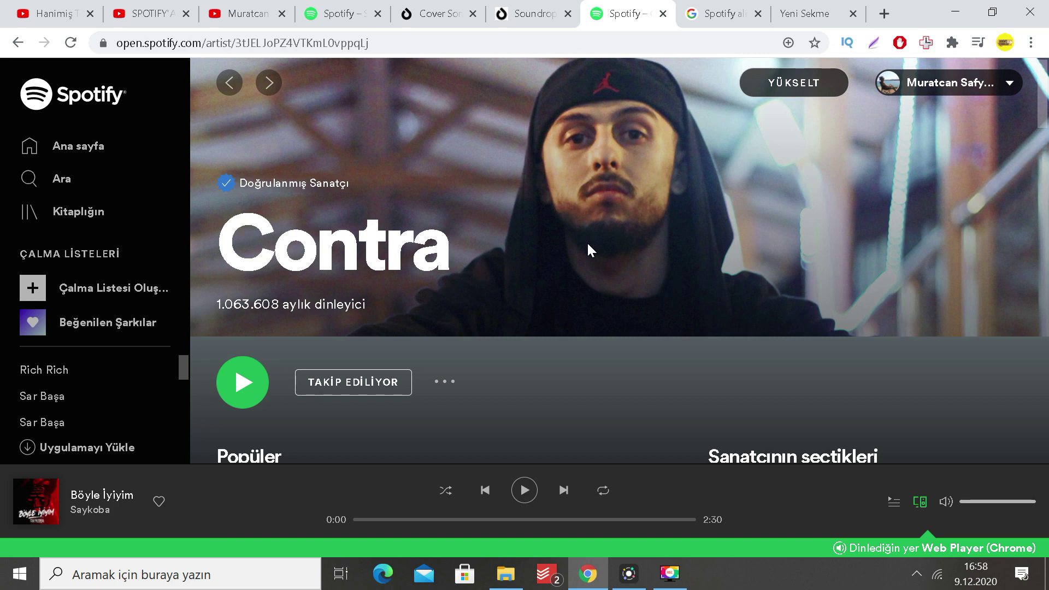
scroll(522, 235, down, 15)
scroll(522, 314, down, 2)
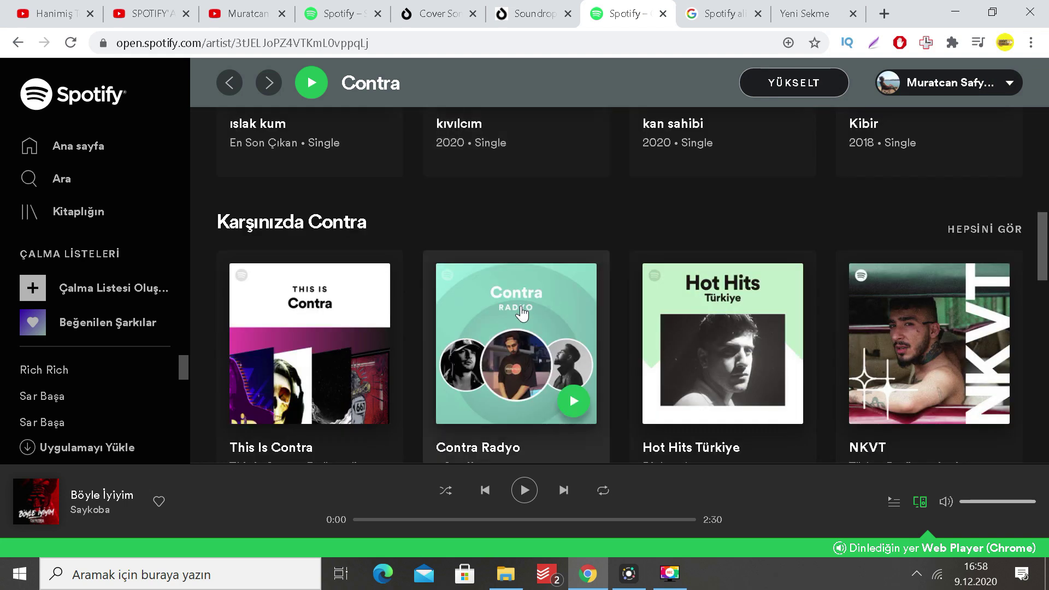
scroll(555, 262, down, 10)
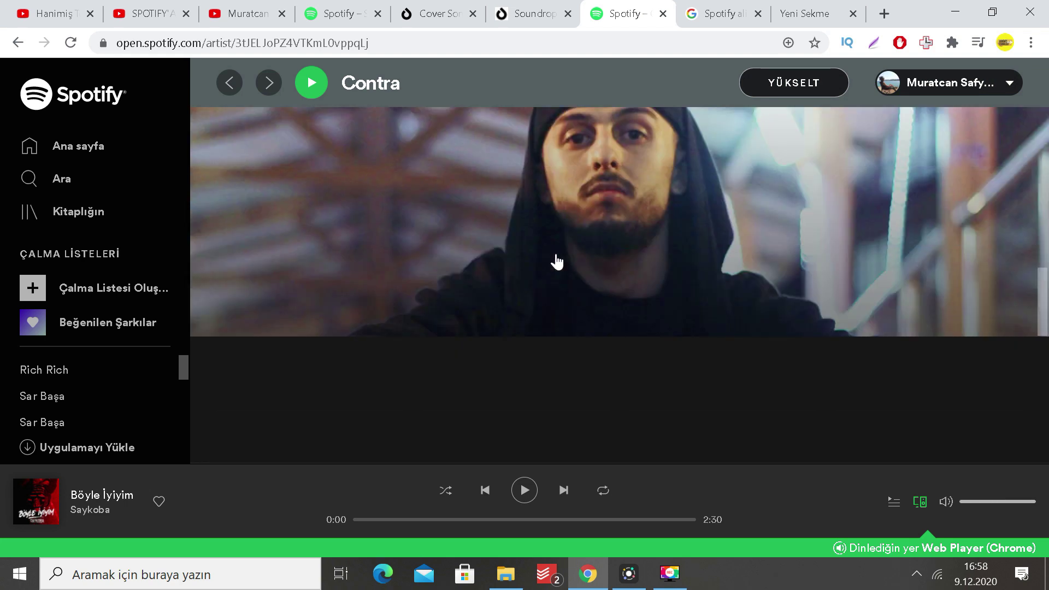
scroll(555, 263, up, 8)
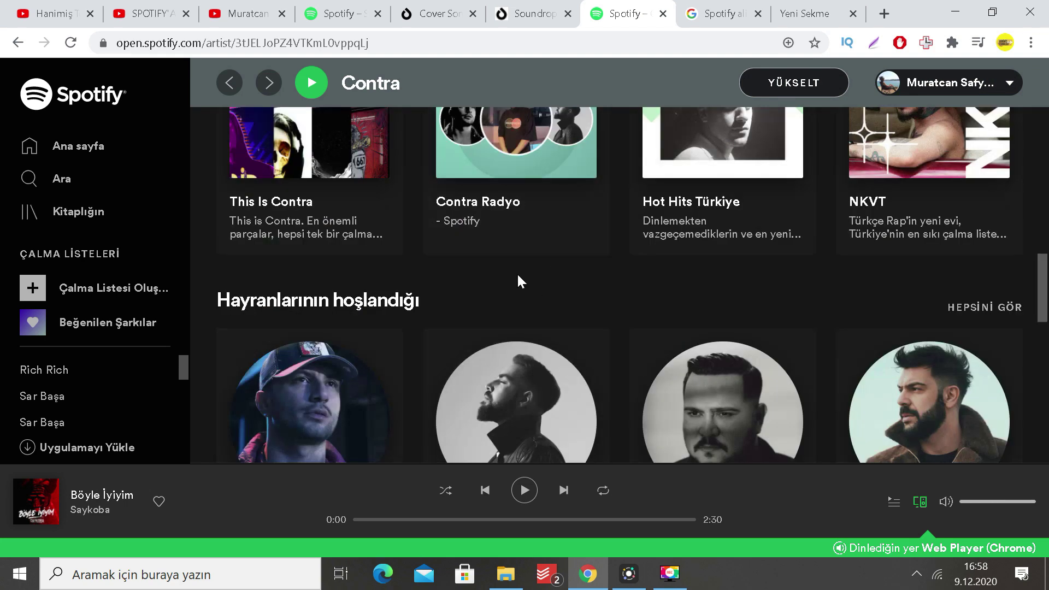
scroll(517, 273, down, 10)
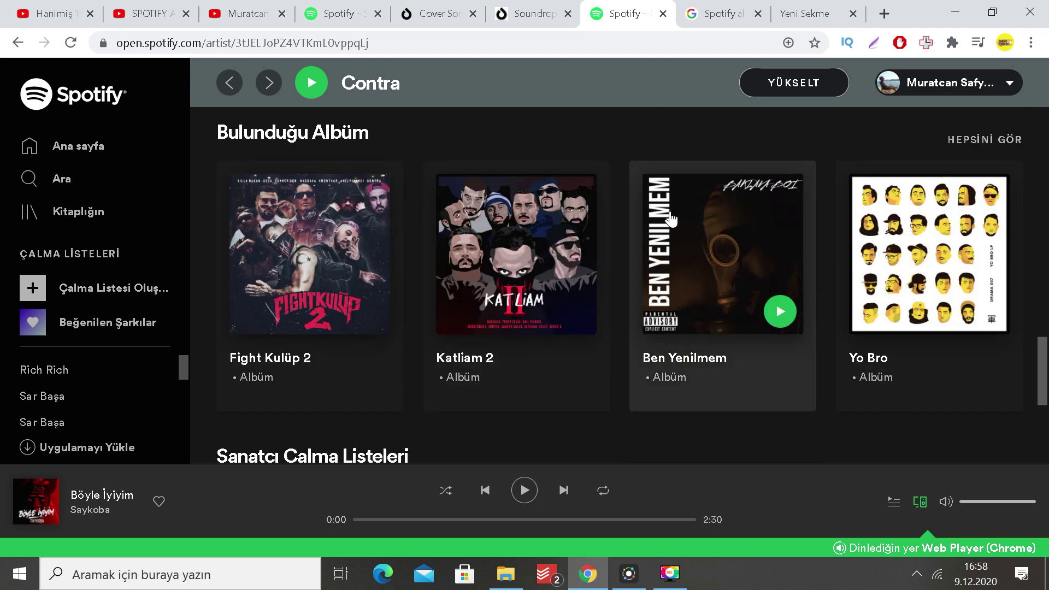
scroll(588, 246, up, 10)
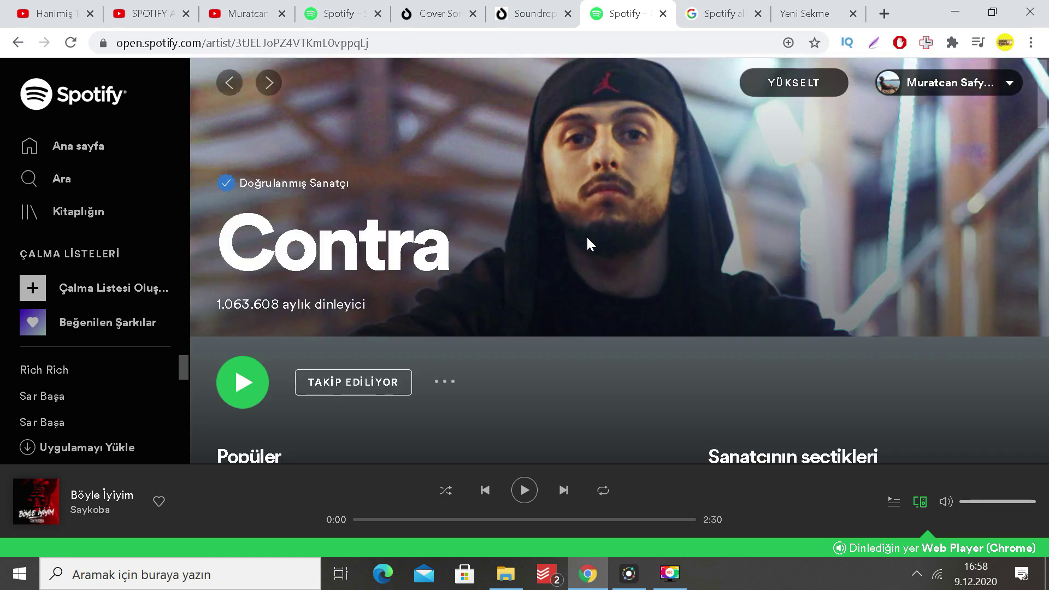
drag(223, 236, 454, 254)
scroll(454, 254, down, 10)
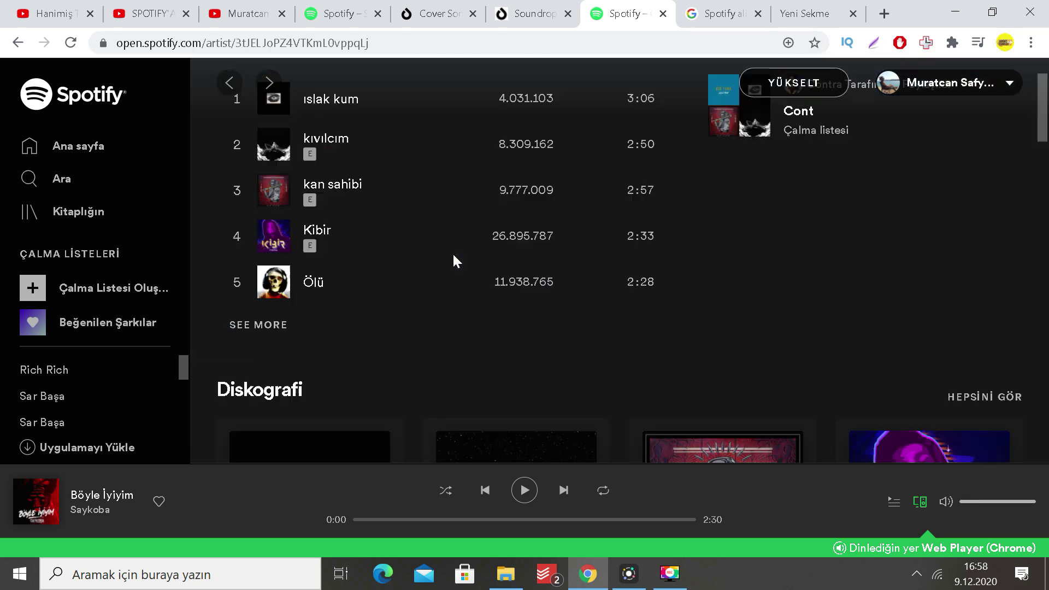
scroll(454, 262, up, 3)
scroll(572, 234, down, 9)
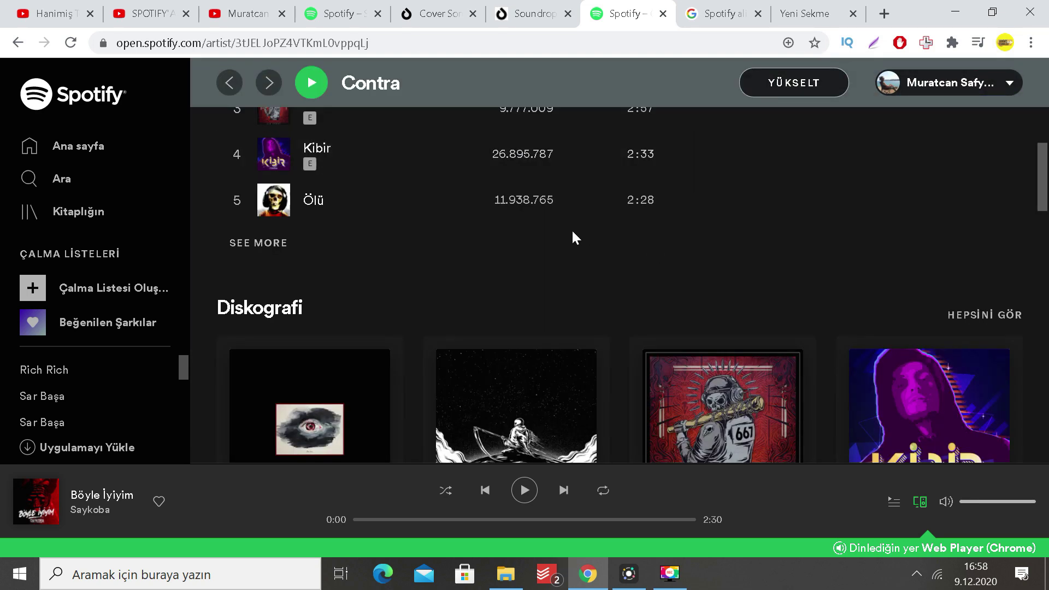
scroll(911, 413, up, 1)
scroll(536, 313, down, 10)
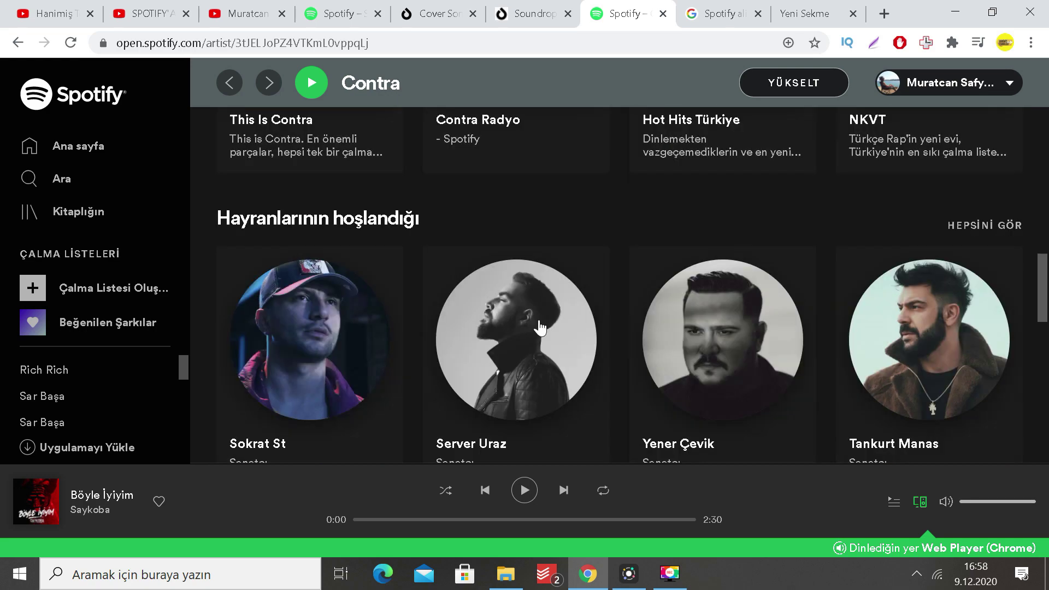
scroll(589, 280, up, 3)
scroll(589, 280, up, 3)
scroll(375, 305, down, 10)
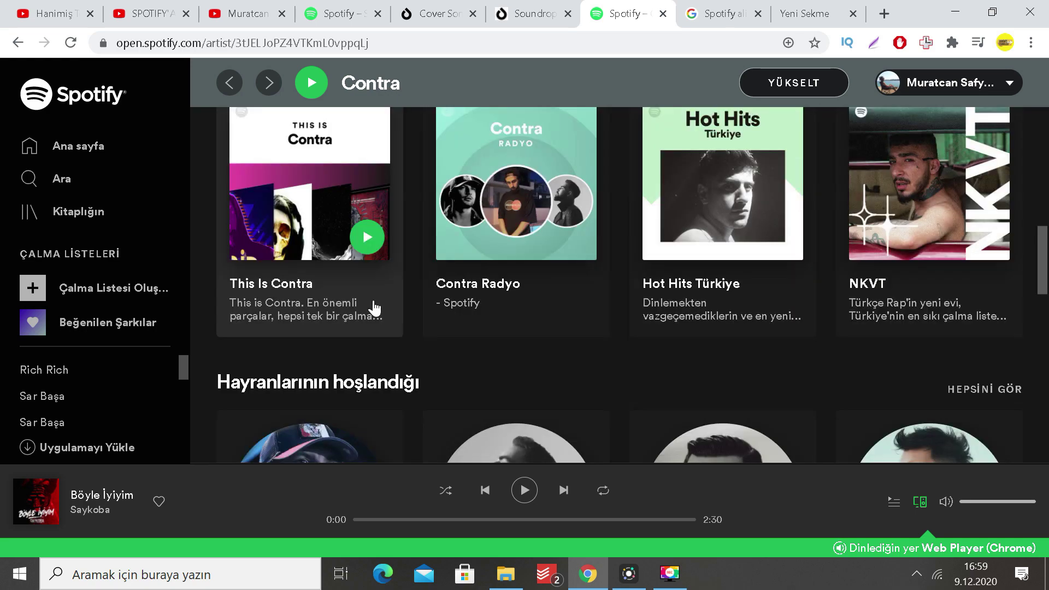
Step: Open the albums Yo Bro and Ben Yenilmem from the Contra artist page in separate browser tabs
scroll(650, 342, up, 10)
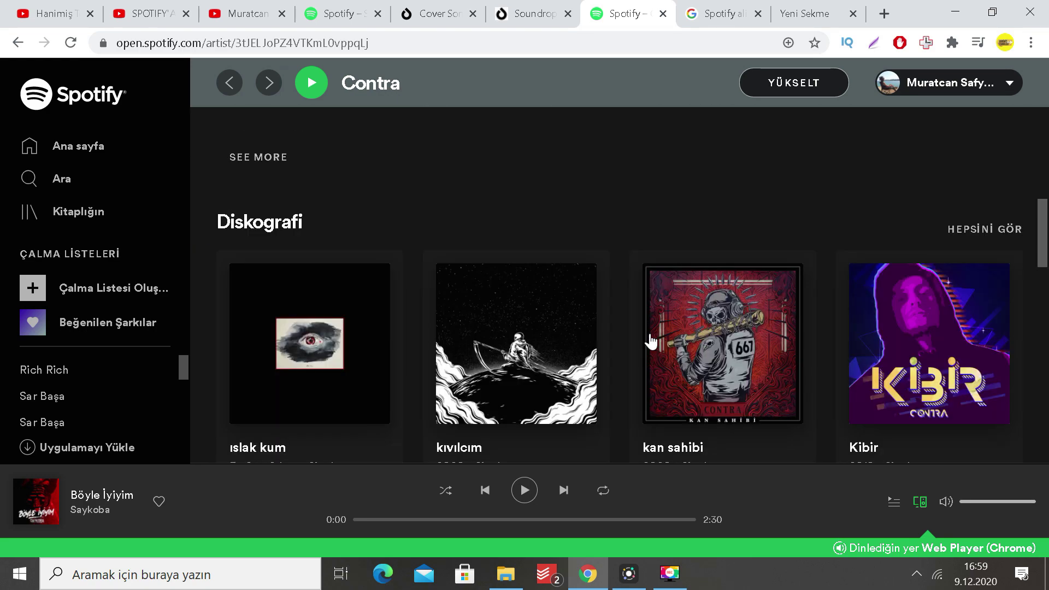
scroll(289, 266, down, 8)
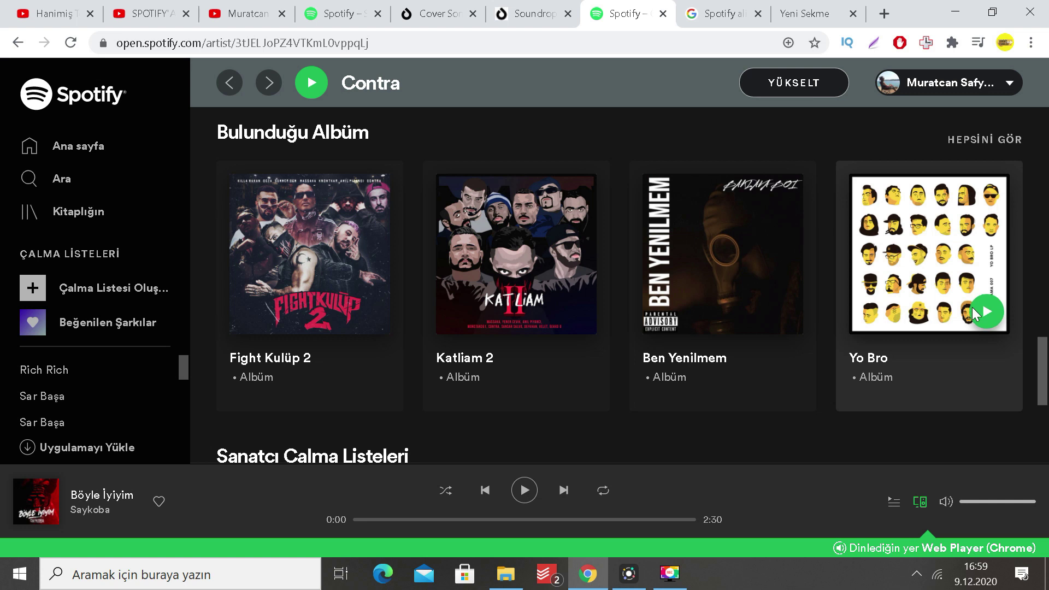
middle_click(672, 232)
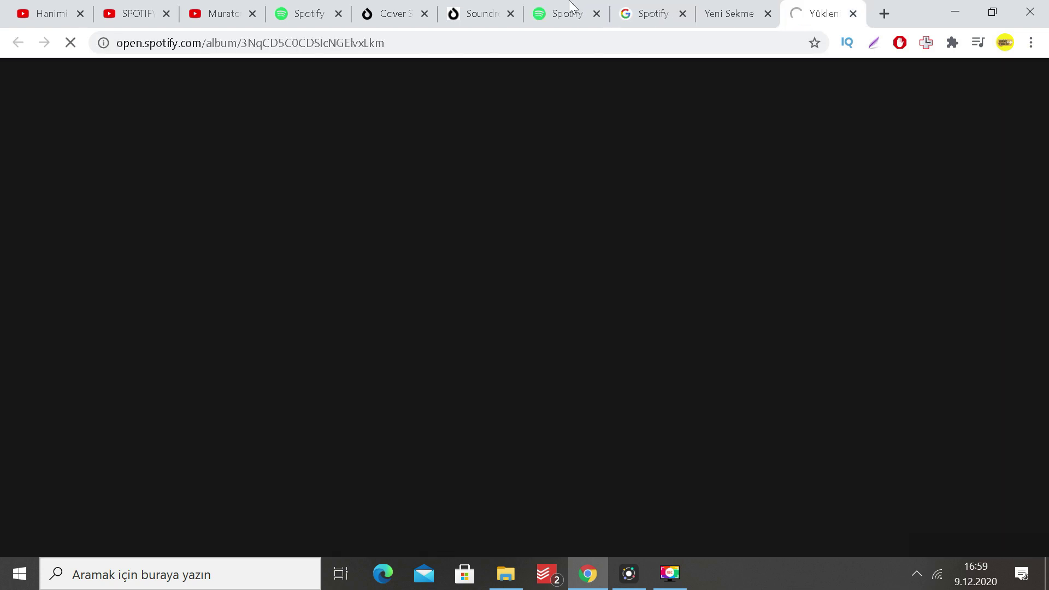
click(547, 3)
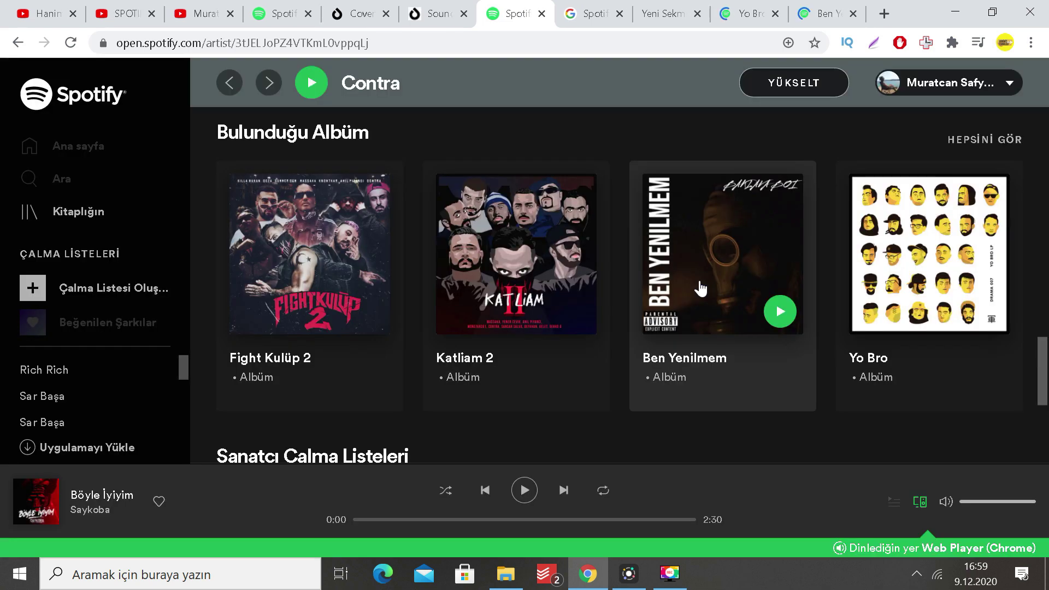
middle_click(701, 288)
click(751, 14)
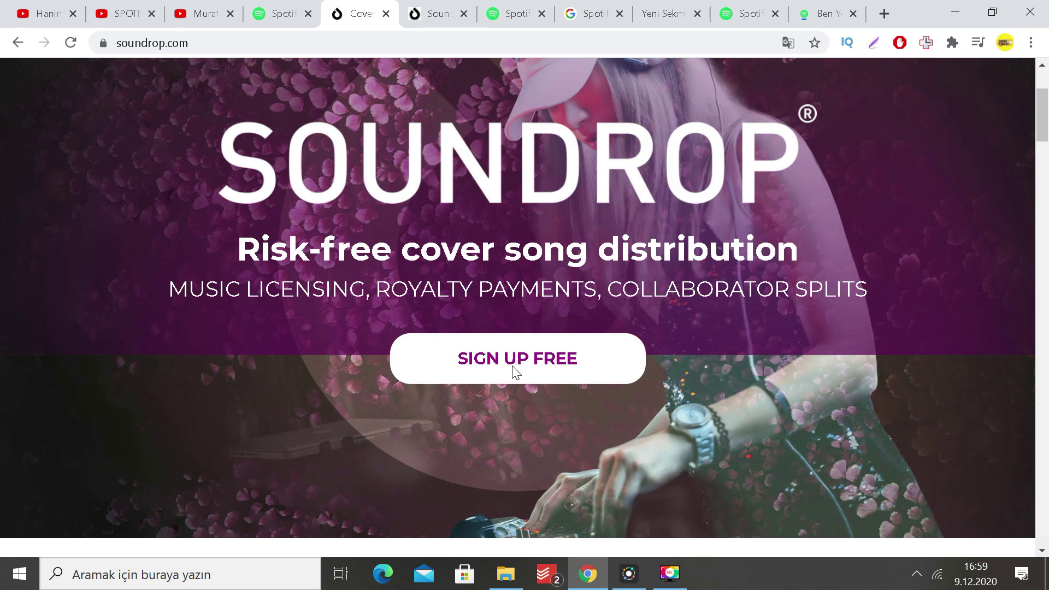
Step: Review Soundrop's home page and the song file and cover images in the Saykoba - Deli Doktor folder, then return to the browser
click(517, 360)
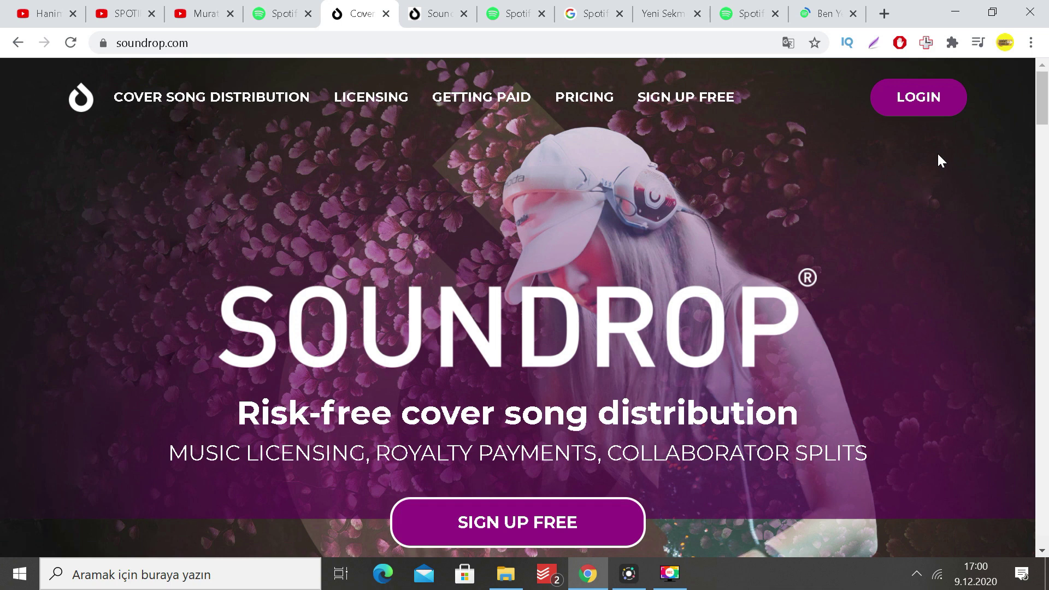
key(alt+Tab)
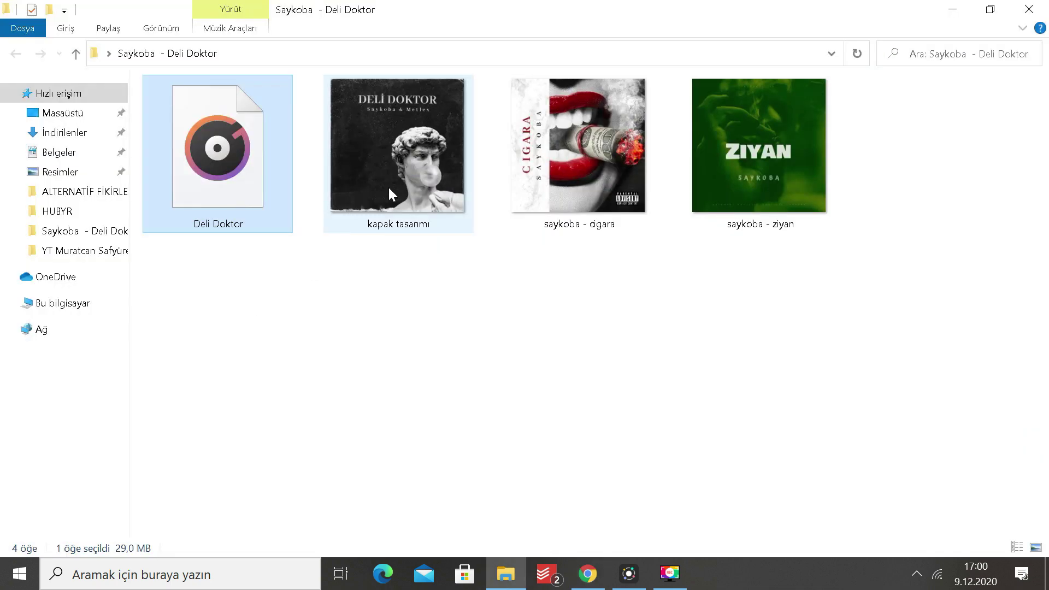
click(388, 188)
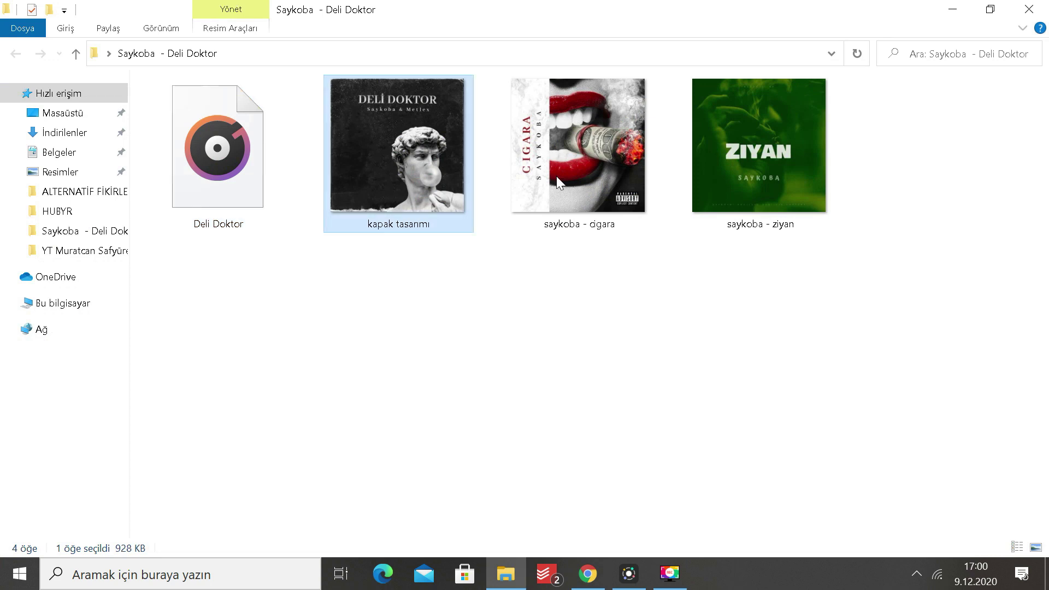
key(Right)
key(Right)
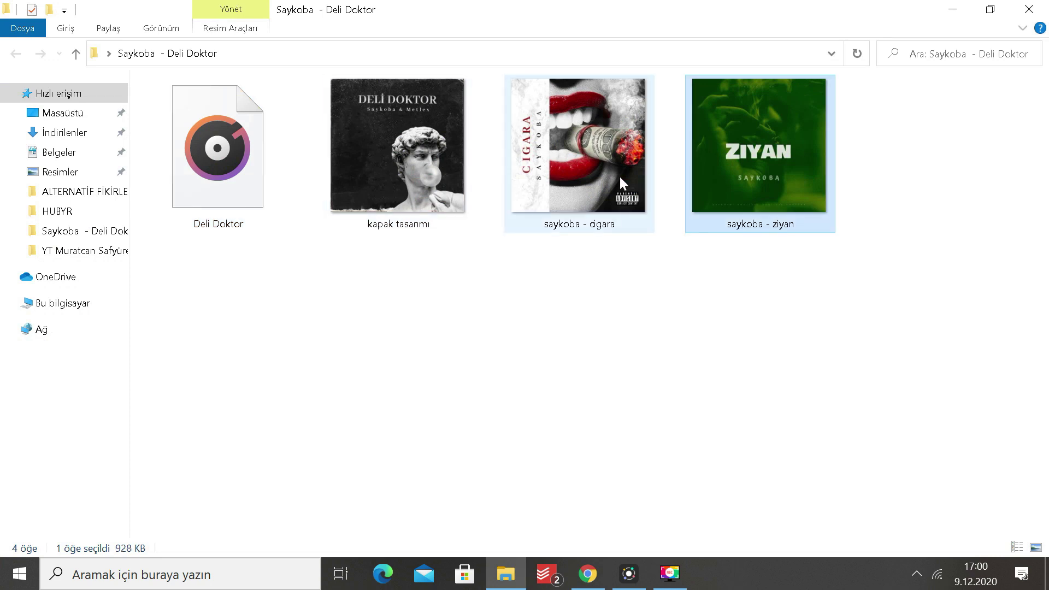
key(alt+Tab)
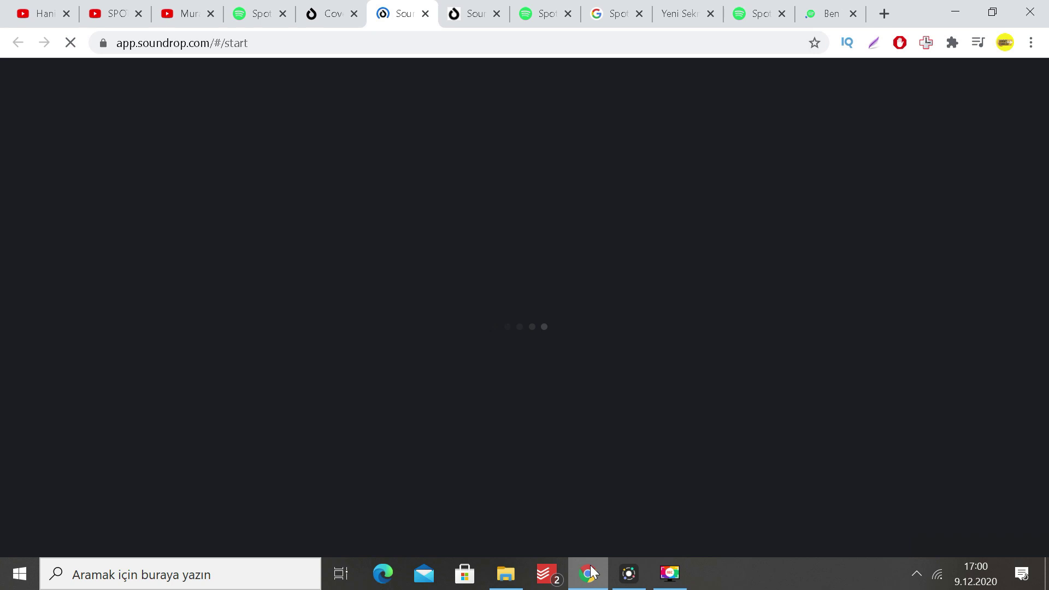
Step: Review the Ses Kayıt Ve Mix Mastering playlist beside the Spotify song upload video on YouTube
click(98, 7)
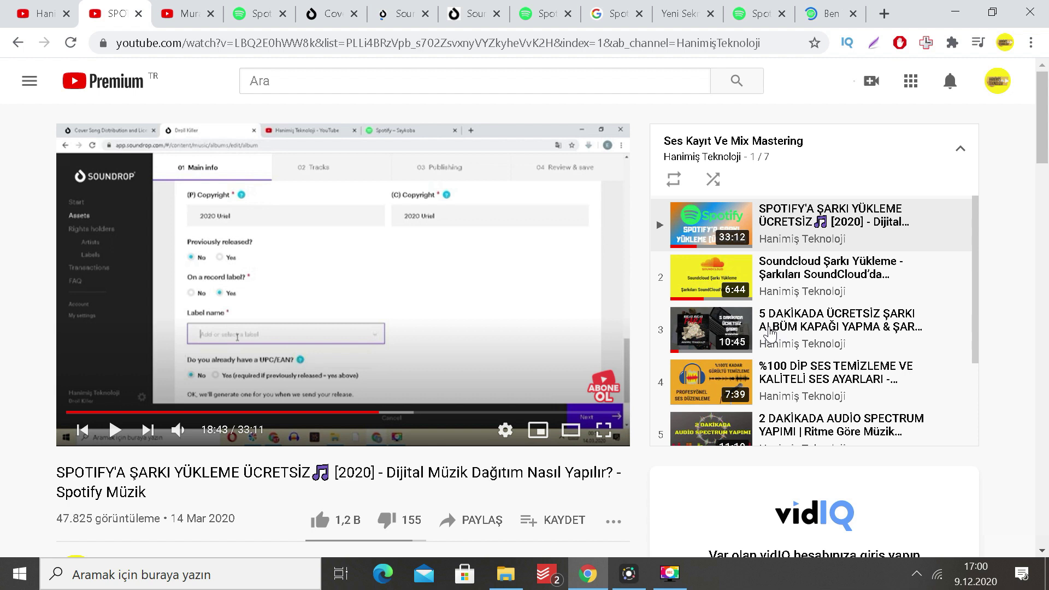
drag(770, 334, 824, 356)
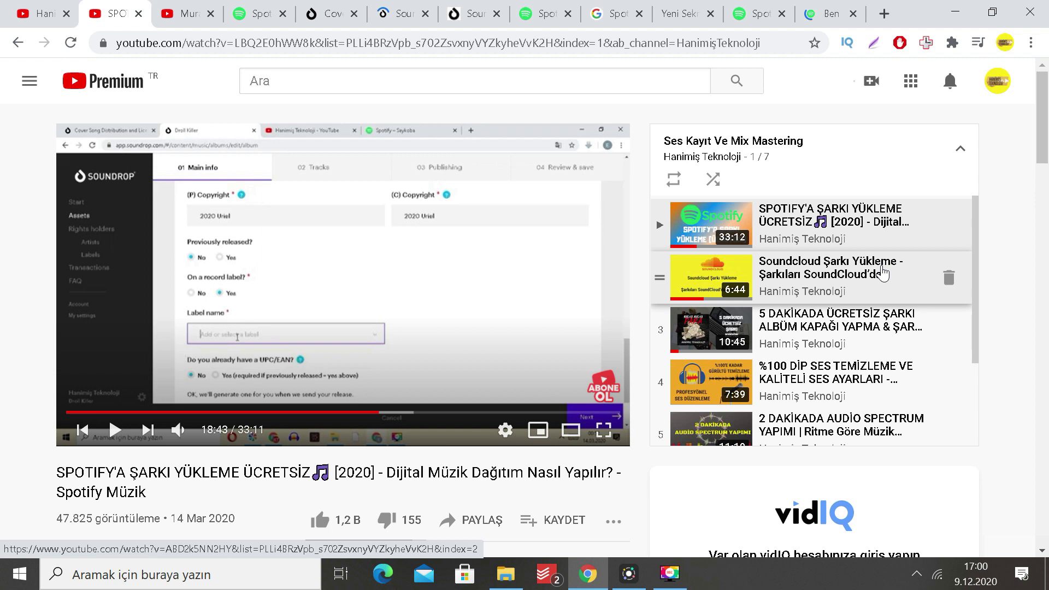
scroll(779, 311, down, 2)
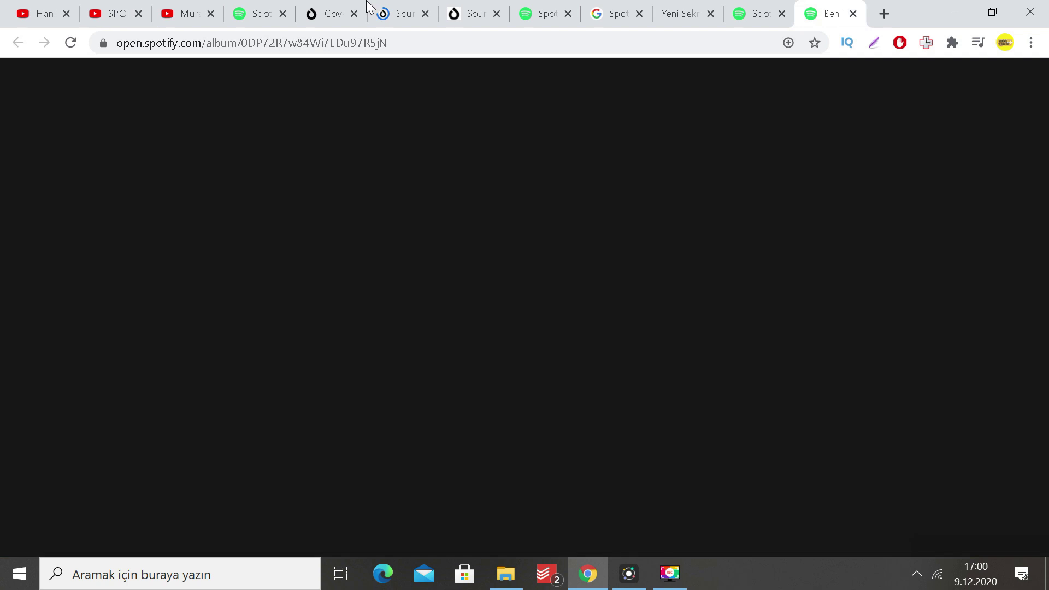
Step: Move the "Spotify ali" Google results tab to the end of the tab row and open the Ali artist page from the results
click(370, 8)
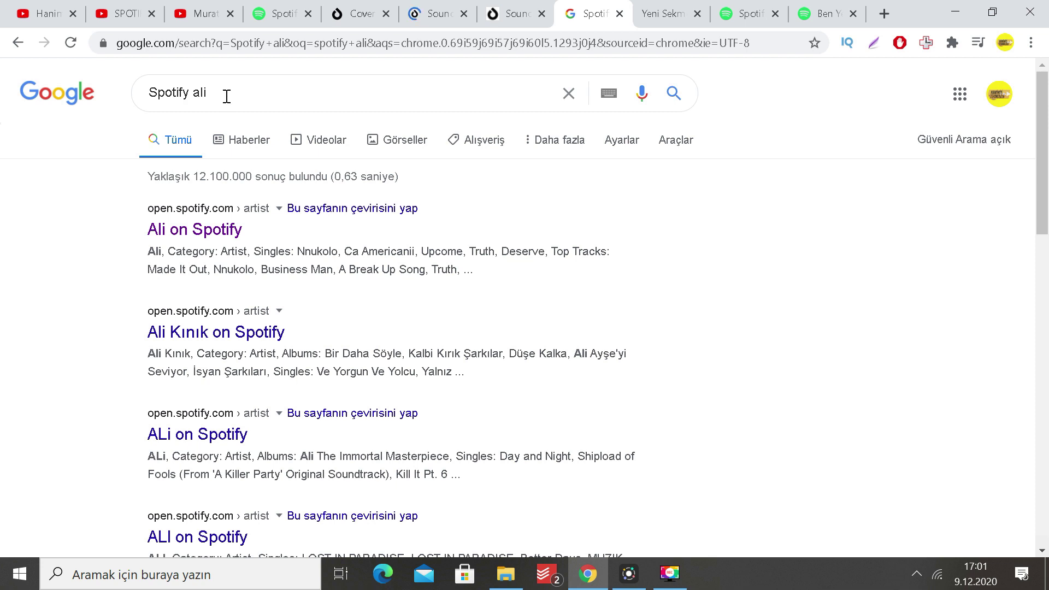
click(226, 96)
click(754, 216)
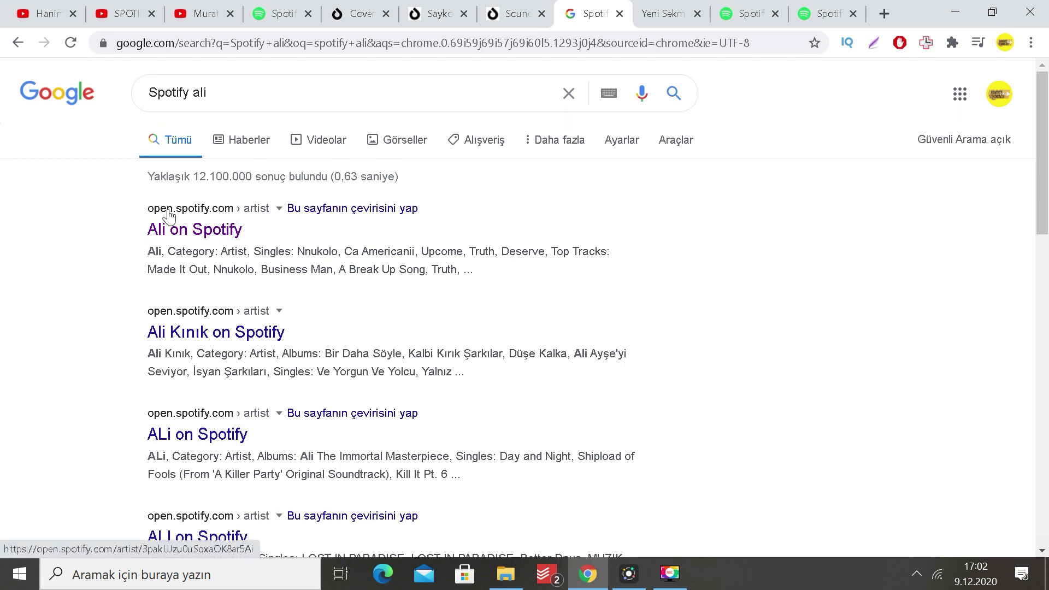
drag(595, 12, 806, 5)
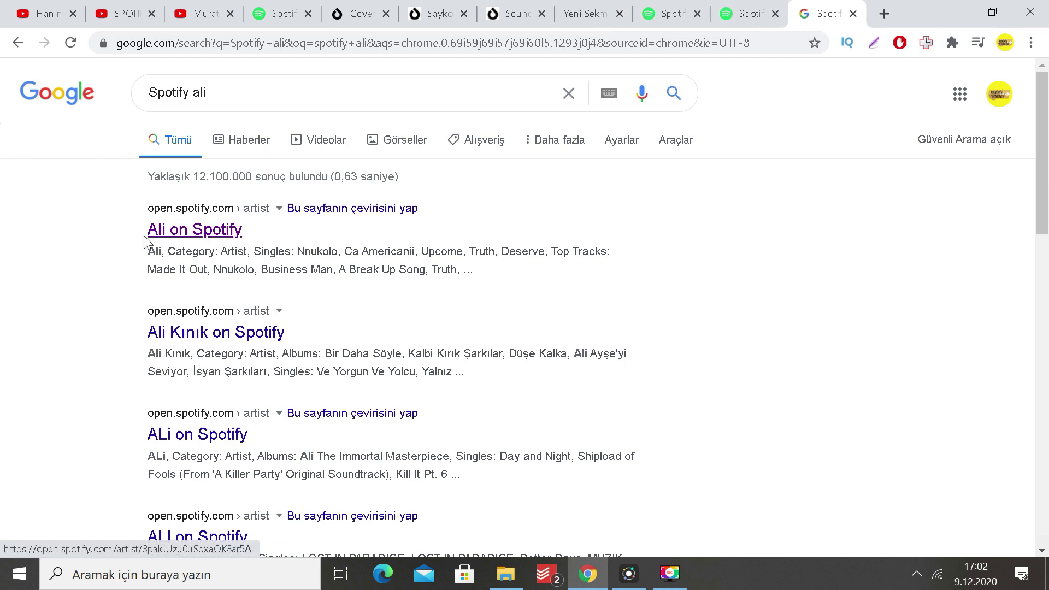
drag(216, 102, 193, 101)
click(68, 151)
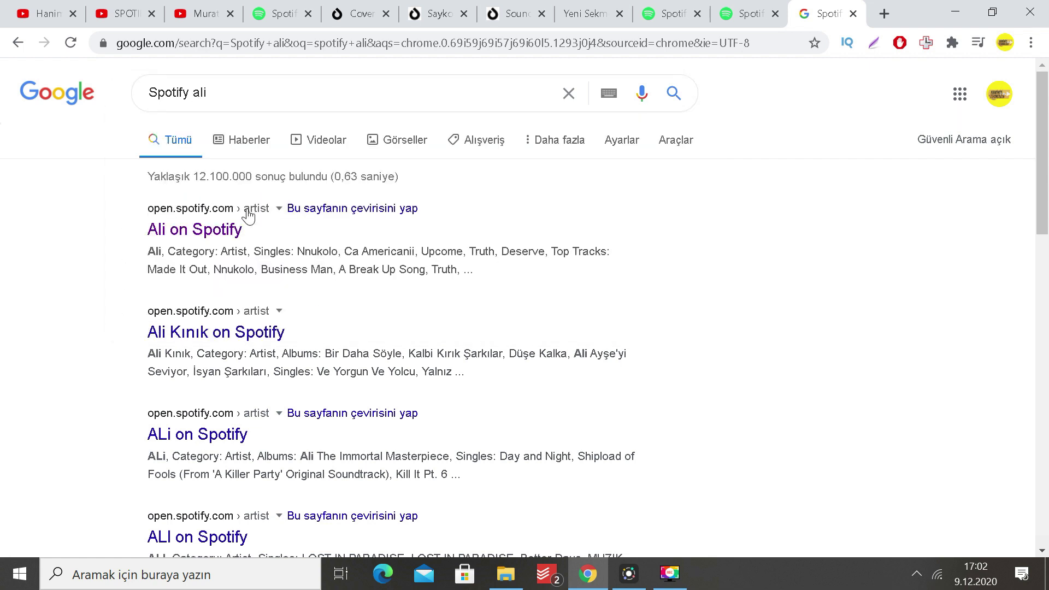
click(196, 230)
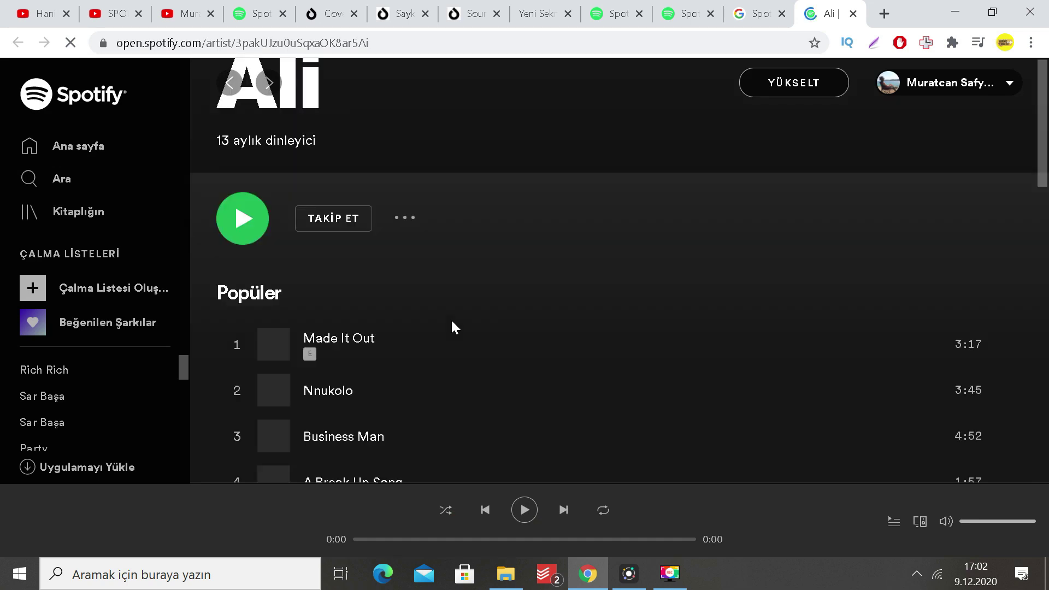
Step: Examine the Ali artist page on Spotify, including the header, popular songs, discography and albums the artist appears on
scroll(452, 323, down, 4)
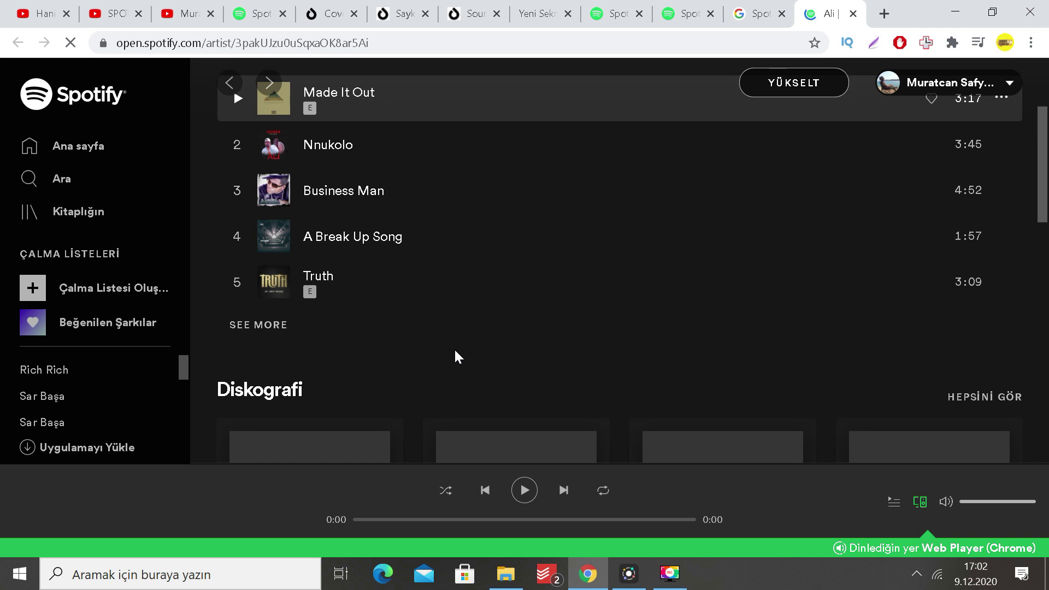
scroll(454, 348, up, 2)
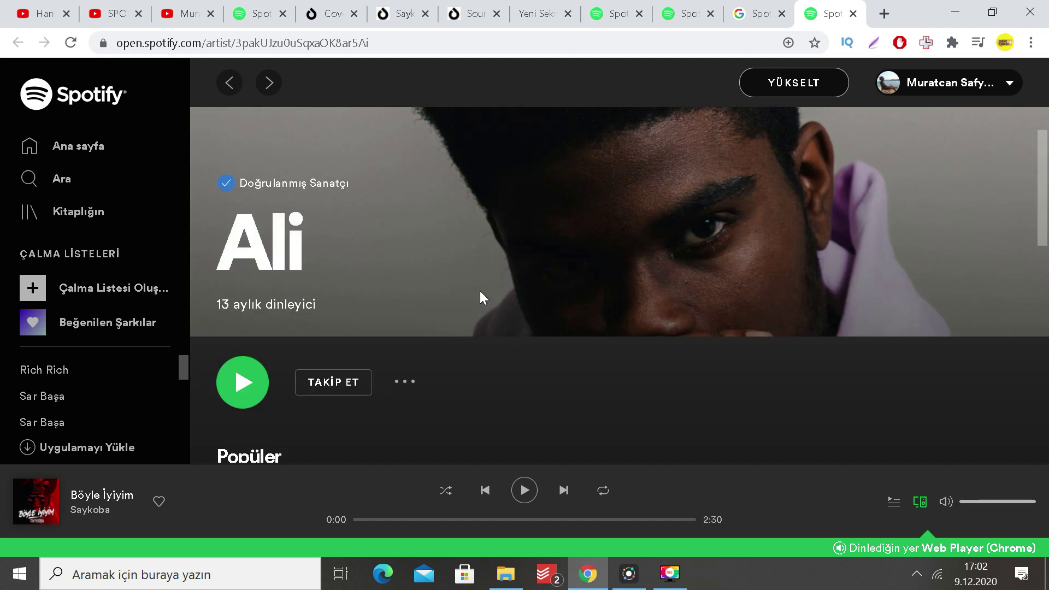
scroll(483, 298, down, 6)
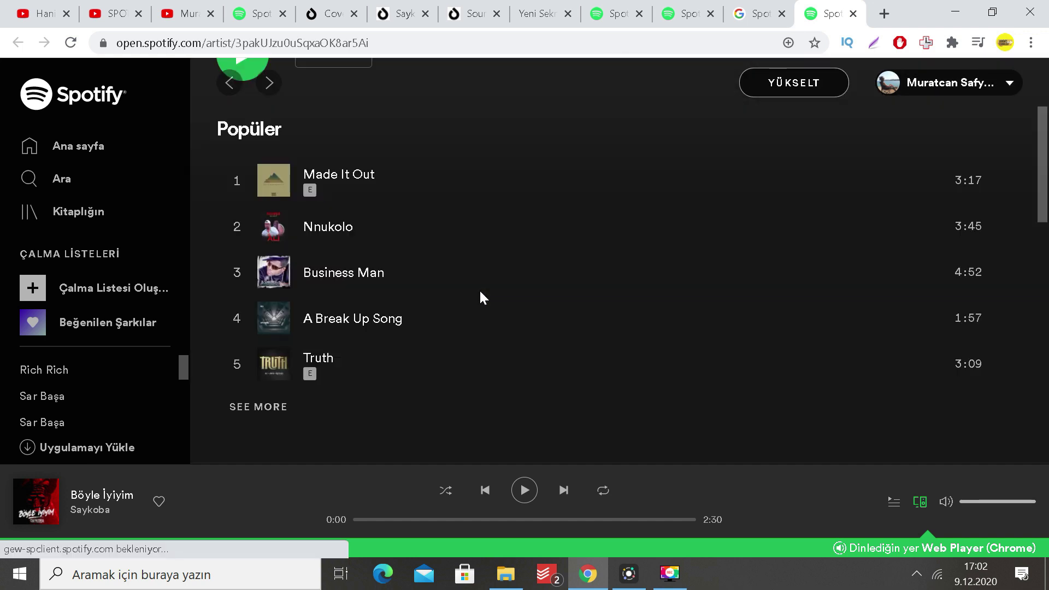
scroll(436, 302, down, 10)
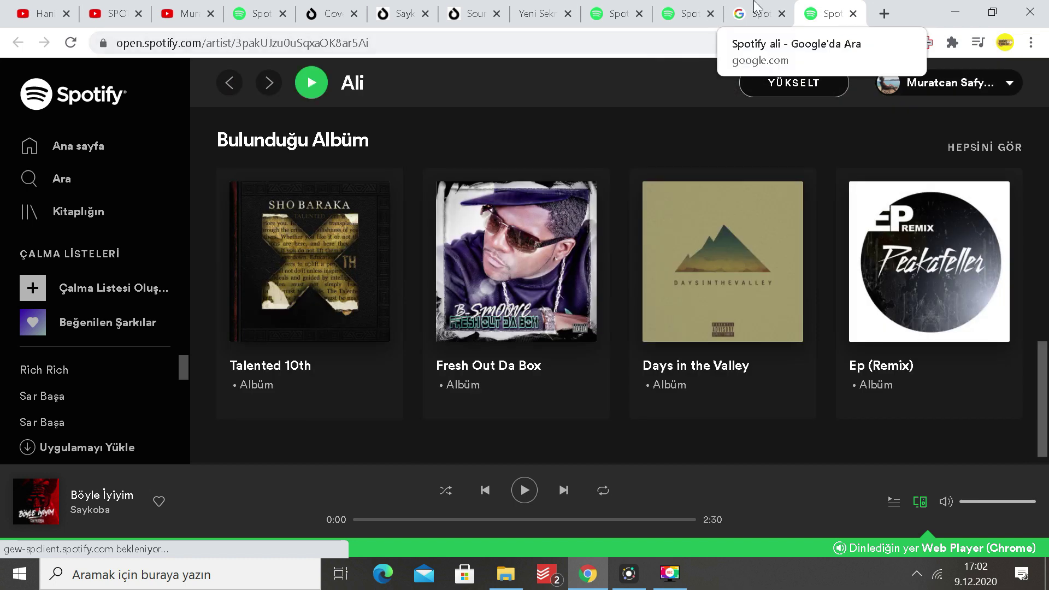
scroll(487, 374, up, 15)
scroll(487, 374, down, 6)
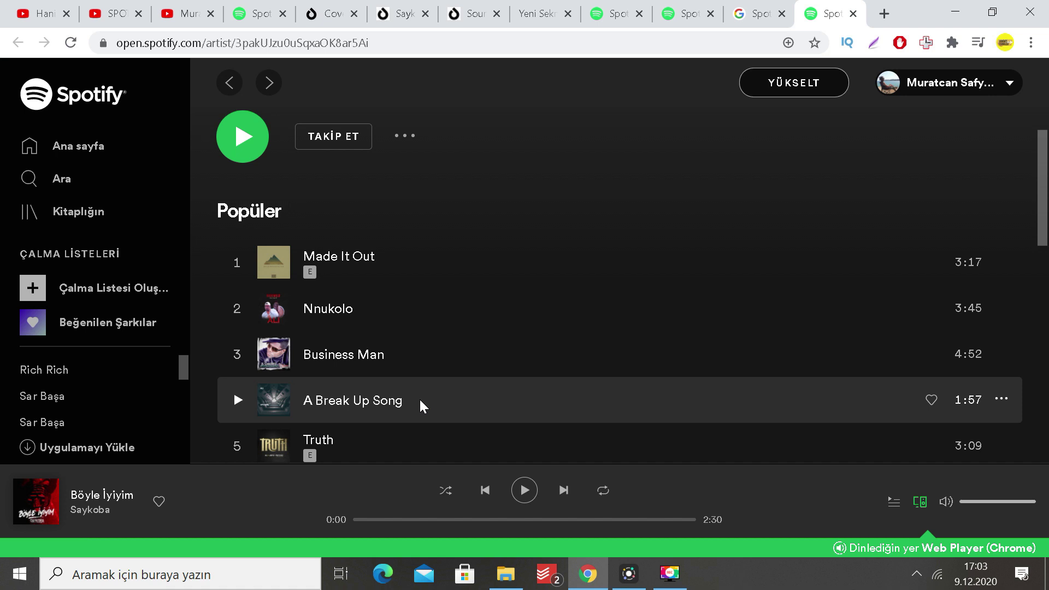
Step: Close Soundrop's home page and display the album list under Assets in the Soundrop account
click(329, 14)
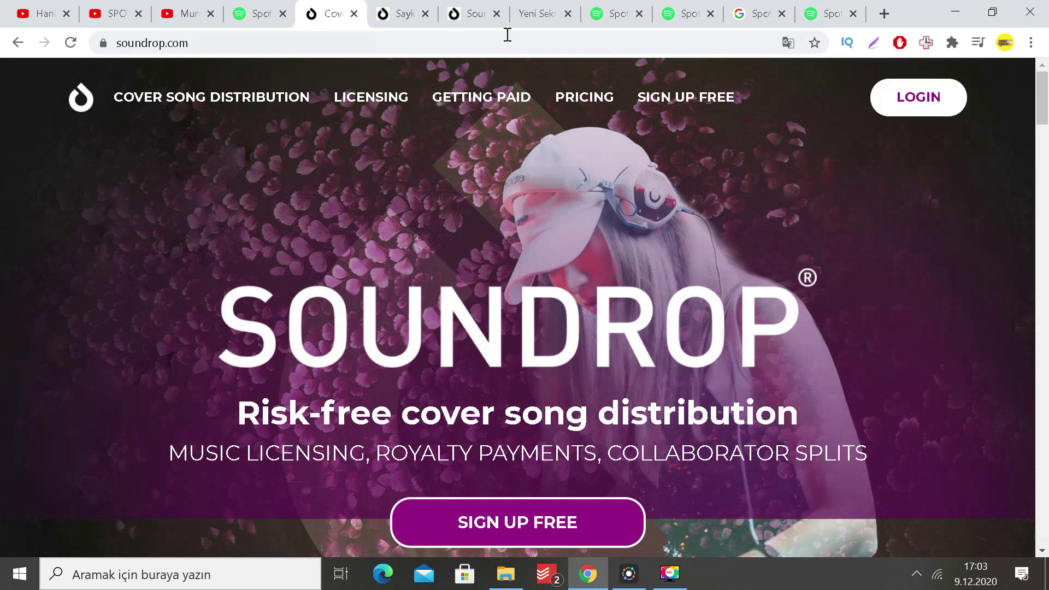
key(ctrl+w)
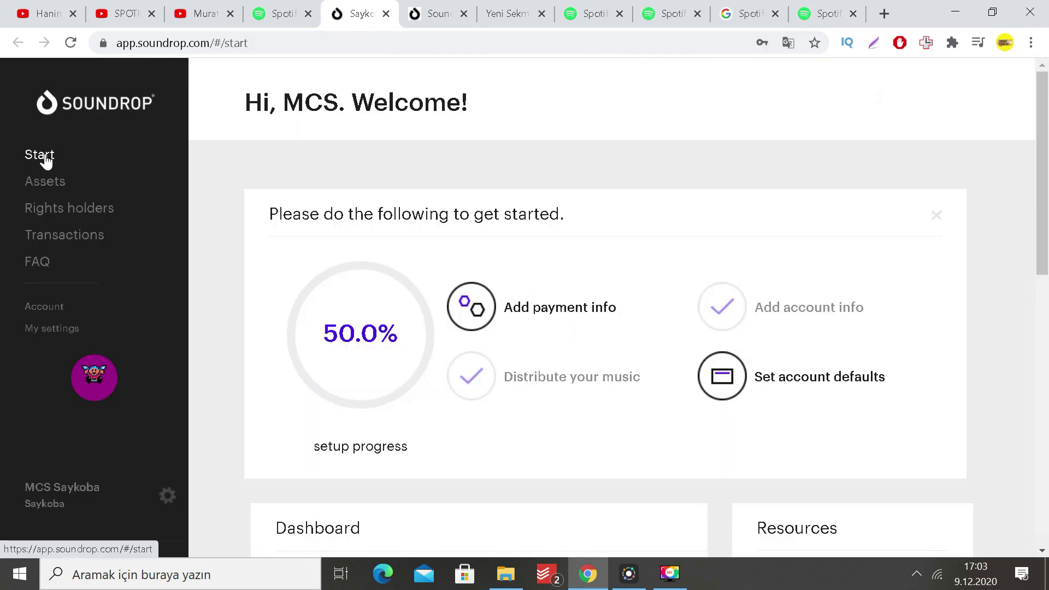
click(50, 182)
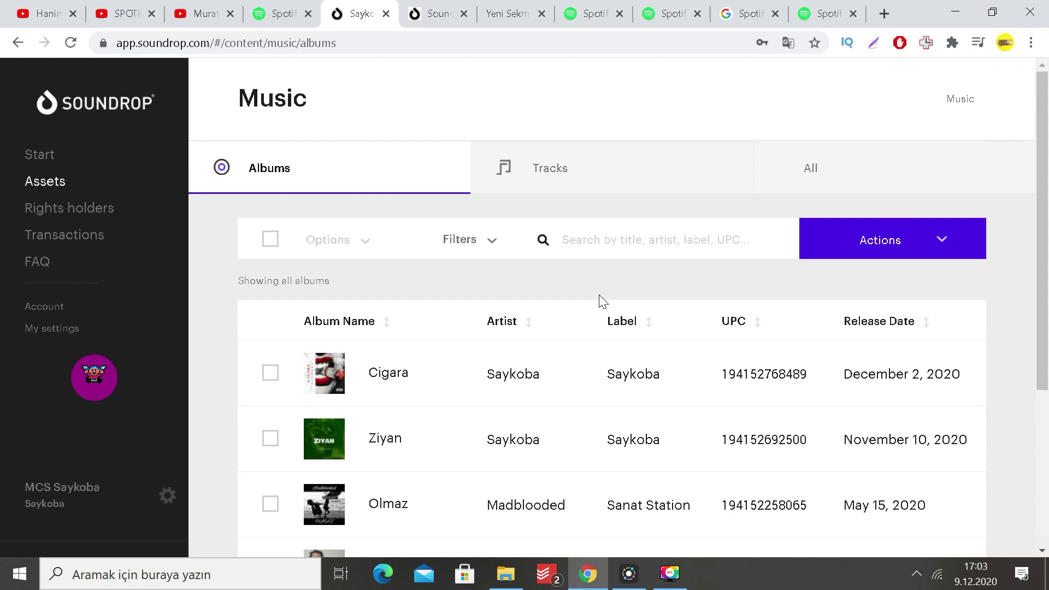
click(493, 283)
scroll(563, 392, down, 1)
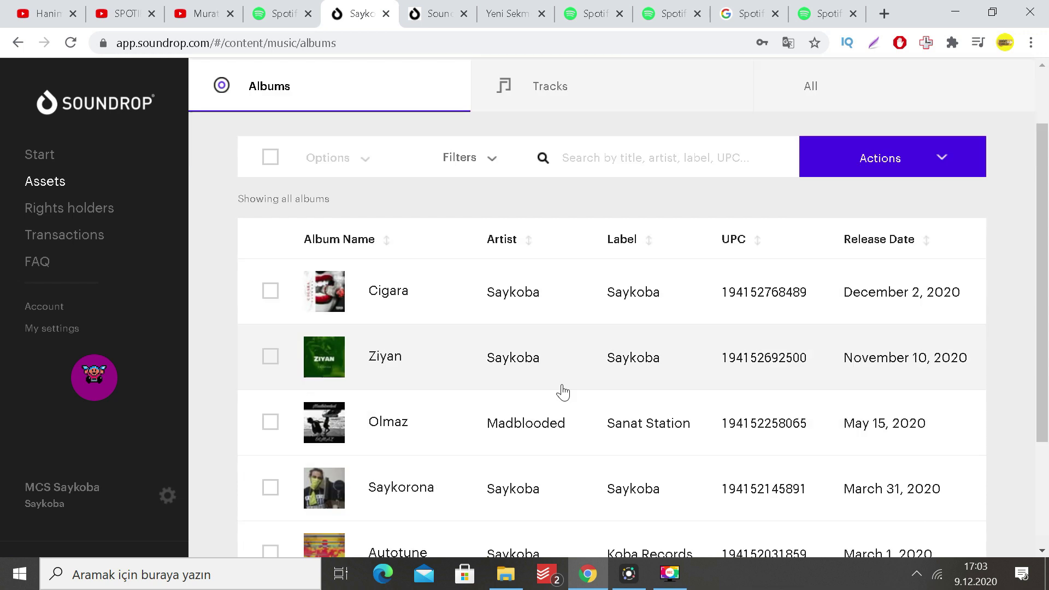
scroll(563, 392, up, 1)
Step: Create a new album in Soundrop and upload the Deli Doktor cover image from the Saykoba - Deli Doktor folder
click(930, 237)
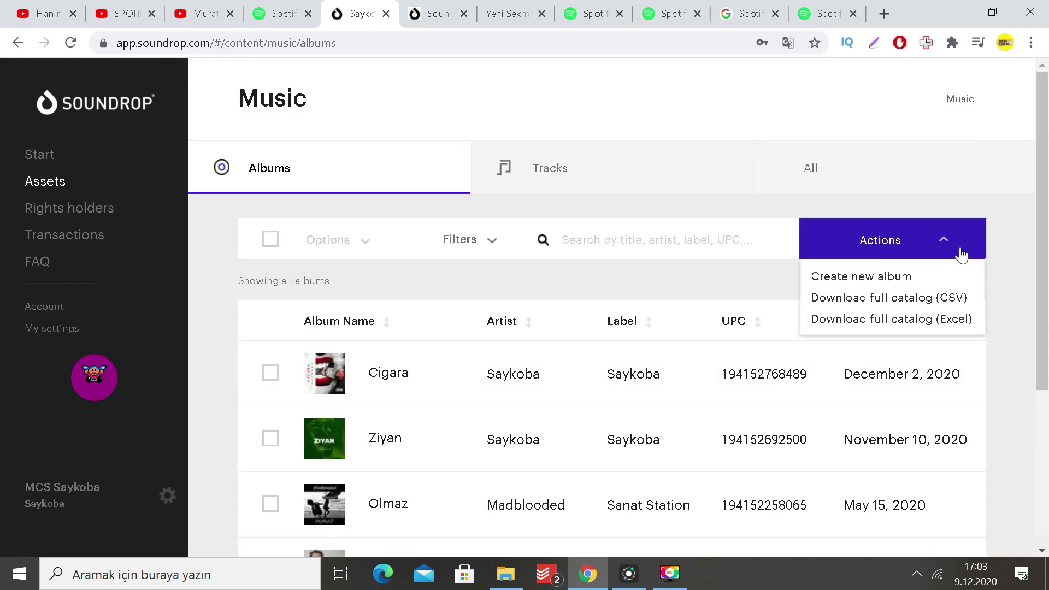
click(829, 277)
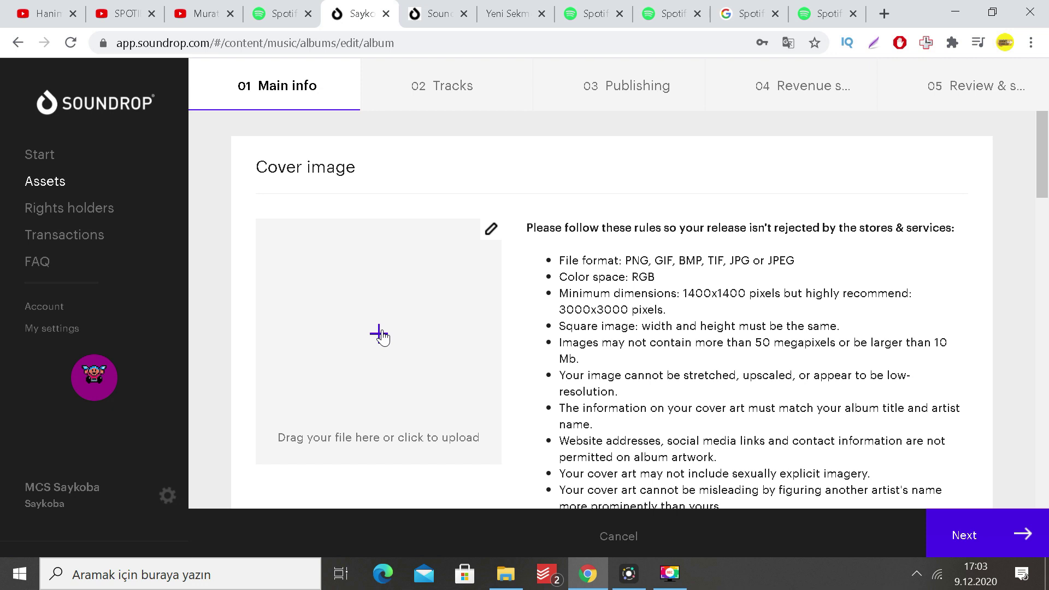
click(382, 338)
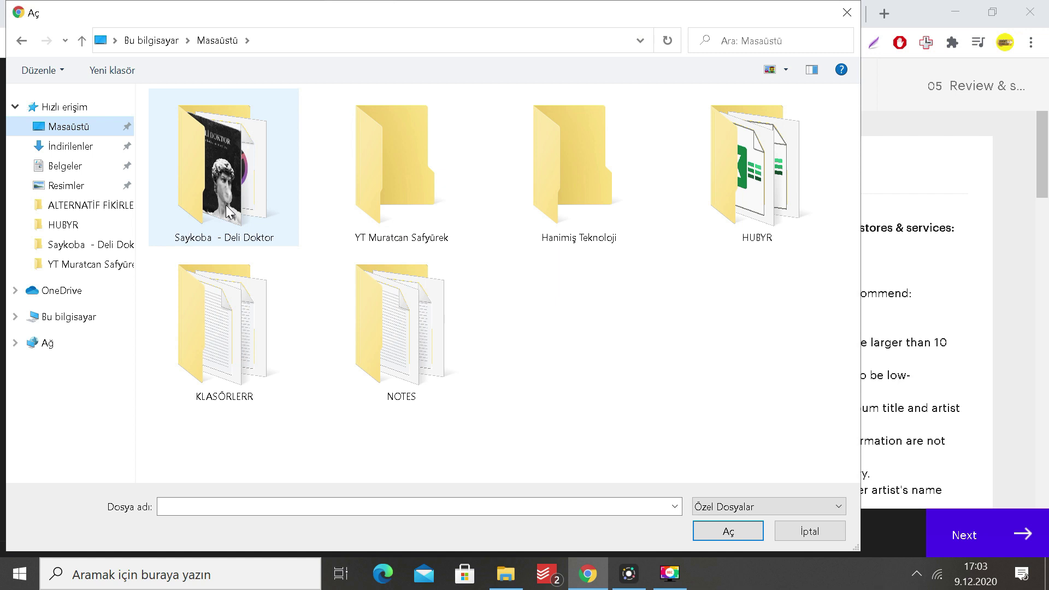
double_click(229, 212)
Step: Review the cover image rules, including the recommended pixel dimensions, and the Language and Title sections of the album form
scroll(457, 376, down, 1)
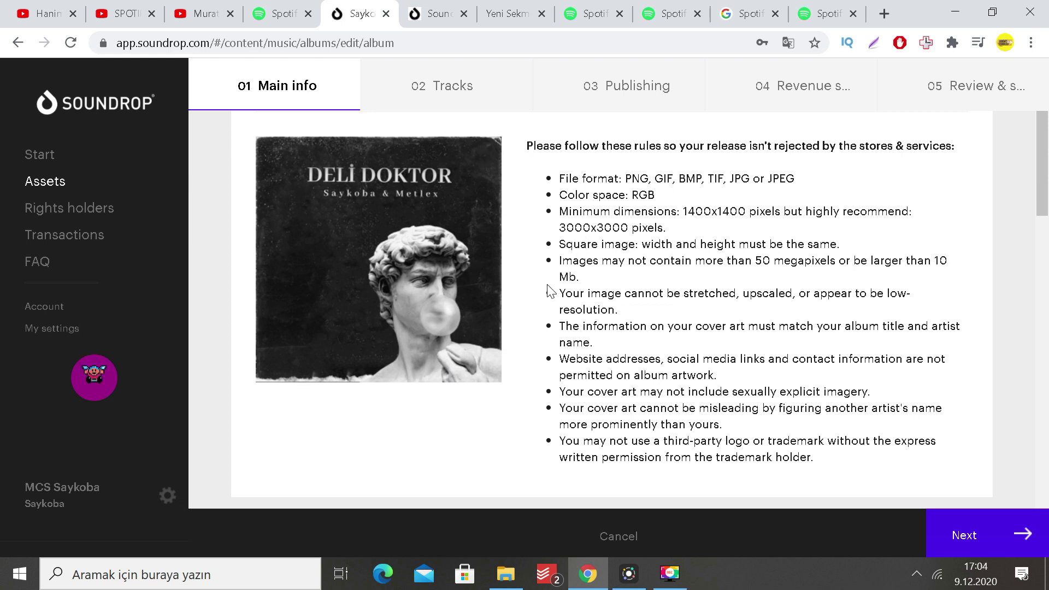
drag(560, 228, 574, 228)
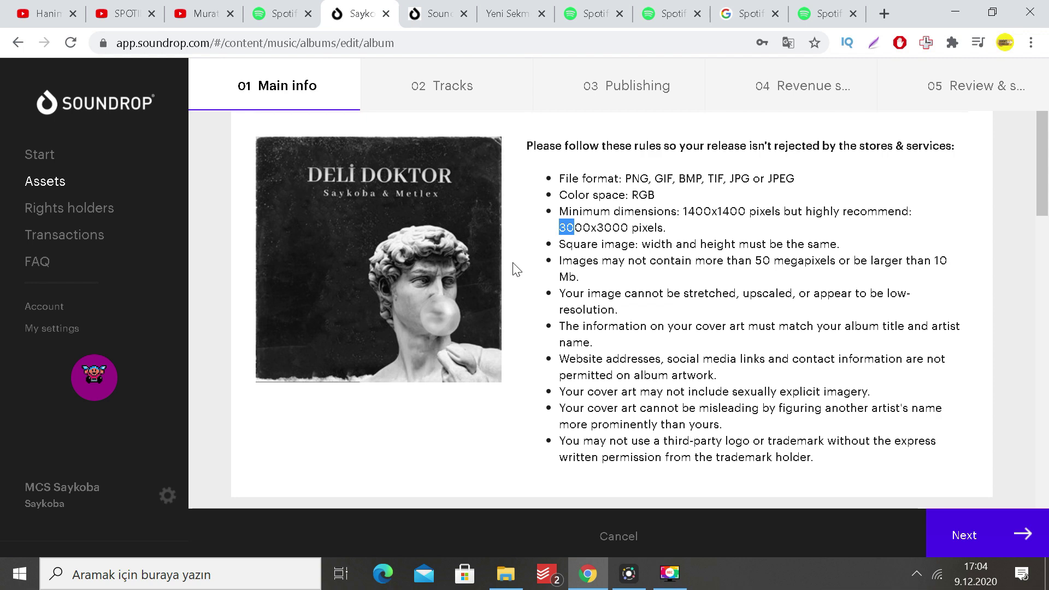
scroll(516, 268, down, 5)
scroll(512, 267, down, 3)
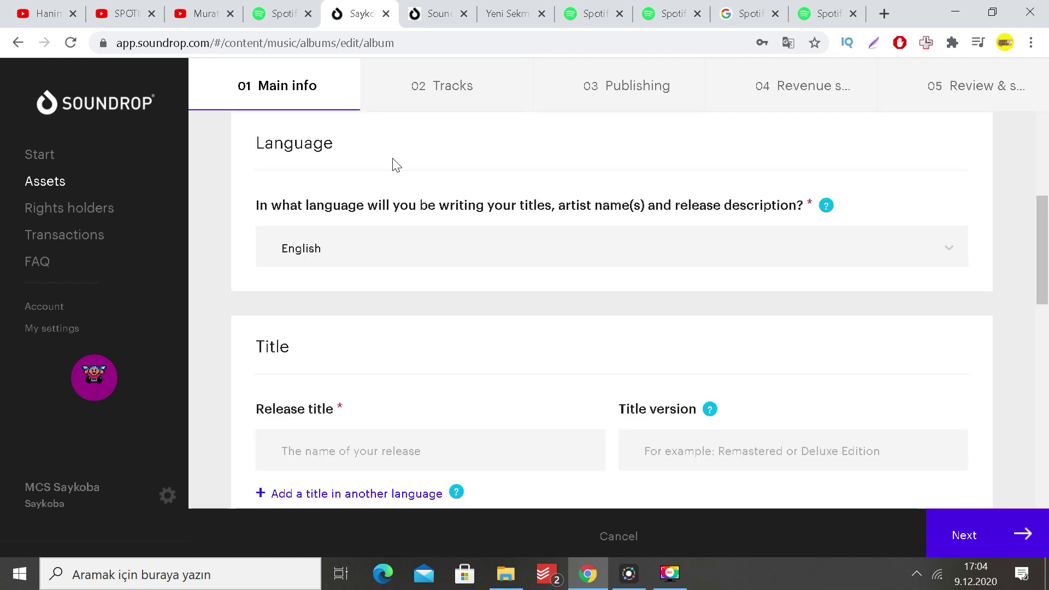
scroll(396, 163, up, 7)
scroll(494, 312, down, 4)
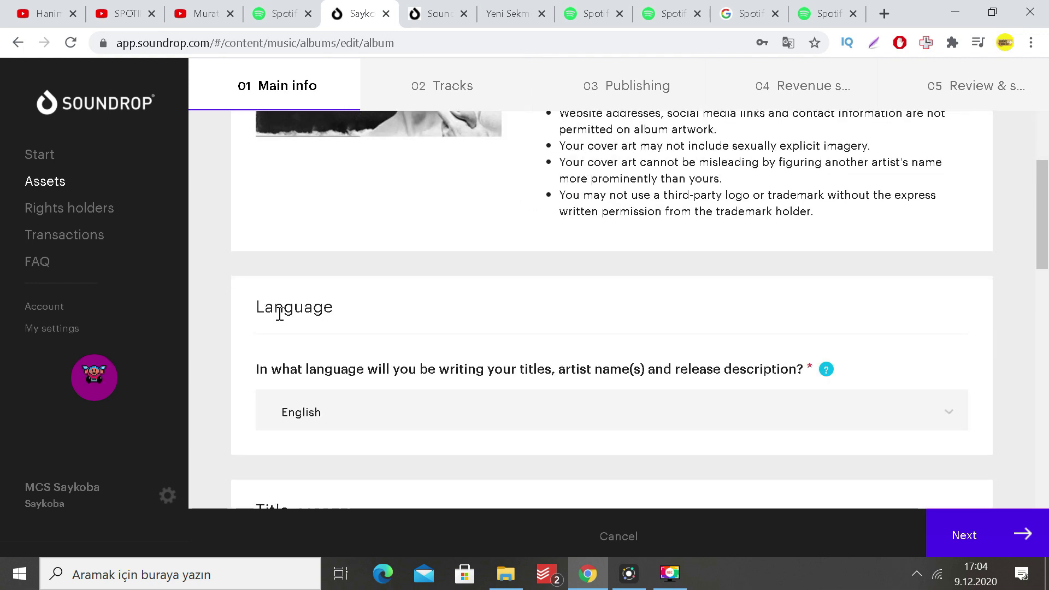
Step: Set the language of the release's titles, artist names and description to Turkish
scroll(363, 351, down, 3)
click(378, 246)
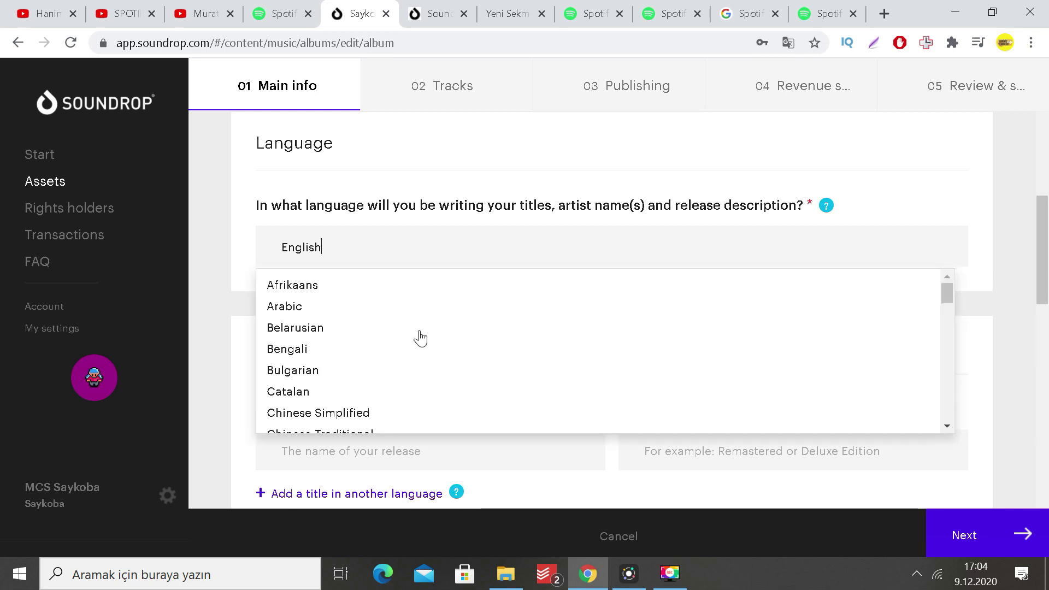
scroll(372, 306, down, 2)
key(BackSpace)
key(BackSpace)
key(BackSpace)
key(BackSpace)
key(BackSpace)
key(BackSpace)
key(BackSpace)
text(turki)
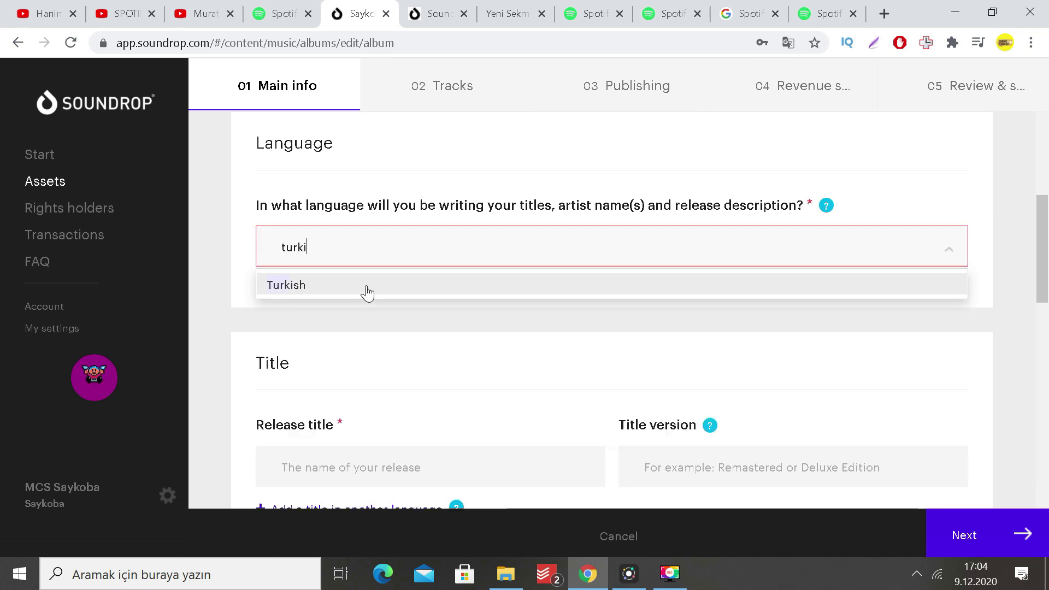
click(366, 287)
Step: Enter Deli Doktor as the release title
scroll(368, 287, down, 2)
scroll(367, 293, down, 4)
scroll(370, 290, up, 2)
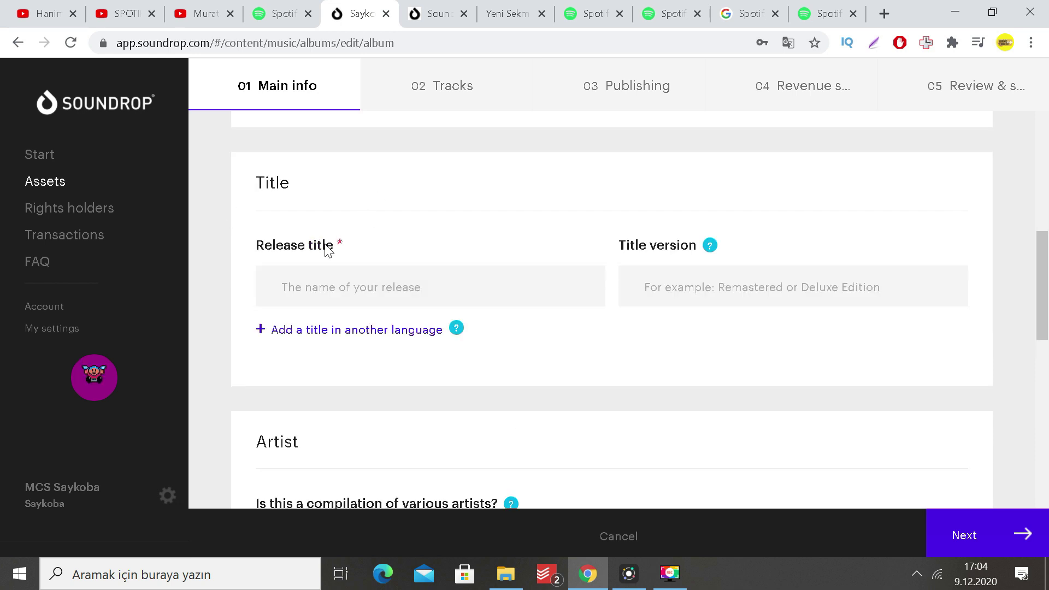
click(352, 293)
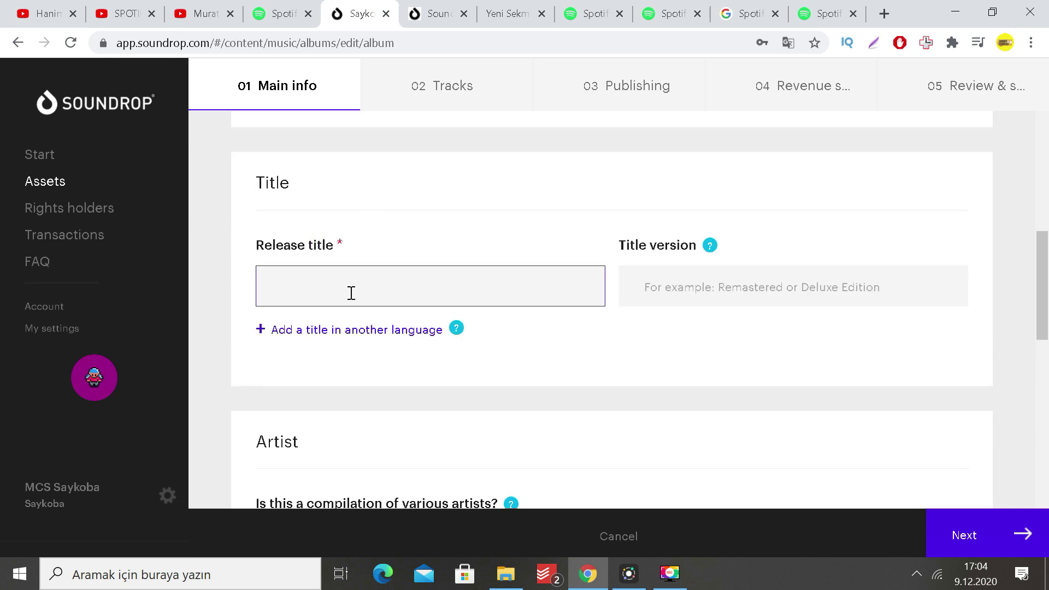
text(Deli Doktor)
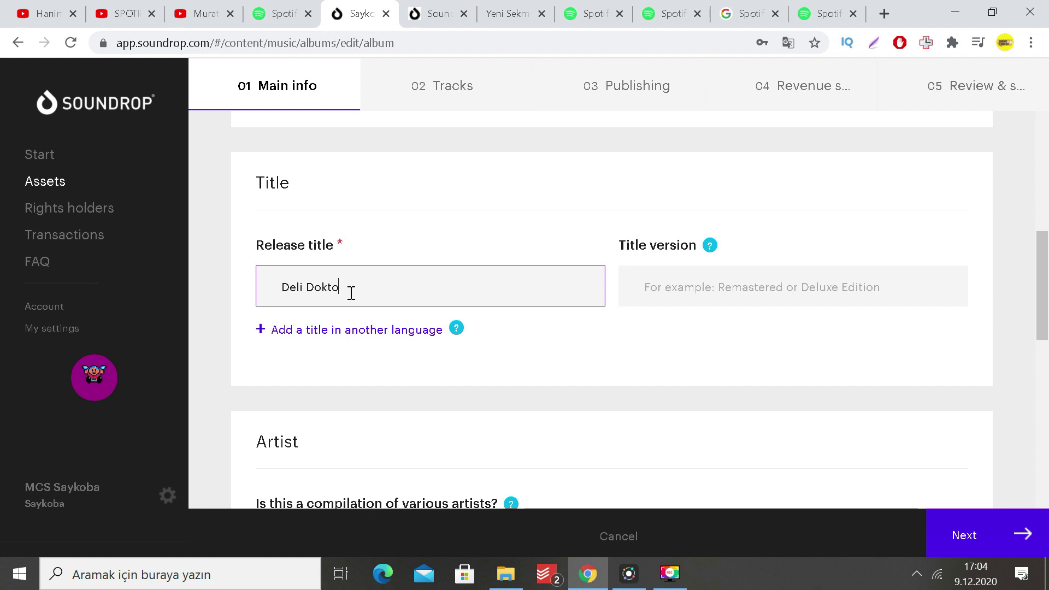
click(590, 358)
Step: Add a first name as a new artist in the release's main artist field, confirming that the artist does not already exist
scroll(586, 356, down, 1)
scroll(585, 355, up, 1)
scroll(754, 302, down, 4)
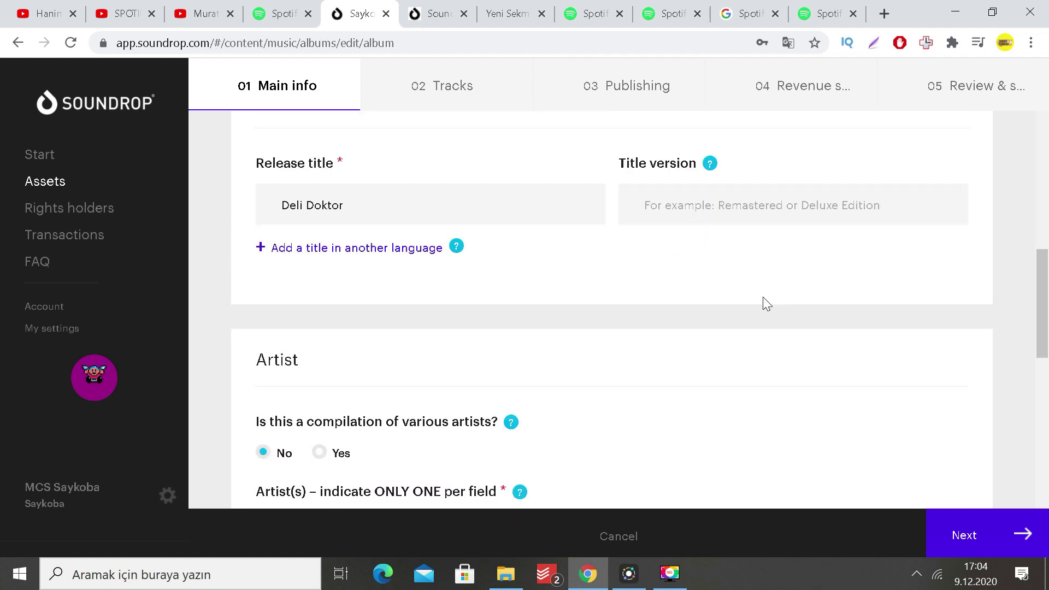
click(339, 361)
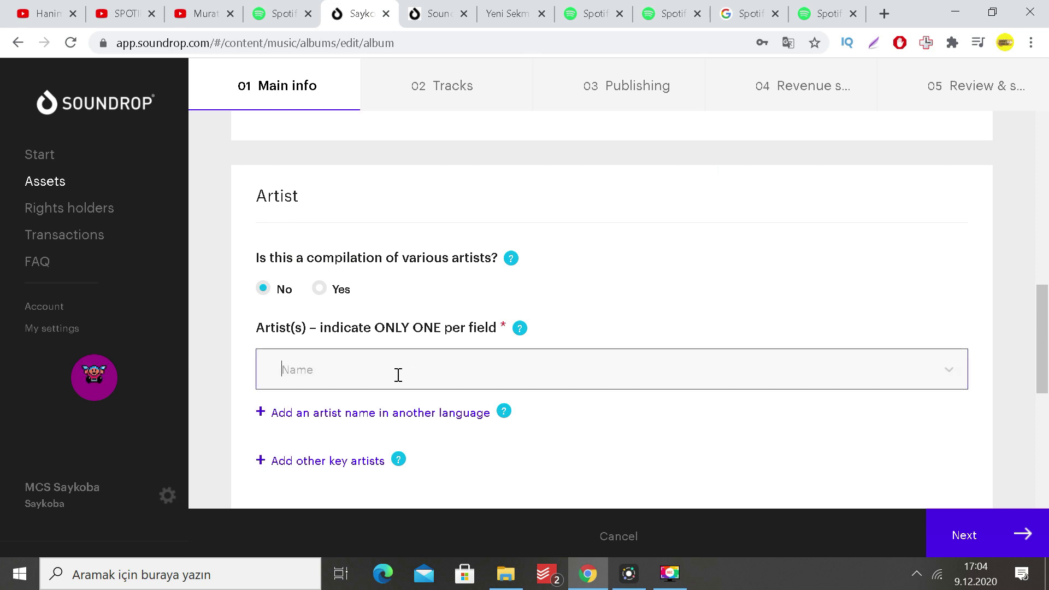
text(Muratx)
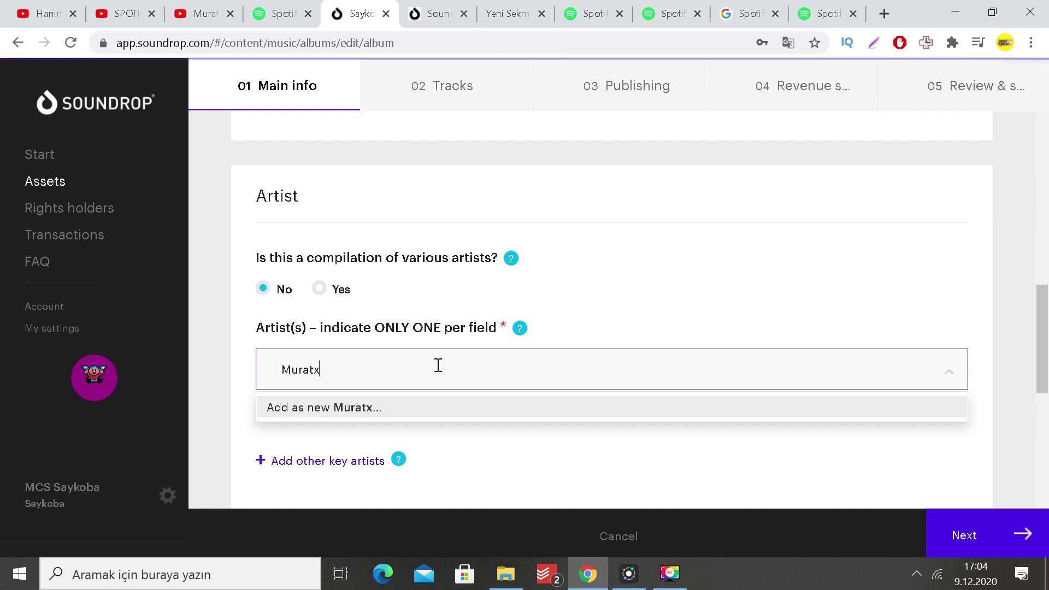
key(BackSpace)
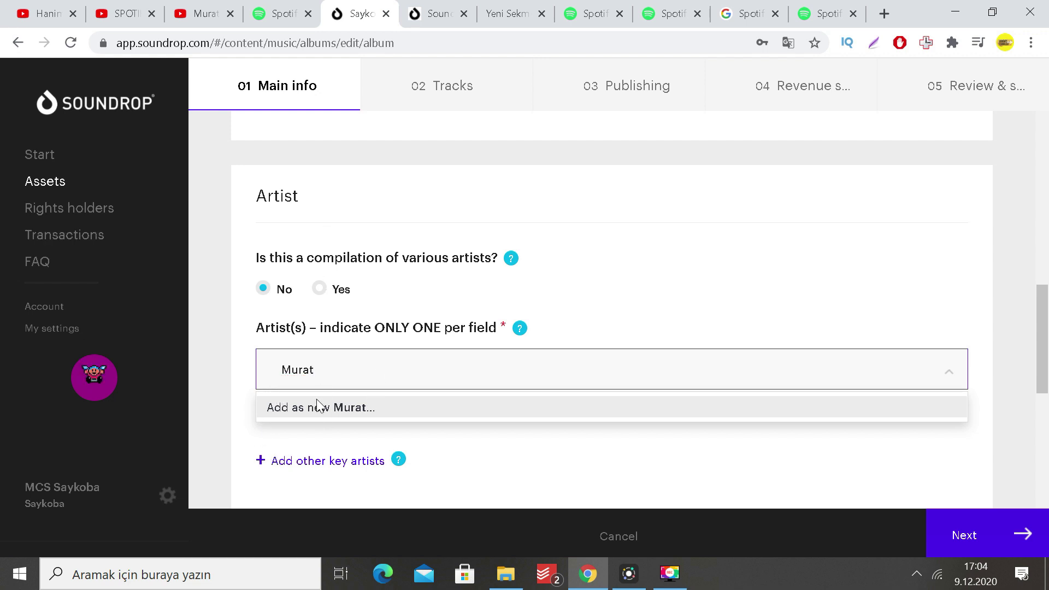
click(349, 409)
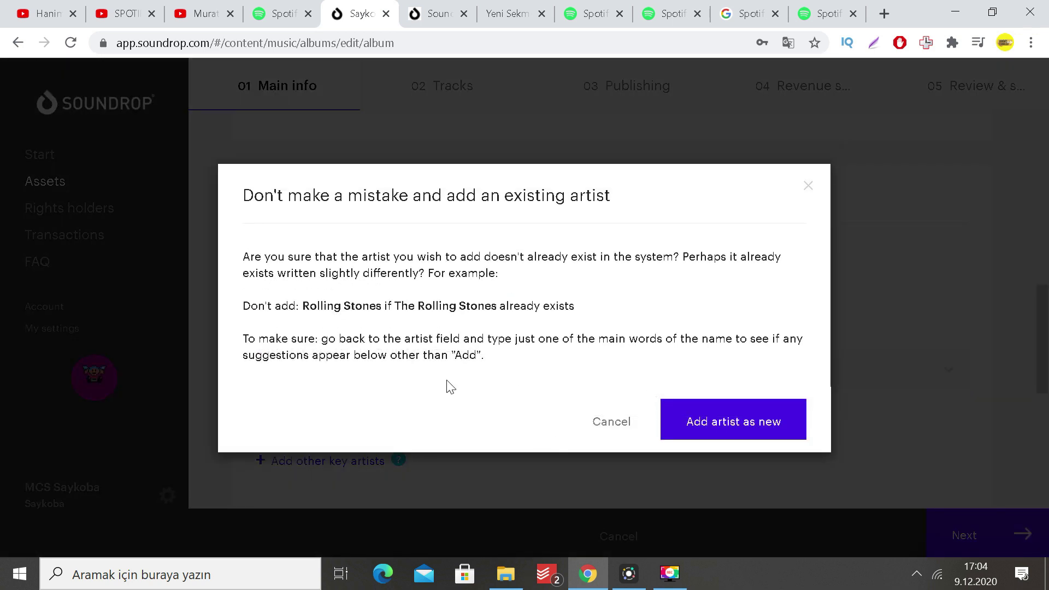
drag(388, 256, 583, 343)
click(607, 343)
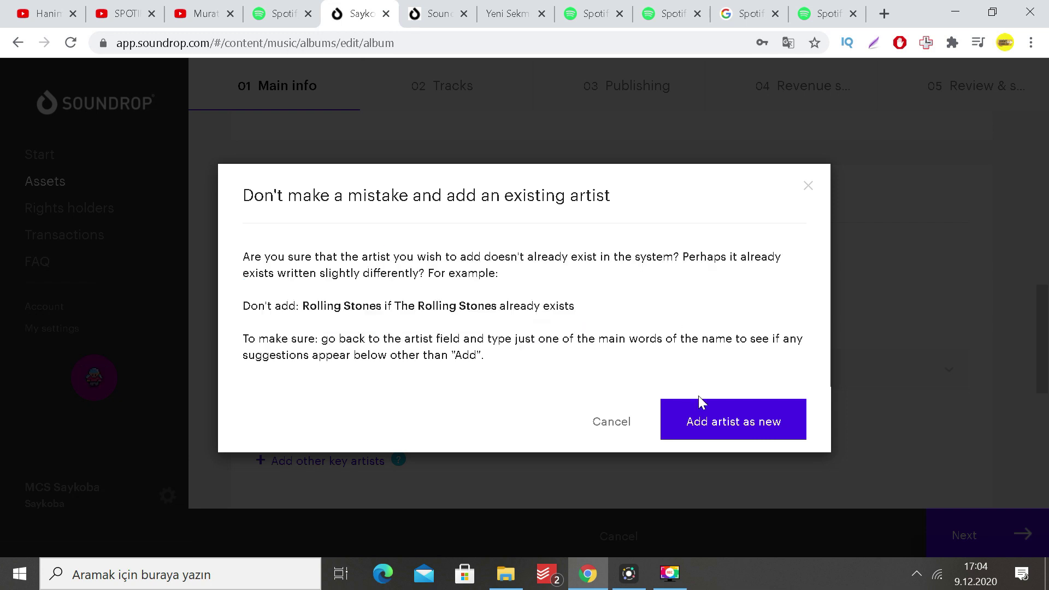
click(702, 429)
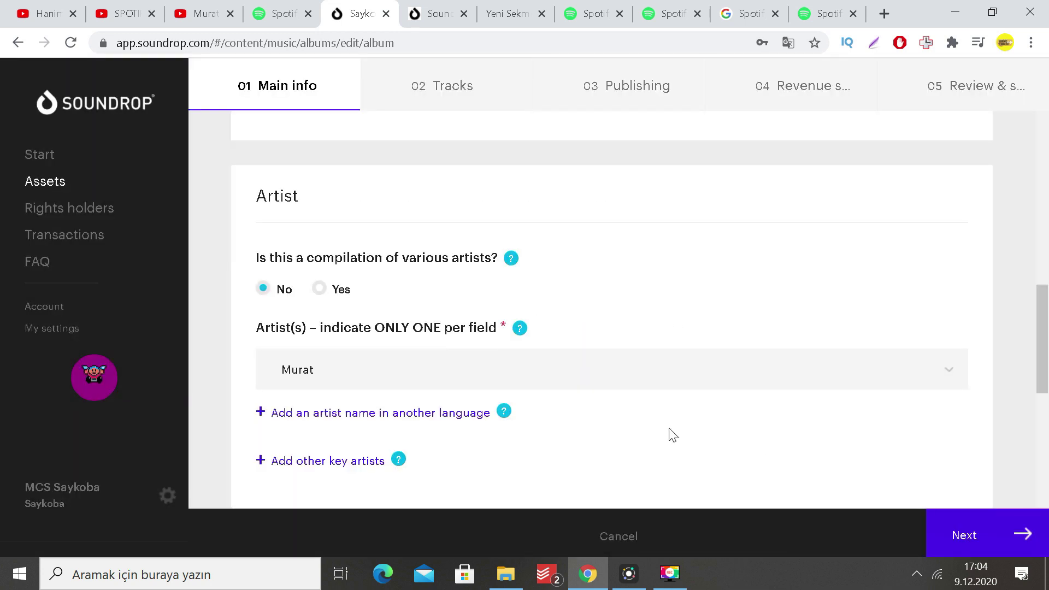
Step: Clear the main artist field and reselect the newly added artist from the suggestions for the letter m
click(428, 288)
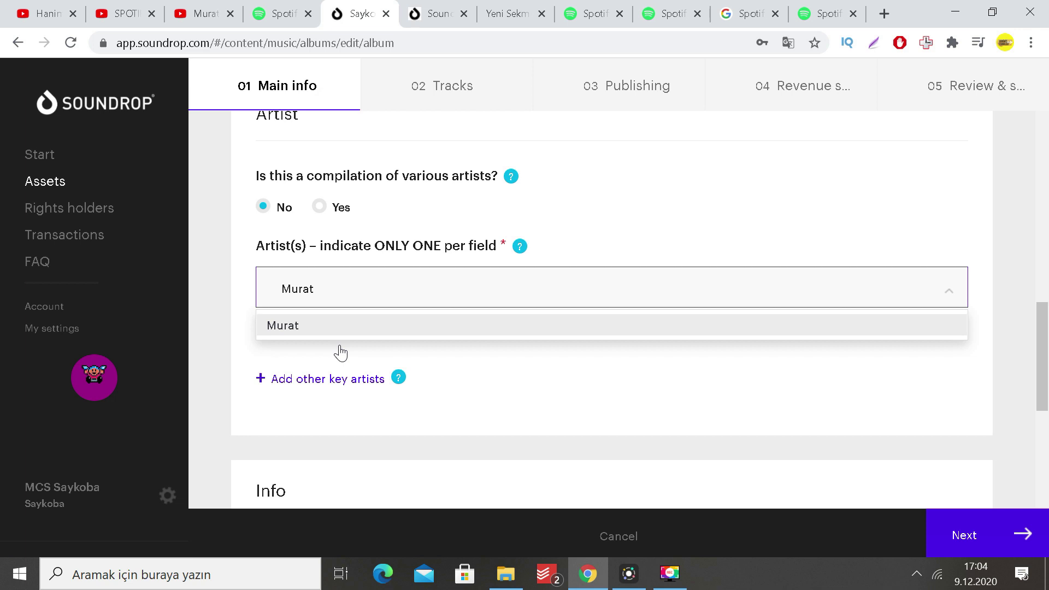
click(364, 288)
click(368, 284)
key(BackSpace)
key(BackSpace)
key(BackSpace)
key(BackSpace)
key(BackSpace)
text(m)
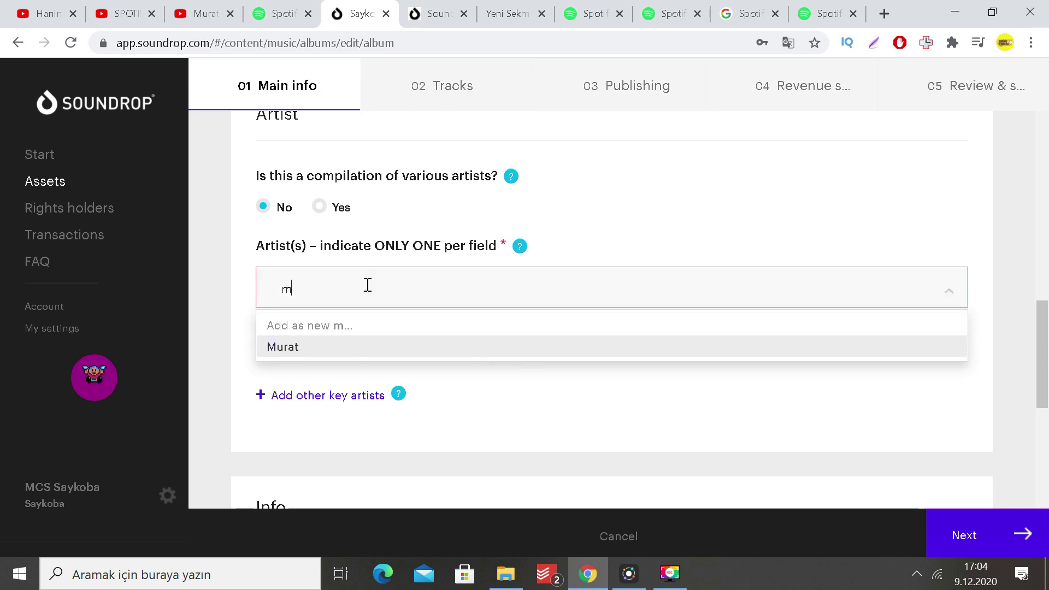
click(298, 347)
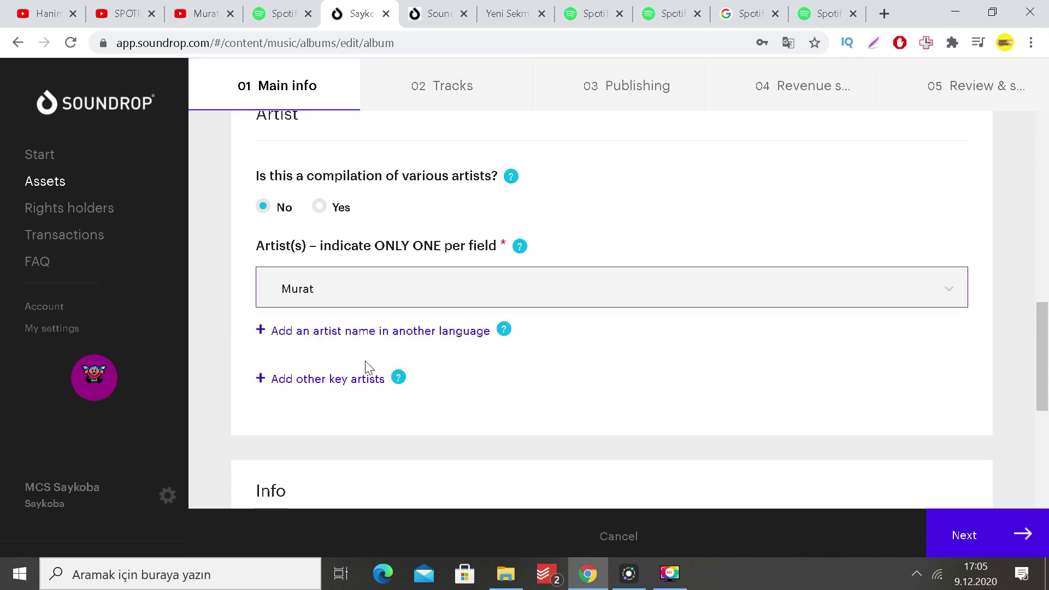
Step: Replace the main artist with the existing artist Saykoba
click(358, 299)
key(BackSpace)
key(BackSpace)
key(BackSpace)
key(BackSpace)
key(BackSpace)
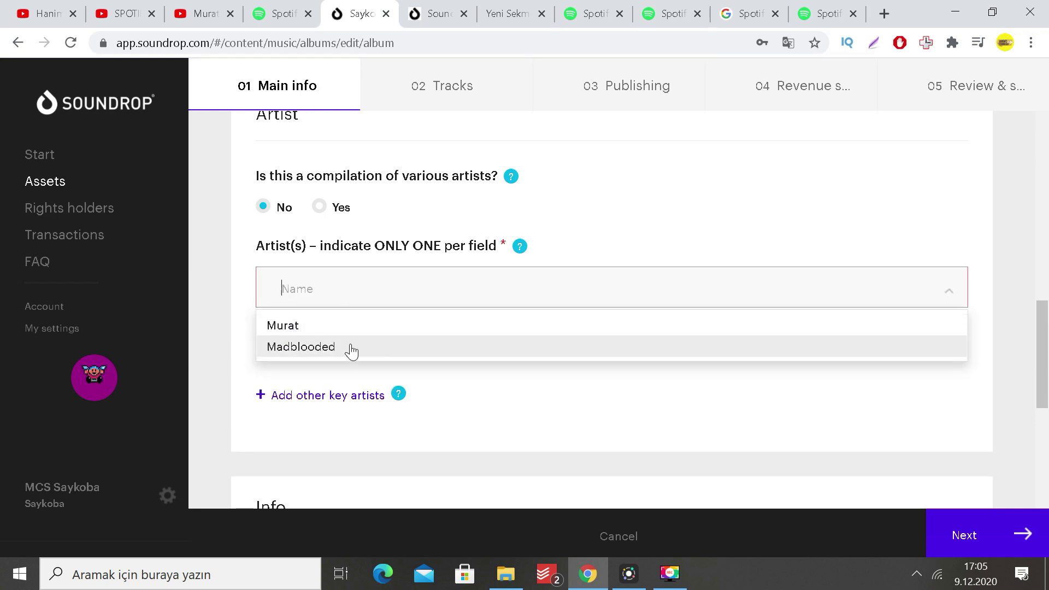
click(364, 296)
text(Sa)
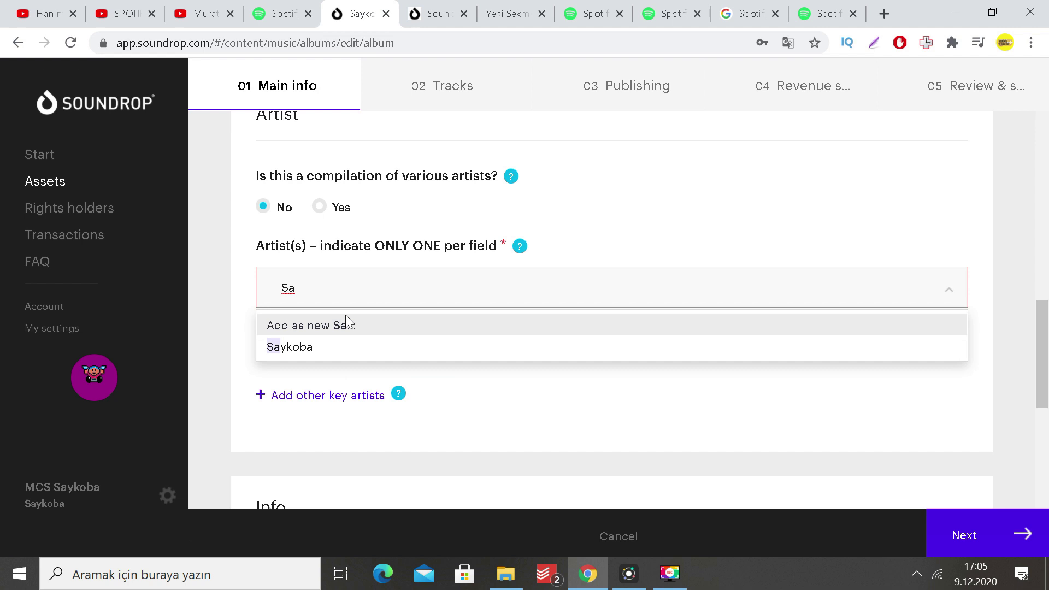
click(340, 345)
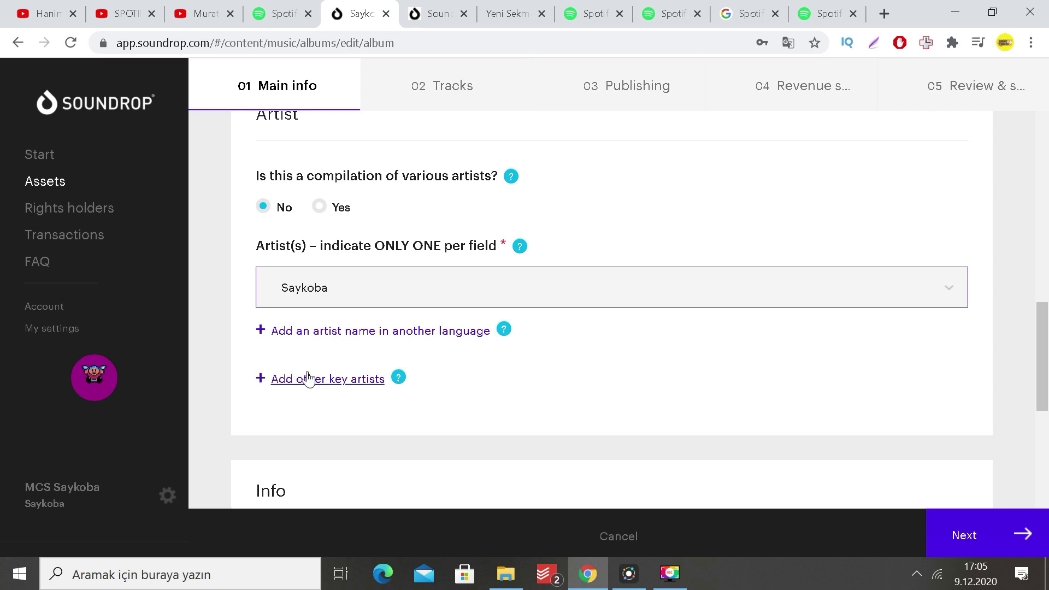
Step: Add Metlex as another key artist with the role Featuring
click(330, 386)
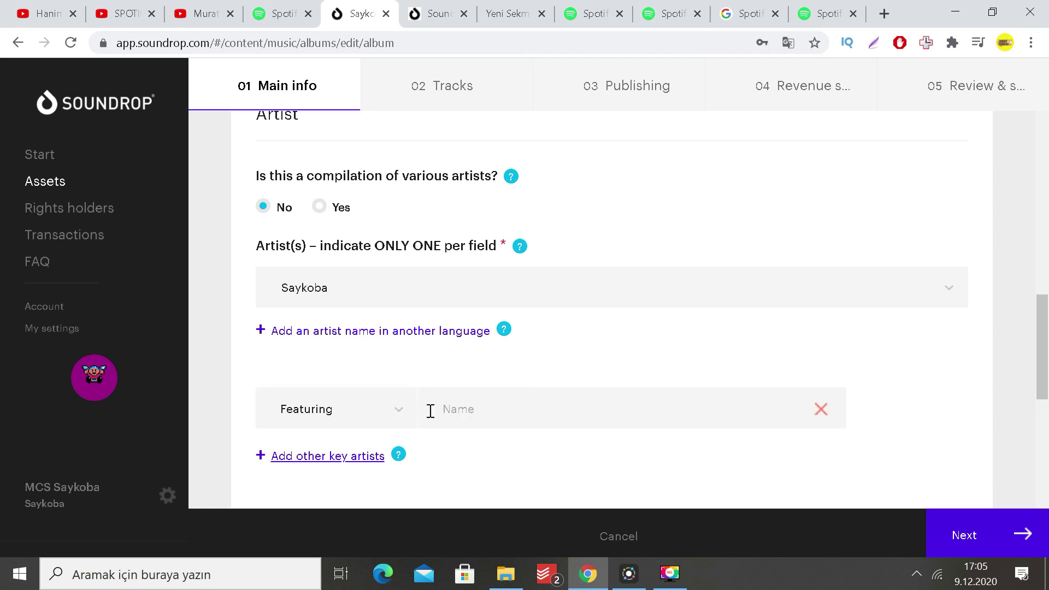
click(358, 417)
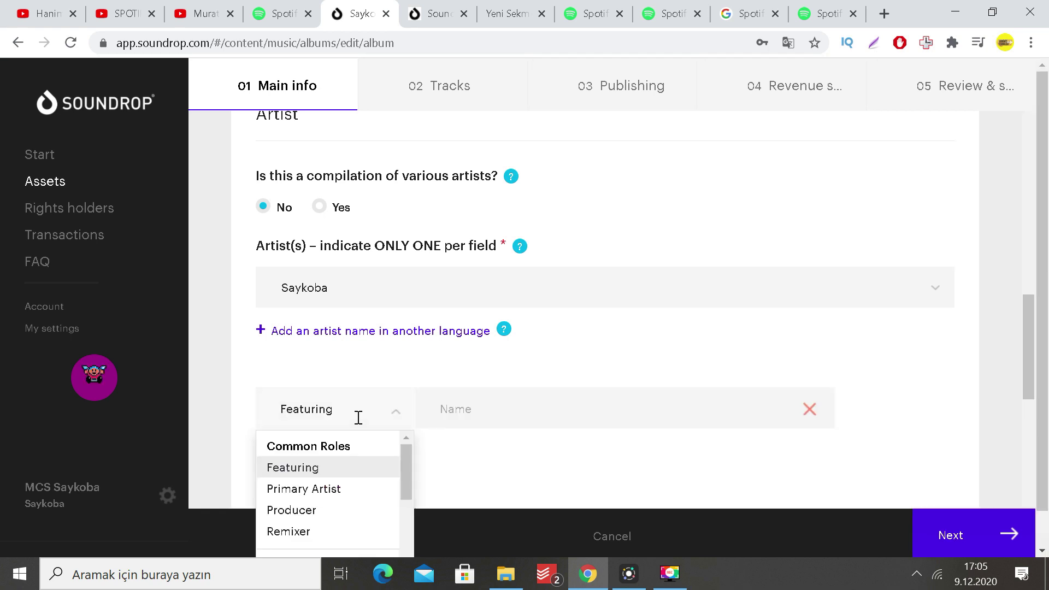
click(528, 412)
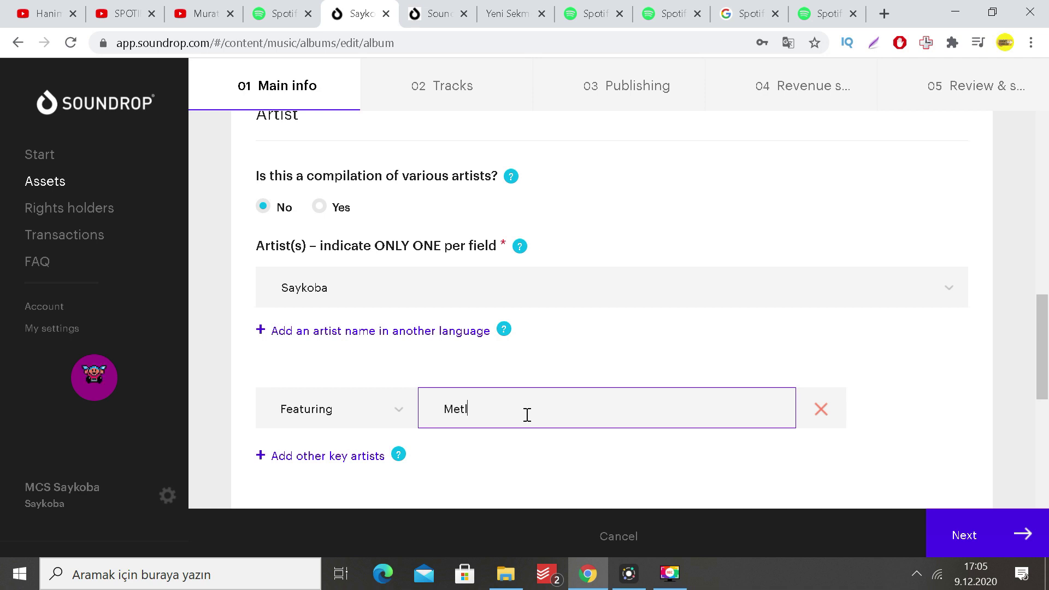
click(632, 473)
Step: Add Contra as a second key artist with the role Featuring
scroll(504, 421, down, 2)
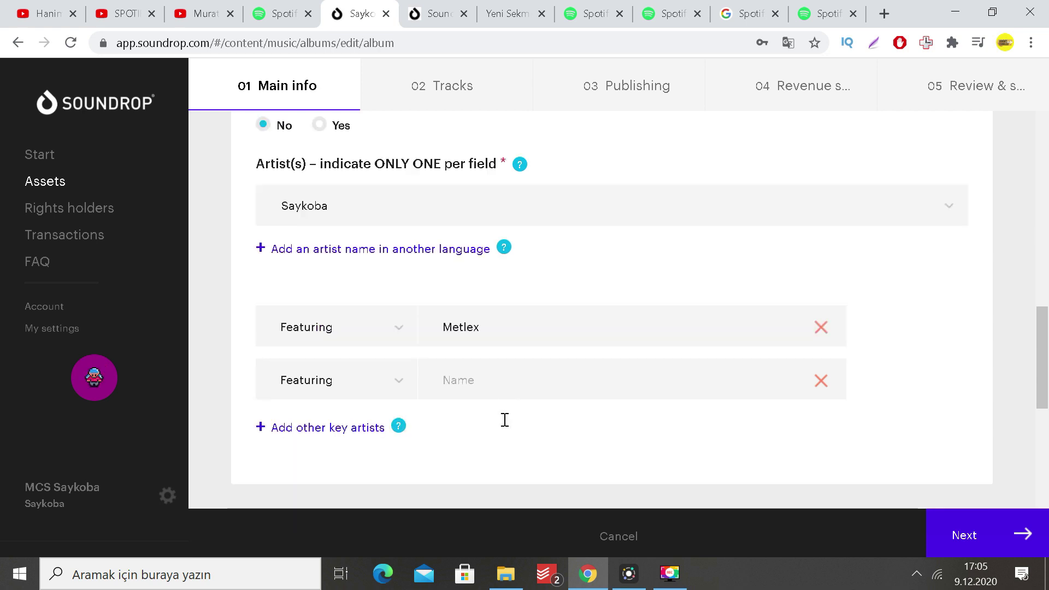
click(506, 384)
text(Contra)
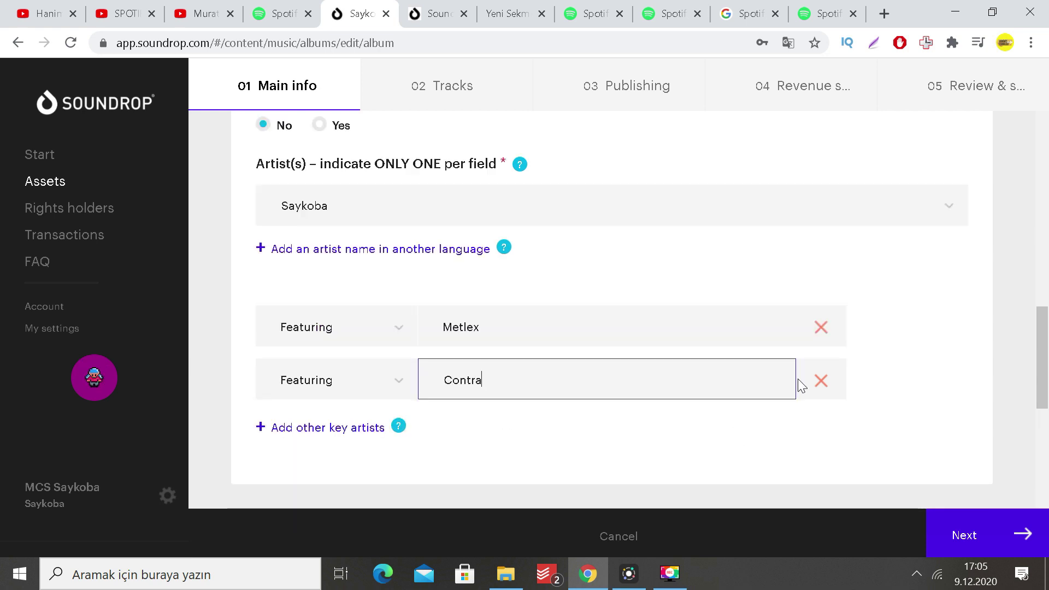
Step: Add an English entry for the artist name in another language and remove it again
click(778, 258)
scroll(739, 275, down, 1)
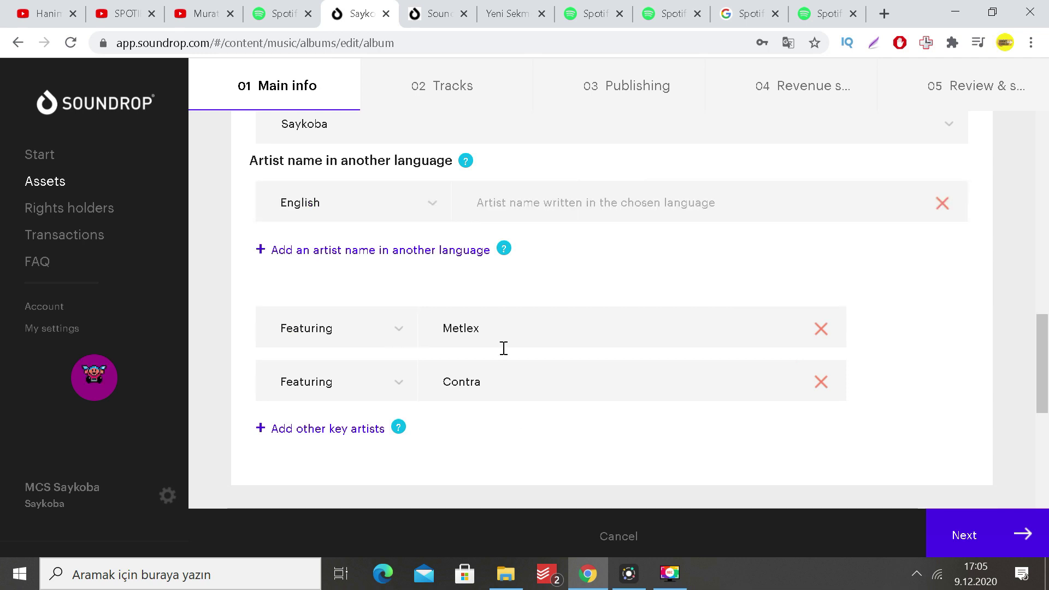
scroll(500, 359, up, 1)
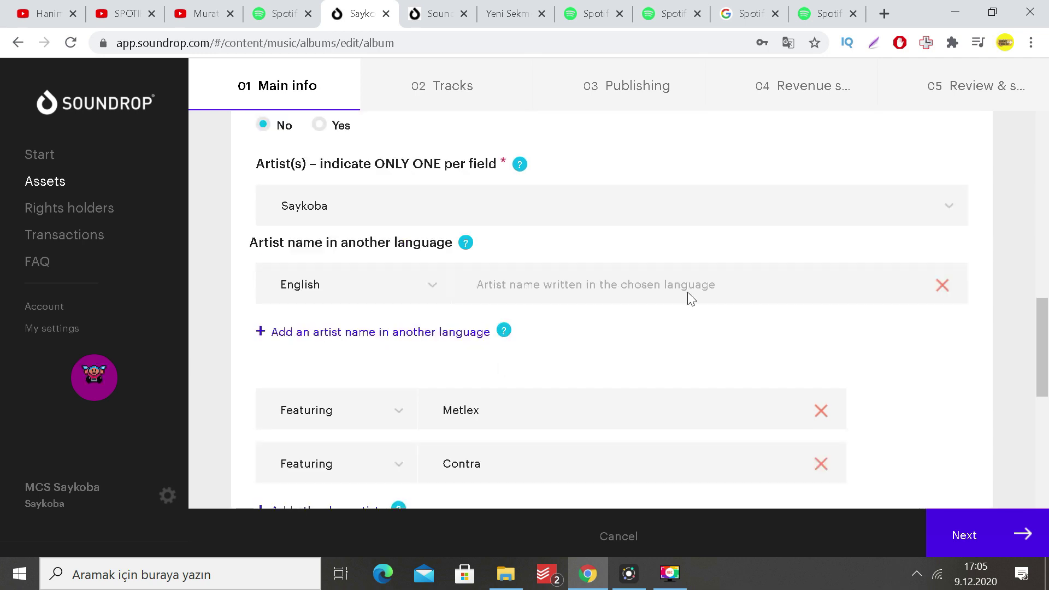
click(943, 284)
scroll(517, 362, down, 1)
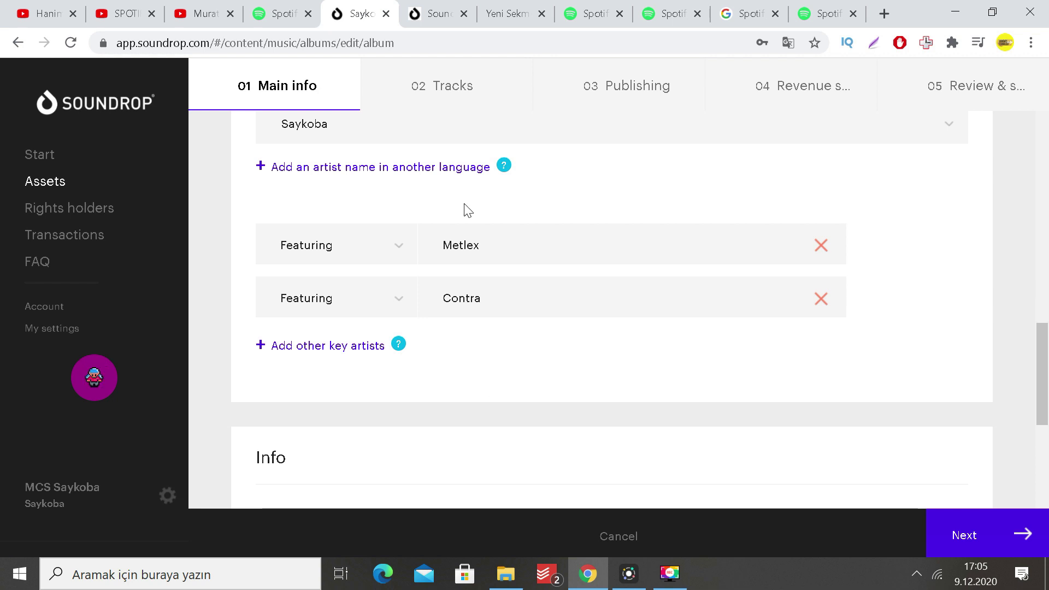
Step: Remove the featured artist Contra from the release
click(821, 299)
scroll(564, 345, up, 3)
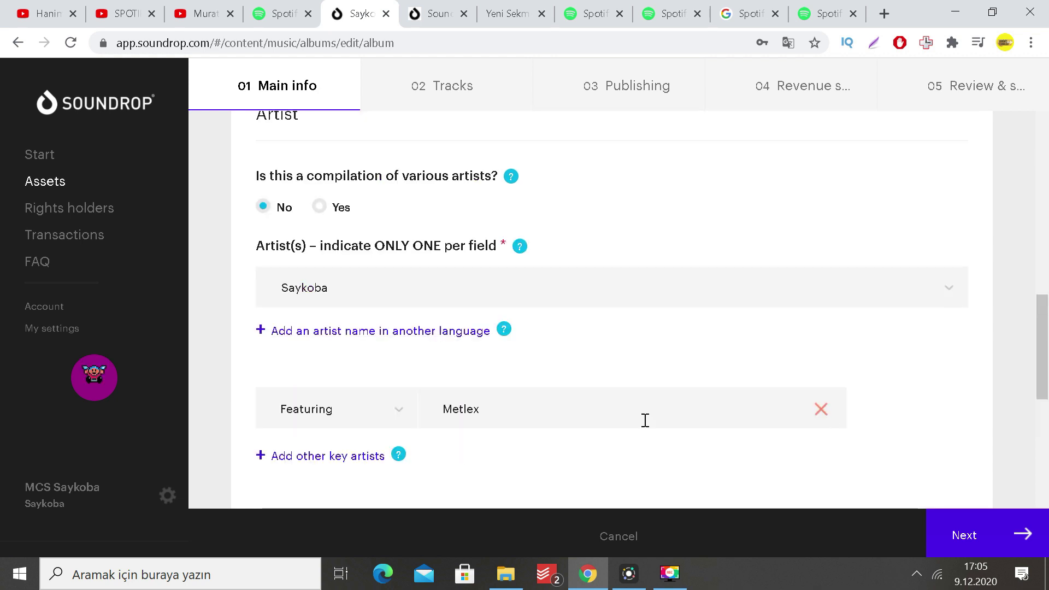
scroll(579, 368, up, 3)
scroll(584, 328, down, 5)
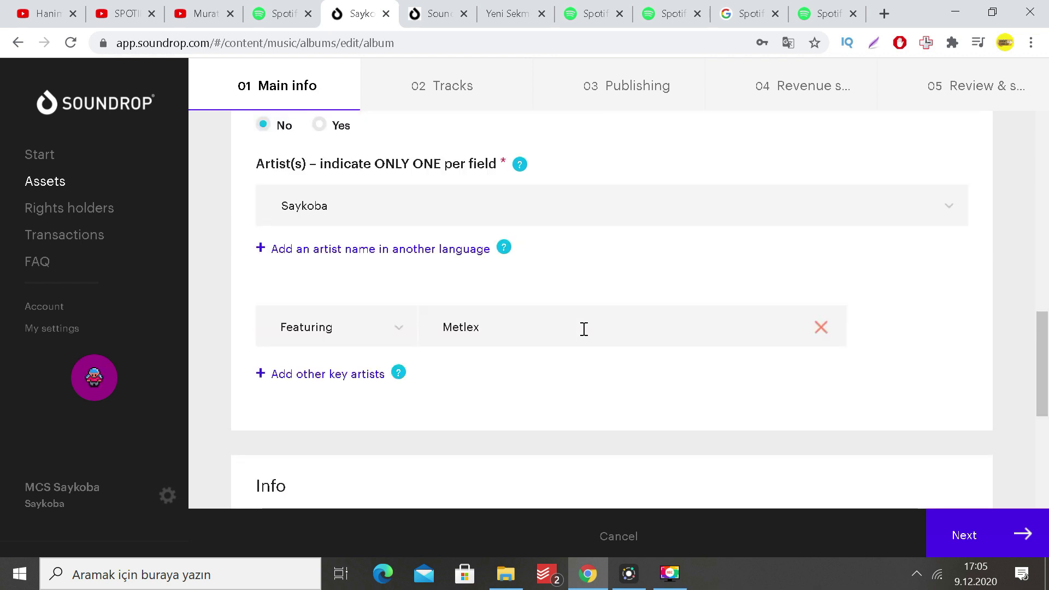
Step: Set the release's primary genre to Hip Hop/Rap in the Info section
scroll(584, 329, down, 3)
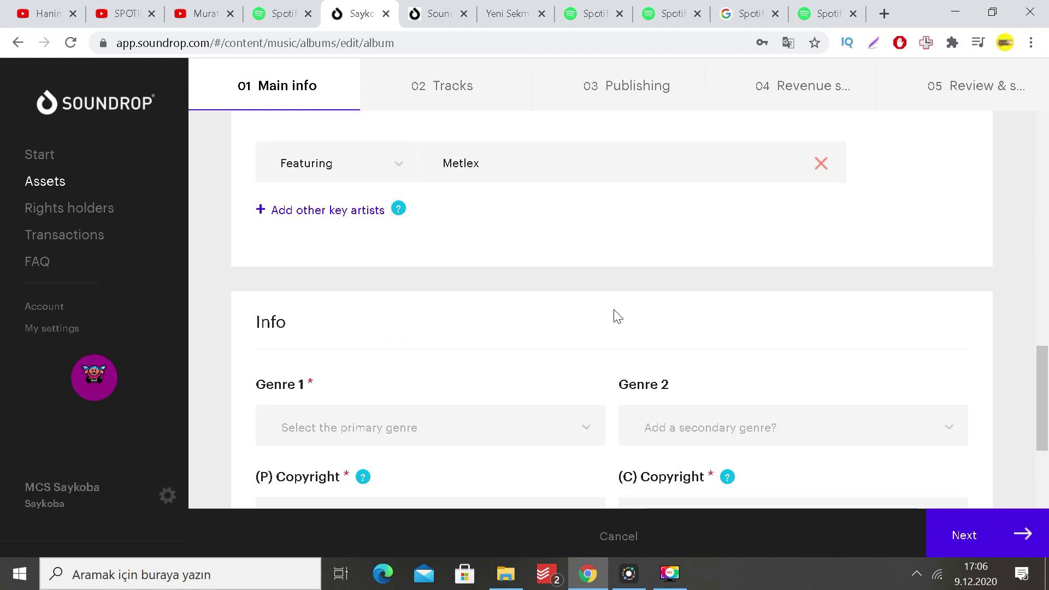
scroll(616, 314, down, 3)
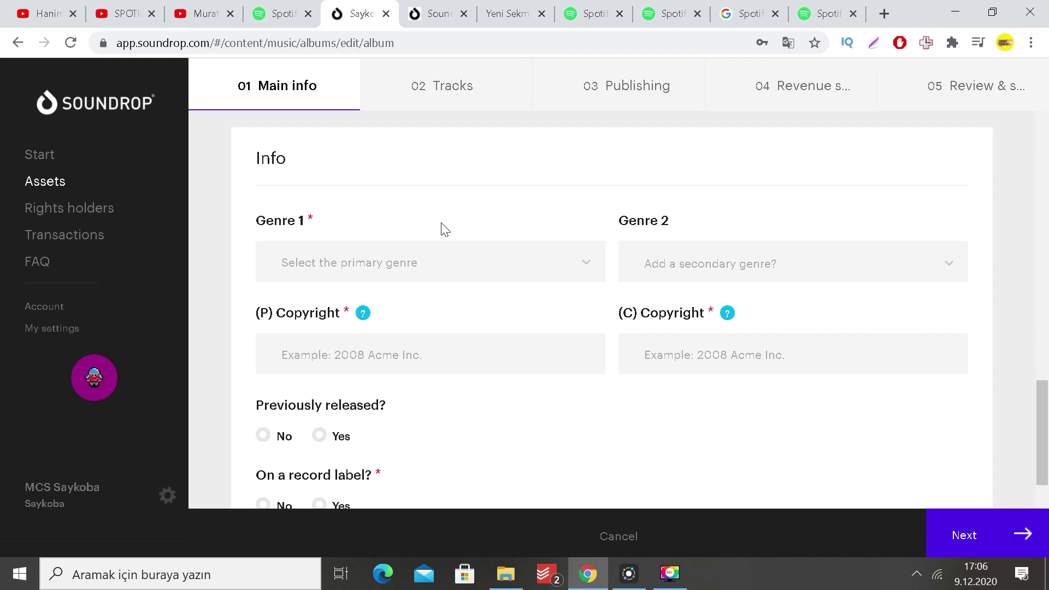
click(402, 264)
text(h)
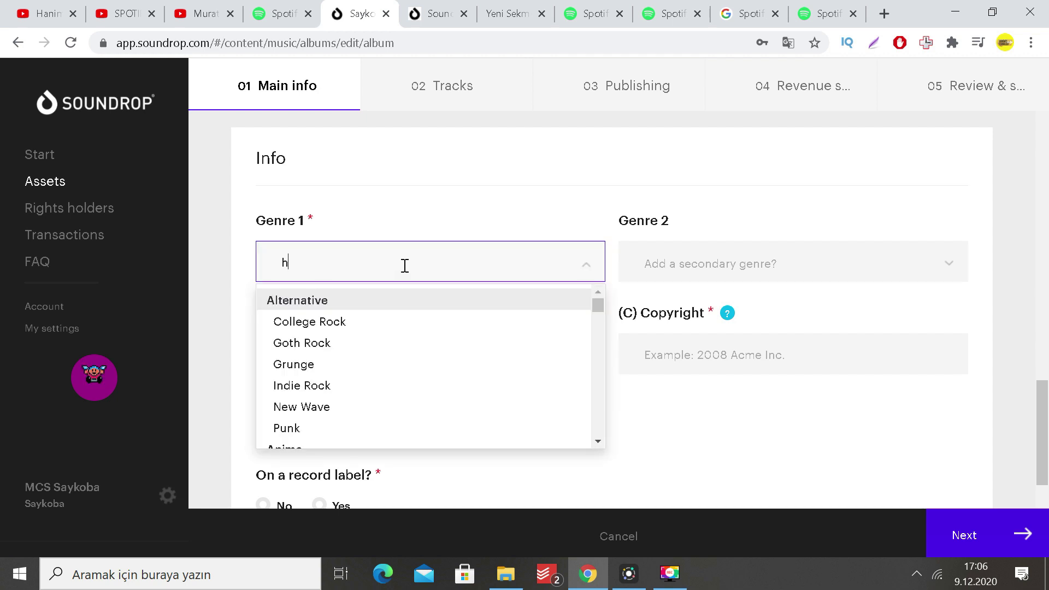
text(iphop)
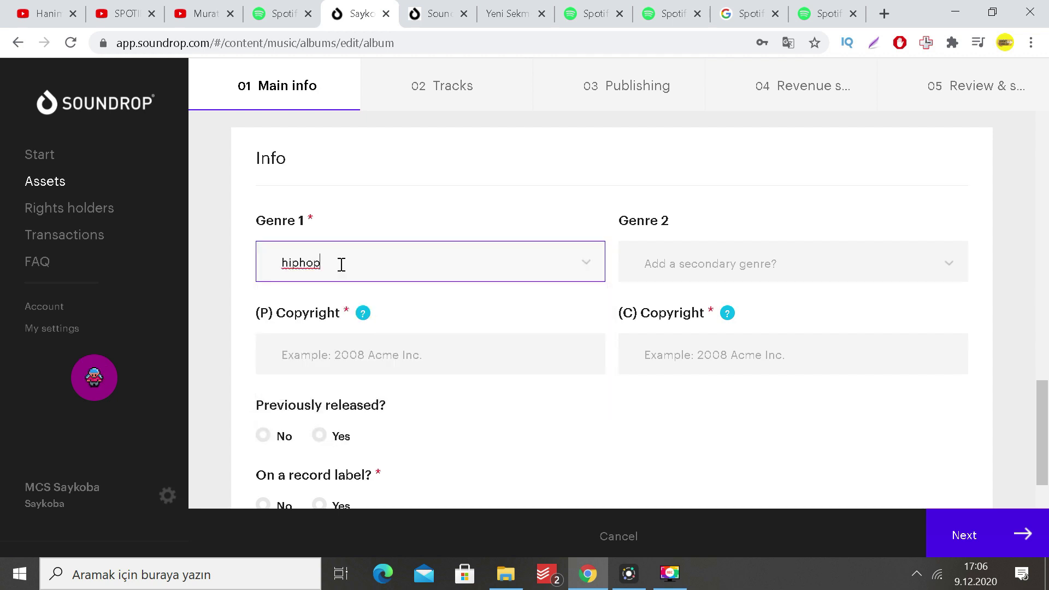
key(BackSpace)
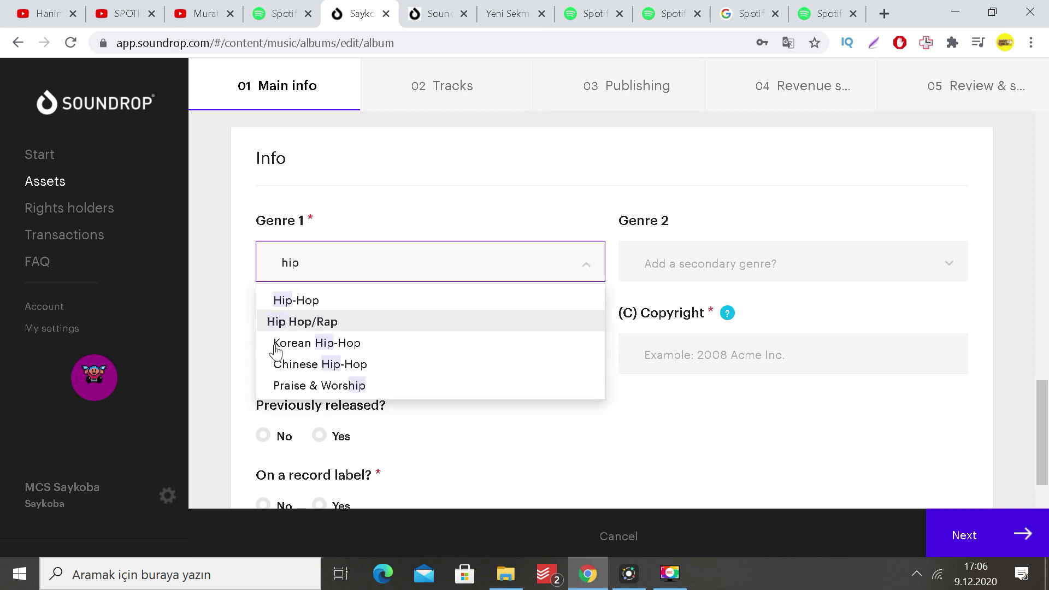
click(315, 322)
Step: Set the release's secondary genre to Gangsta Rap, listed under Hip Hop/Rap
click(739, 238)
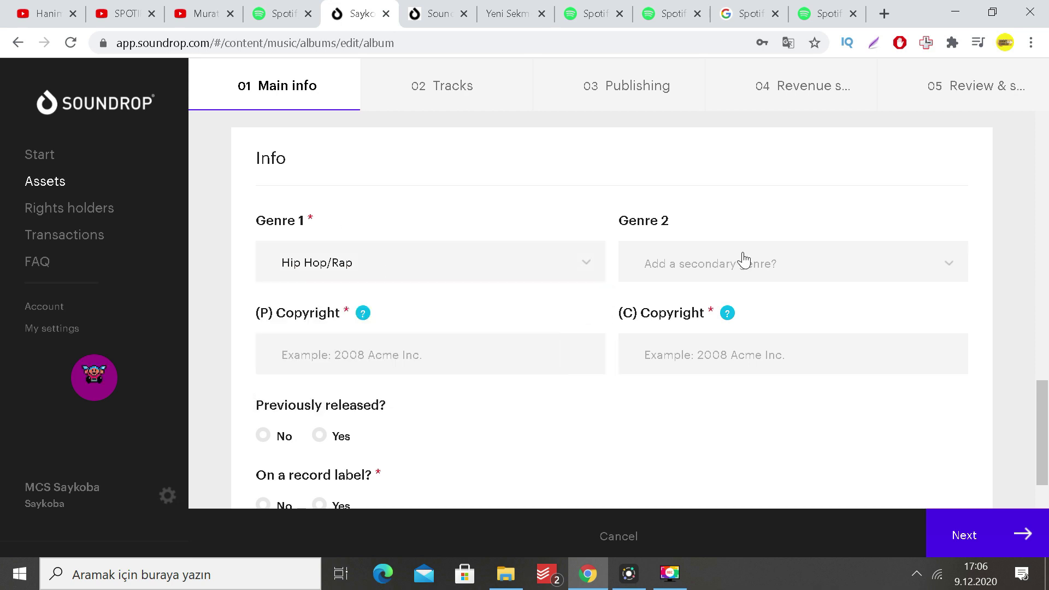
click(805, 251)
scroll(710, 363, down, 15)
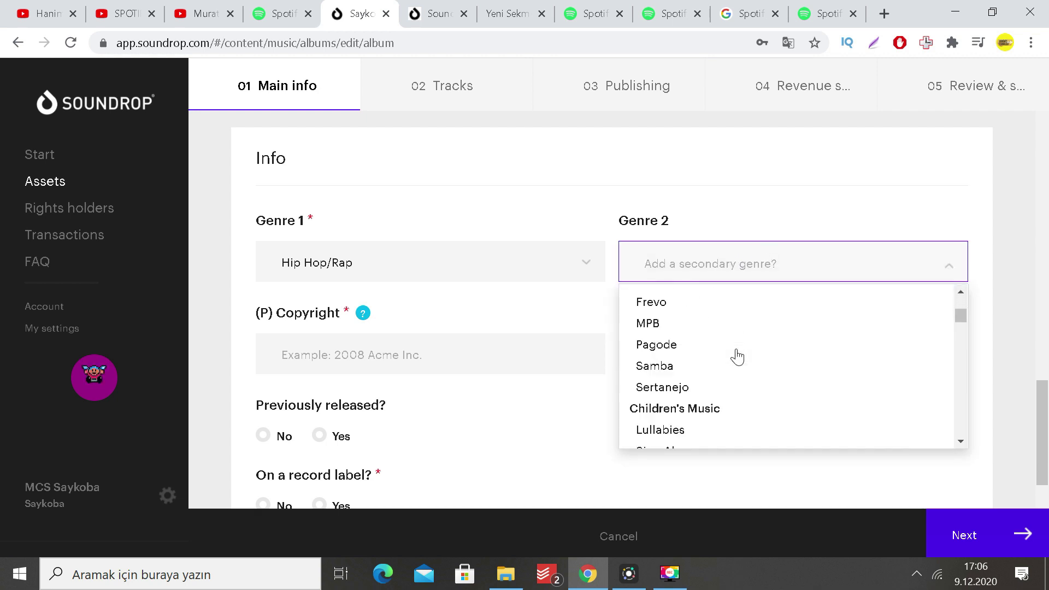
scroll(736, 358, down, 20)
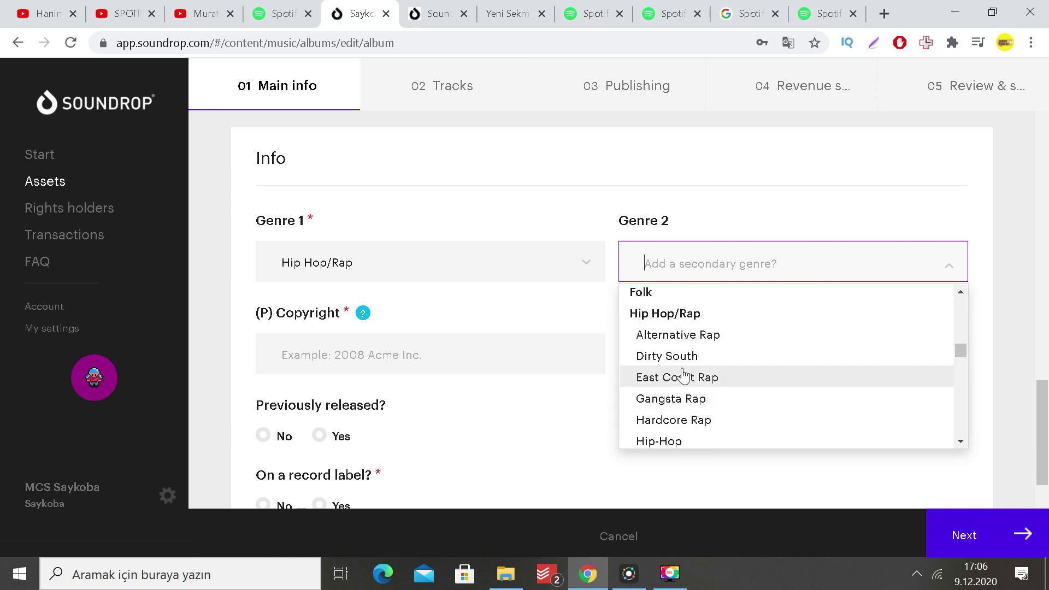
click(692, 399)
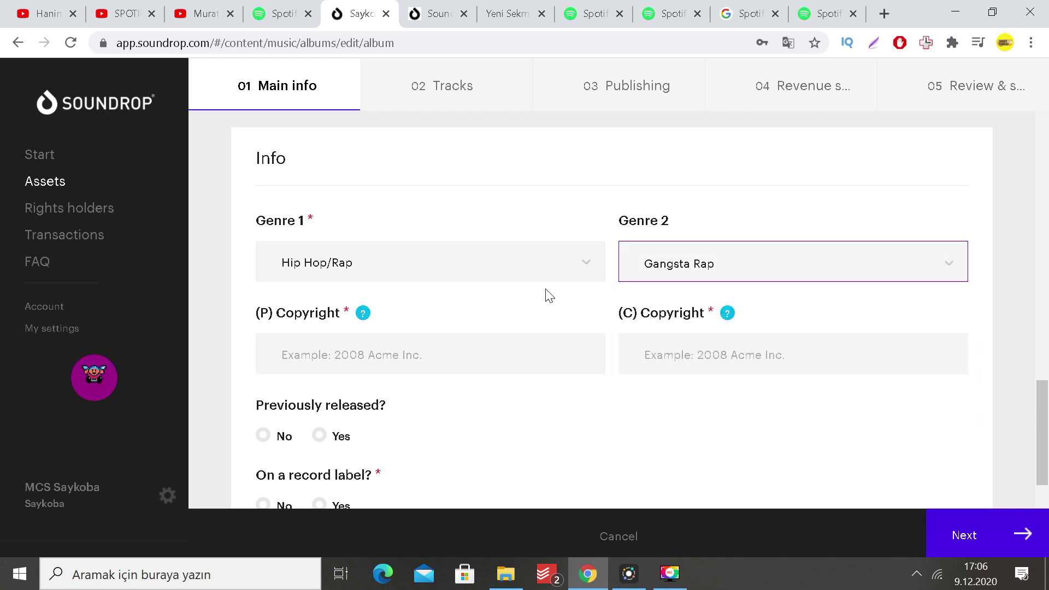
Step: Fill in the (P) Copyright and (C) Copyright fields with the year 2020 followed by the artist's name
click(393, 341)
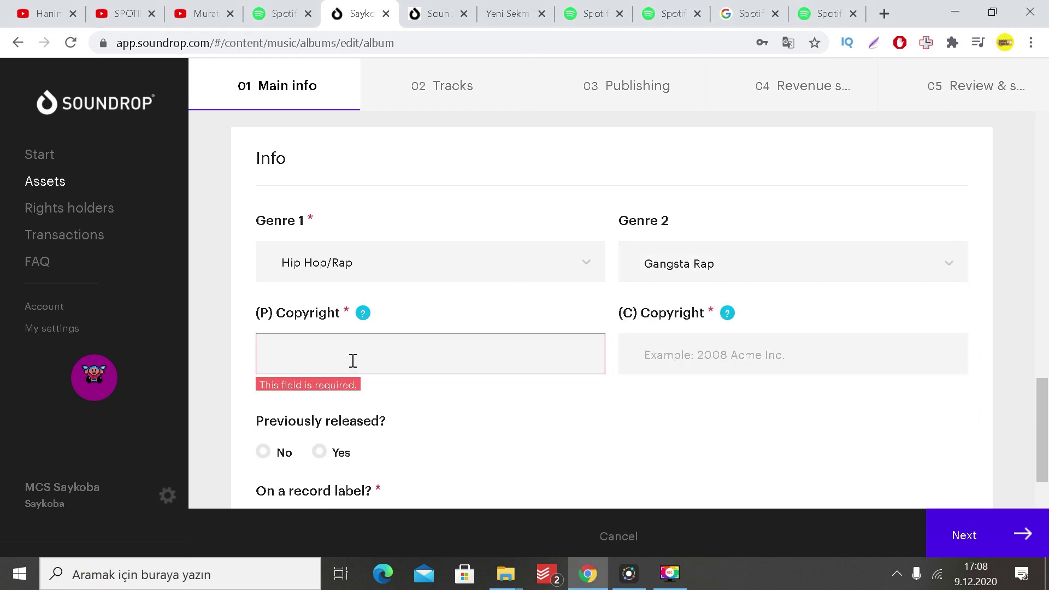
text(2020 Saykoba)
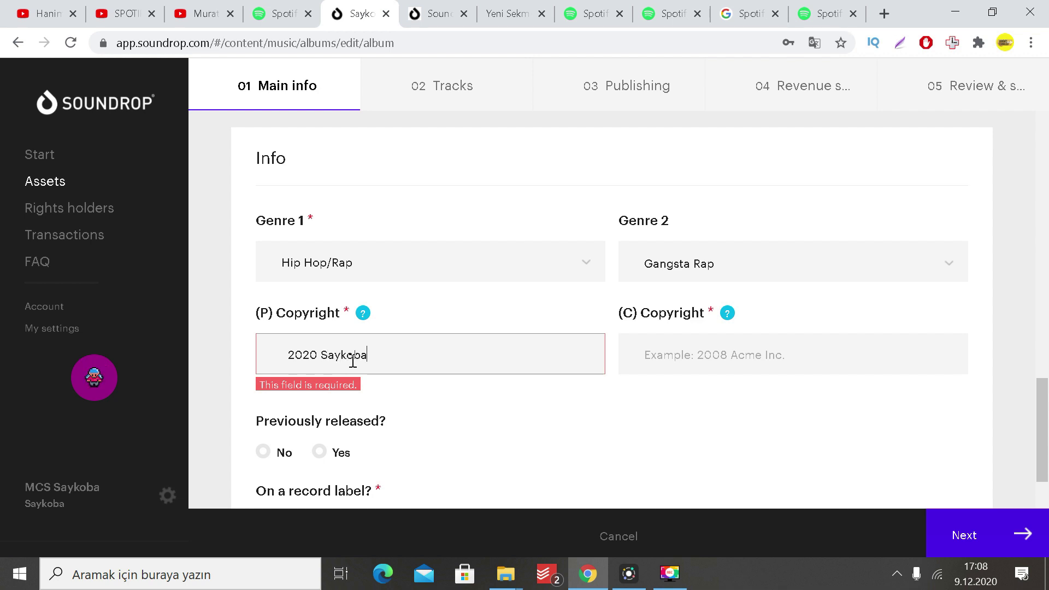
click(739, 350)
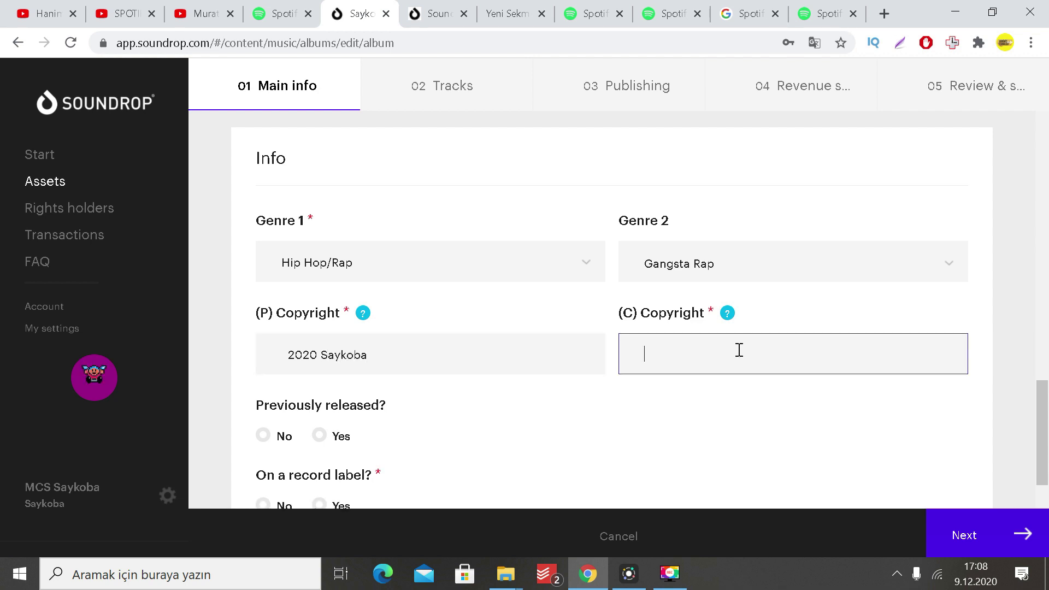
text(2020 Saykoba)
Step: Replace the artist's name with MCS in both copyright fields, so that each reads 2020 MCS
drag(739, 349, 680, 355)
text(Hatekno)
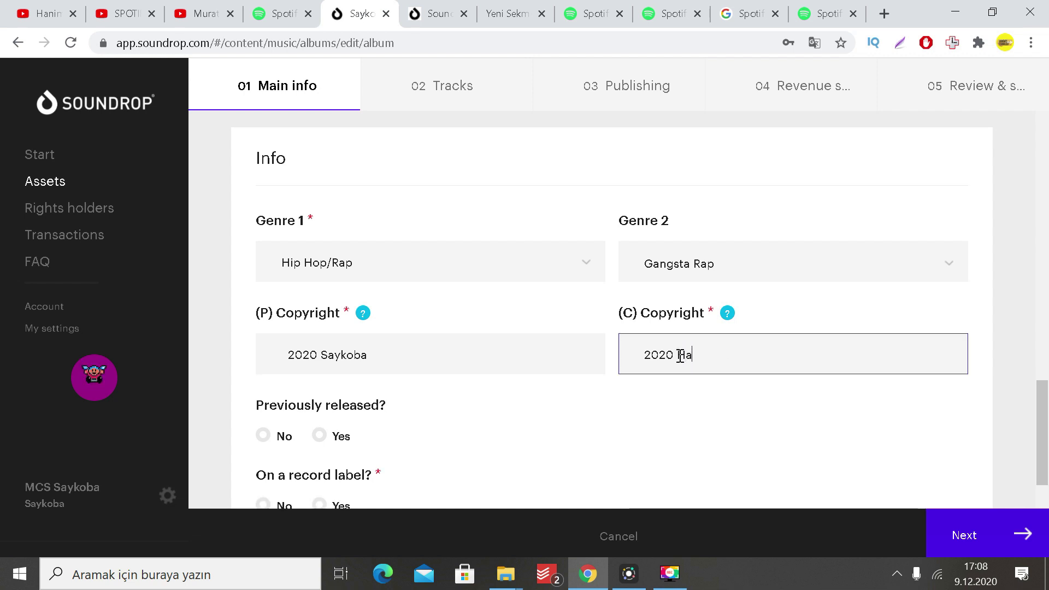
key(BackSpace)
key(BackSpace)
key(BackSpace)
key(BackSpace)
key(BackSpace)
key(BackSpace)
text(MCS)
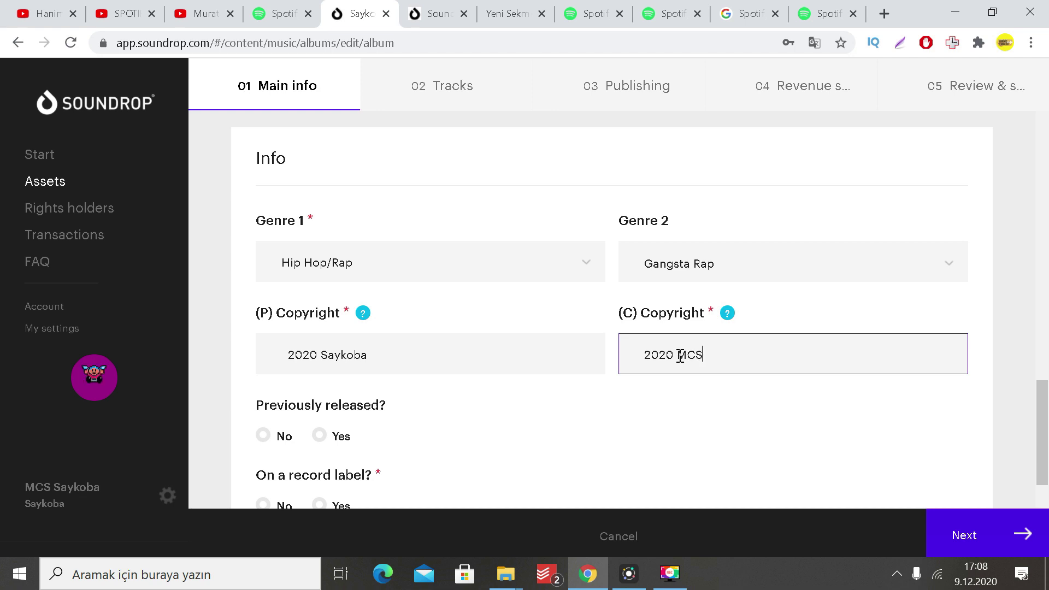
drag(368, 355, 320, 356)
text(MCS)
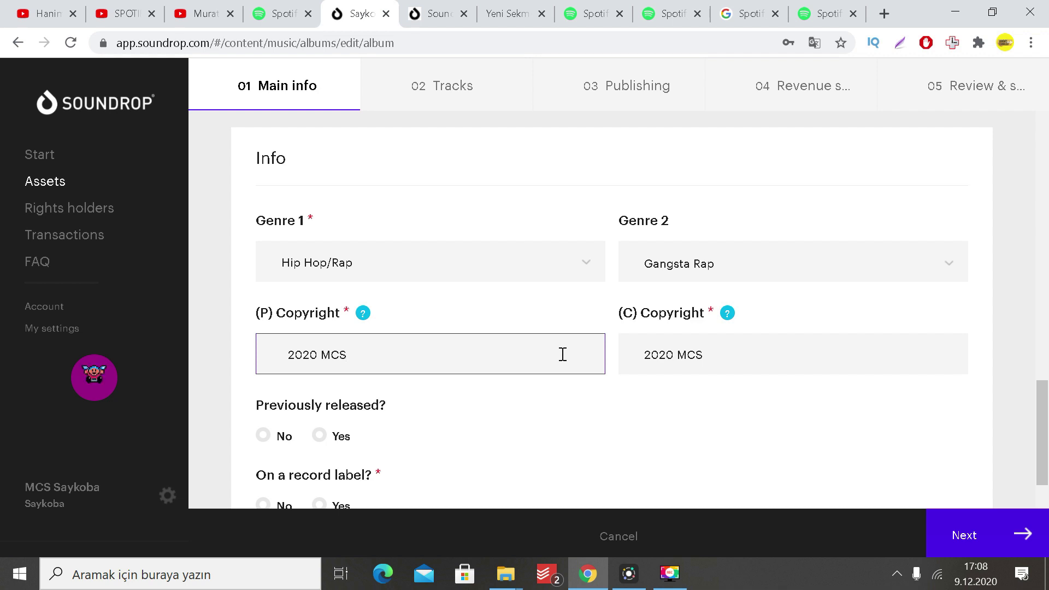
Step: Mark the release as not previously released and, after trying the record label option, as not on a record label
scroll(563, 355, down, 3)
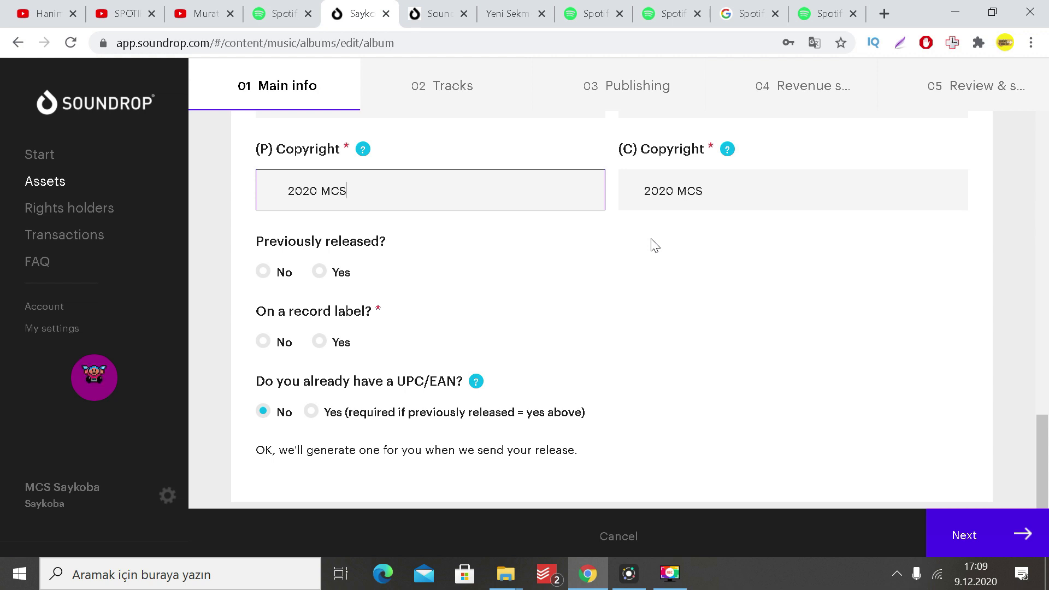
click(530, 256)
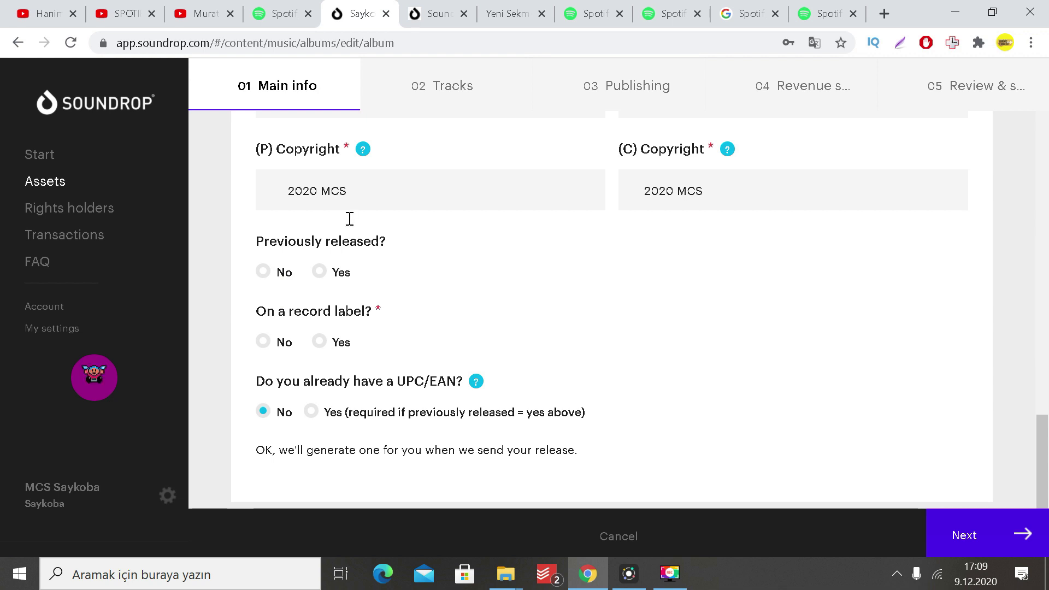
click(262, 272)
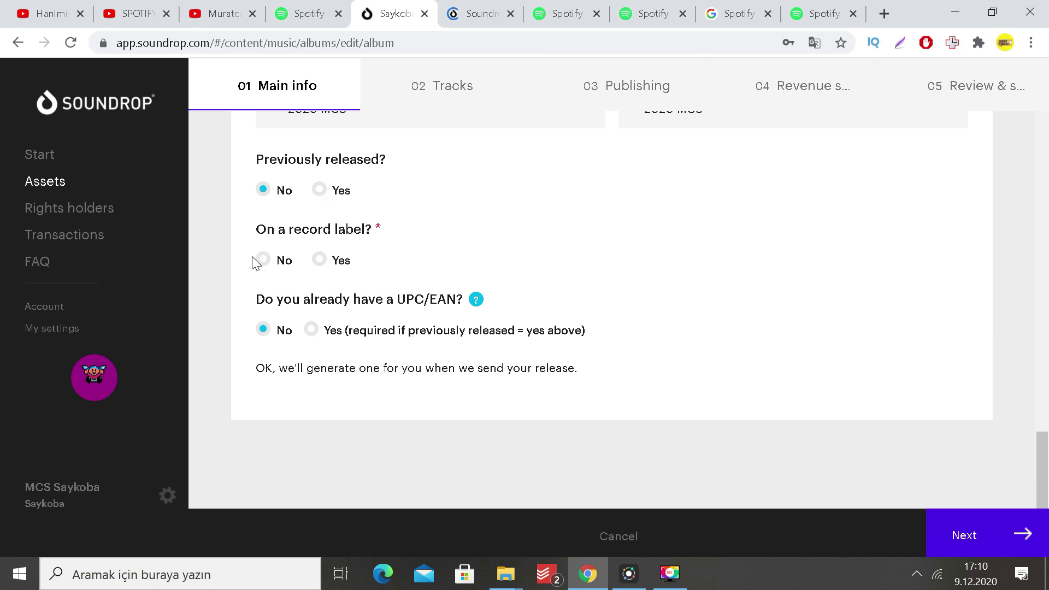
drag(254, 262, 464, 257)
click(321, 261)
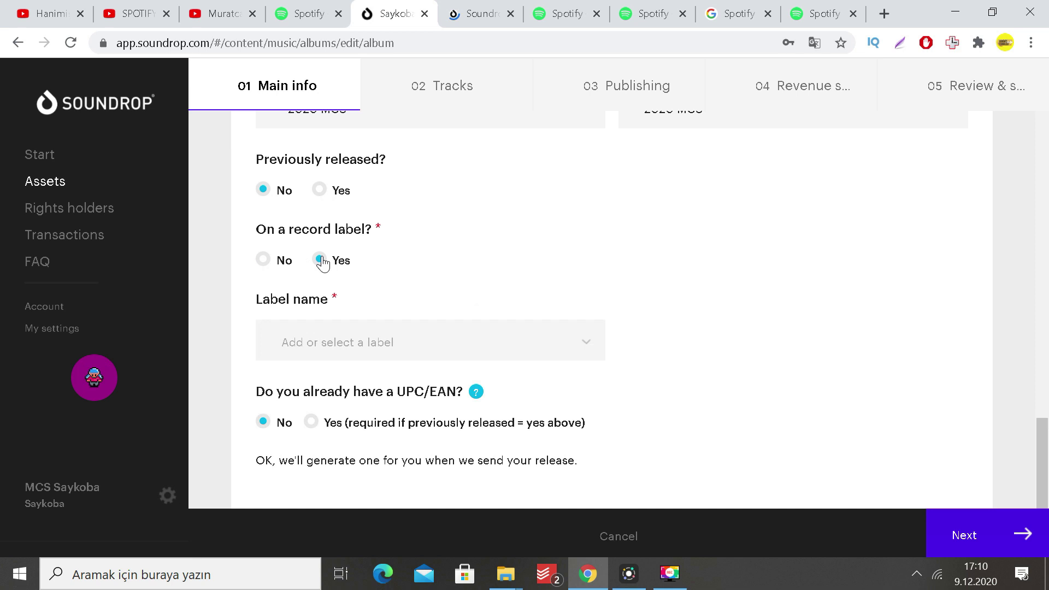
click(364, 341)
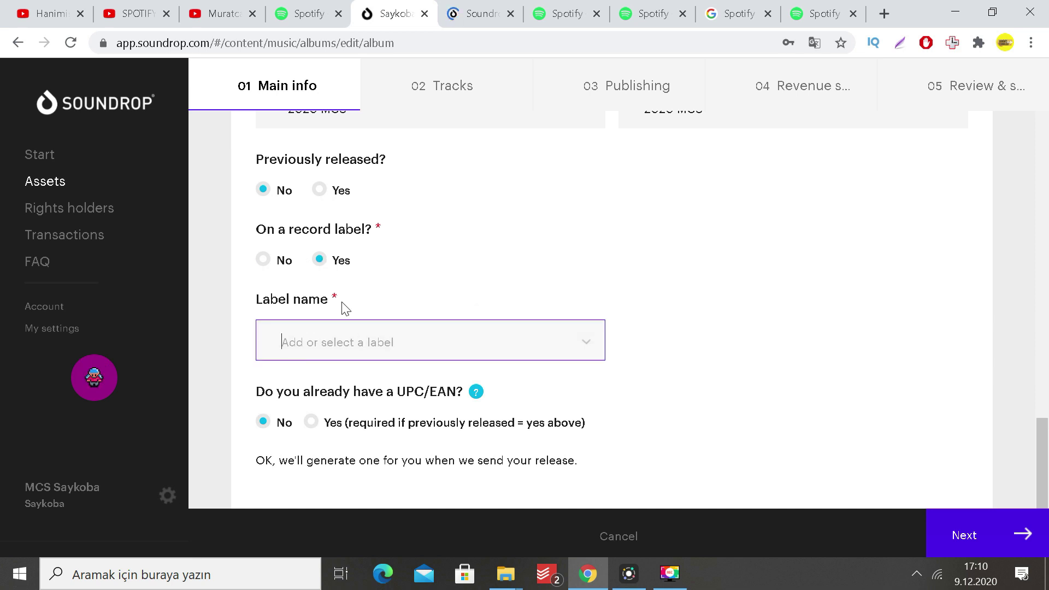
click(295, 261)
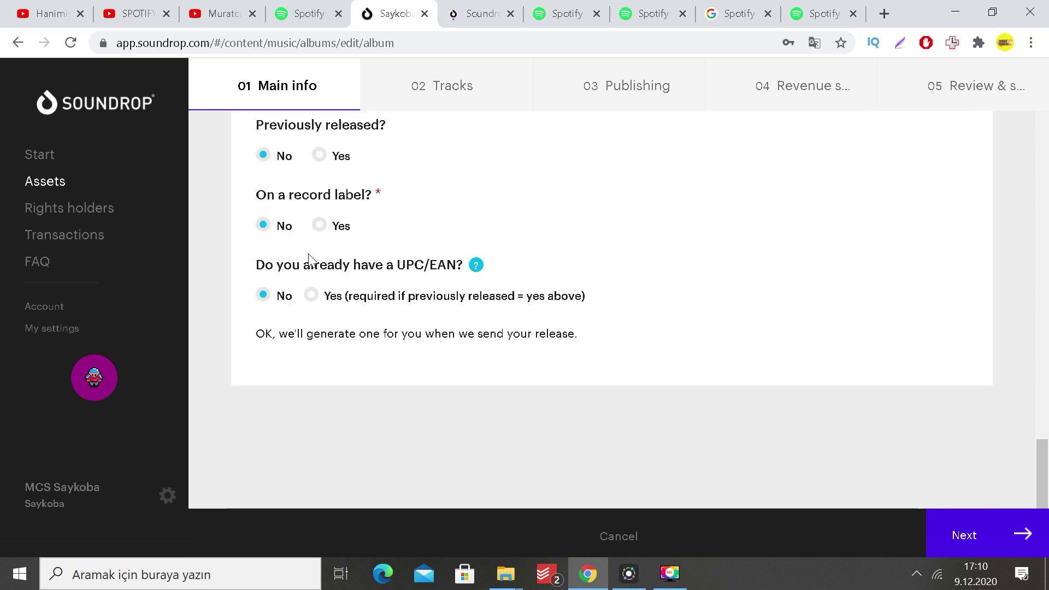
Step: Examine the UPC/EAN question and review the rest of the completed main info form
double_click(413, 266)
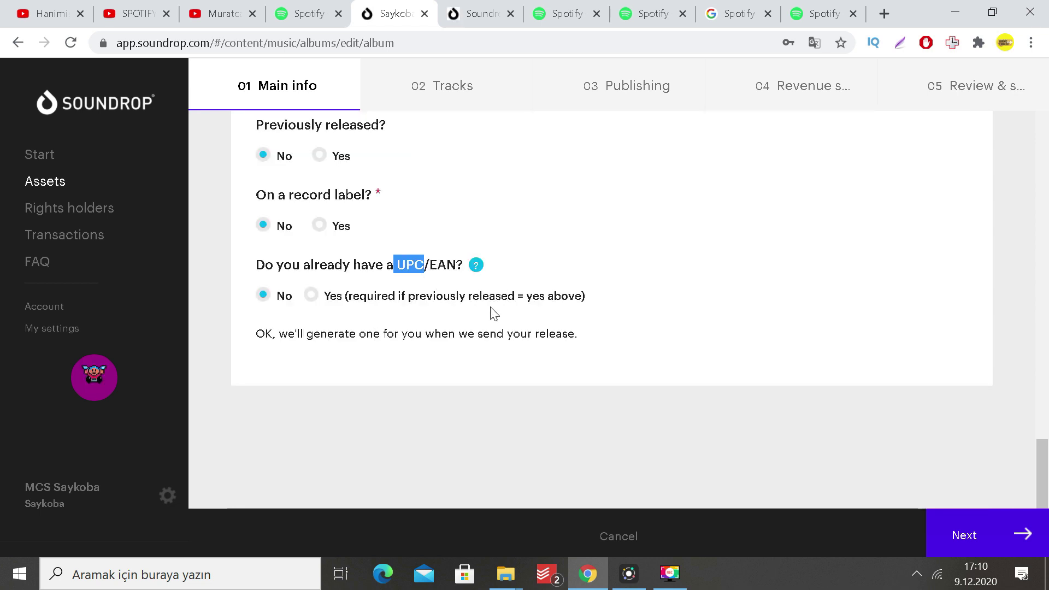
scroll(453, 312, up, 3)
scroll(452, 312, down, 3)
scroll(453, 311, up, 7)
scroll(440, 382, down, 4)
scroll(660, 221, down, 3)
click(690, 239)
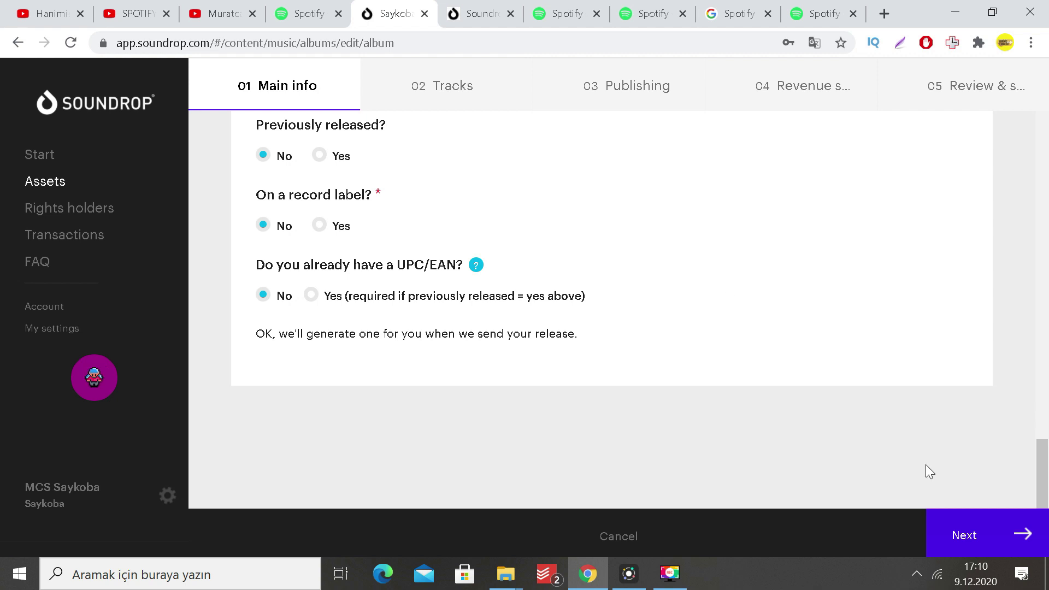
scroll(861, 396, up, 5)
scroll(861, 397, up, 5)
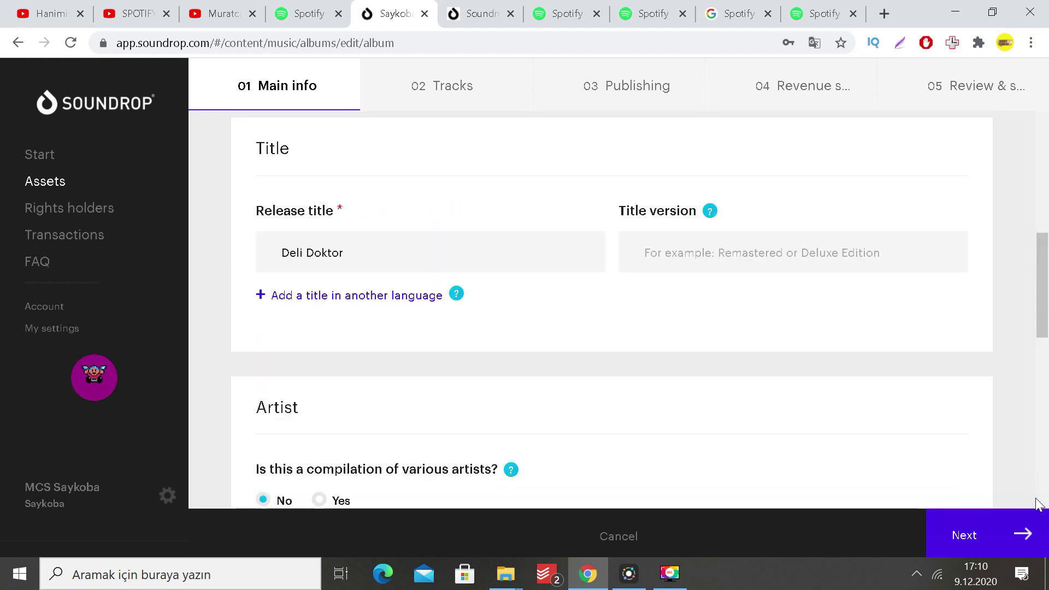
Step: Continue to the Tracks section and look through the existing tracks in the catalog without selecting one
click(972, 530)
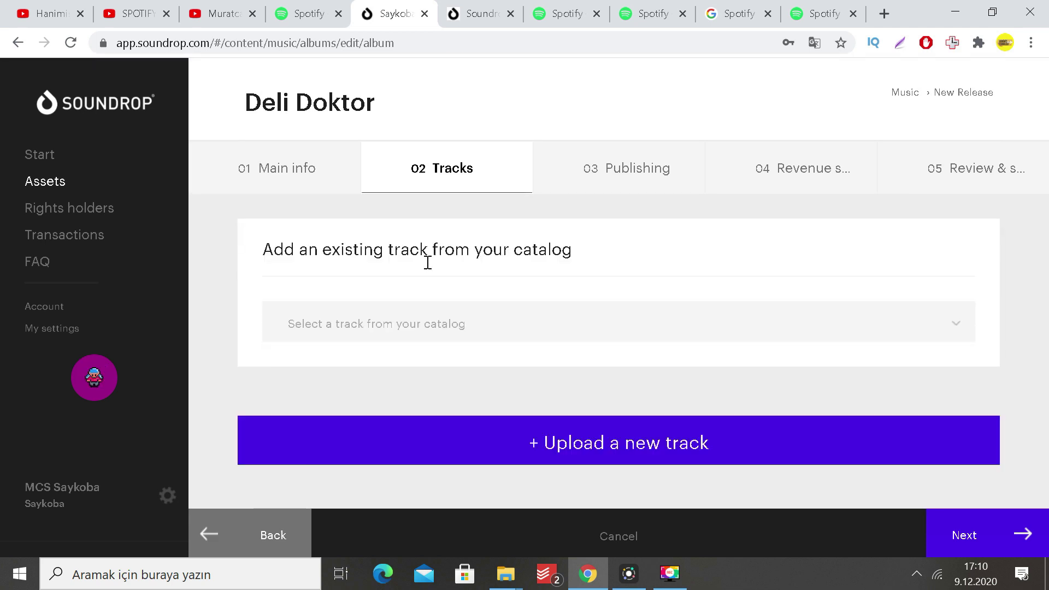
click(394, 324)
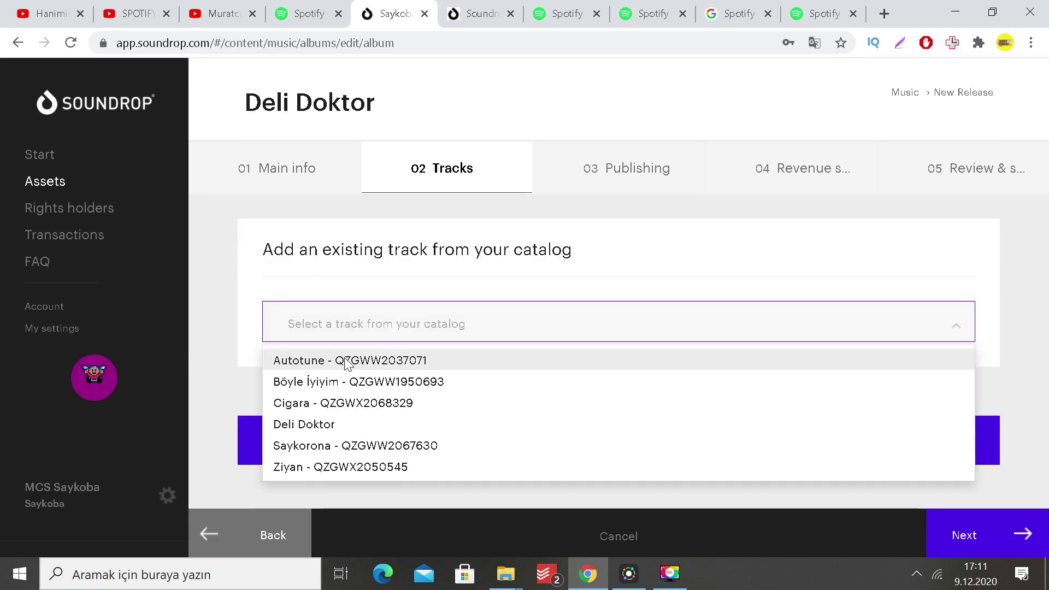
click(391, 247)
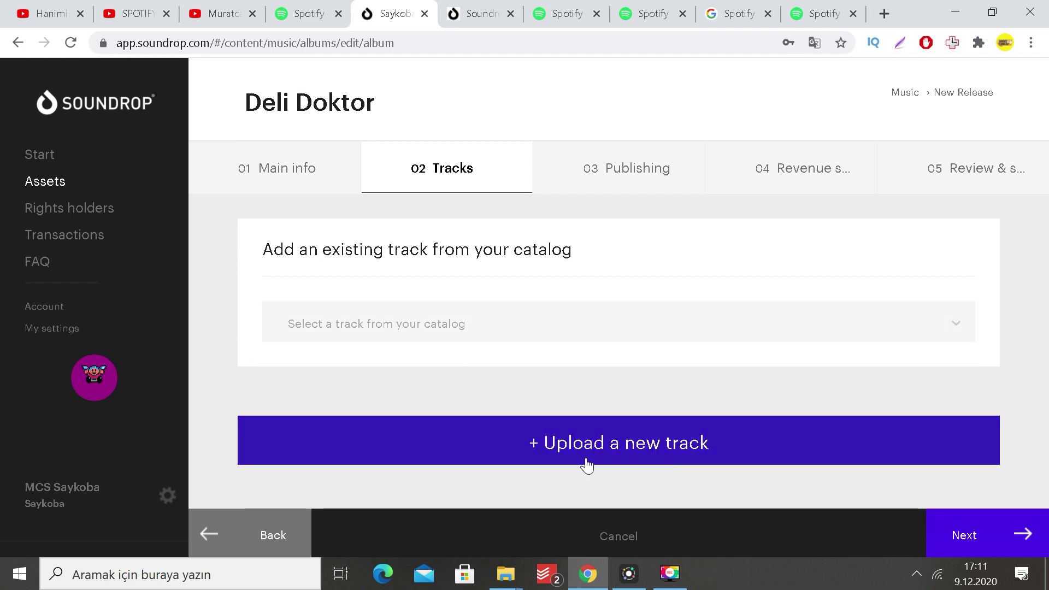
Step: Add a new track to the release and start uploading its audio file
click(505, 574)
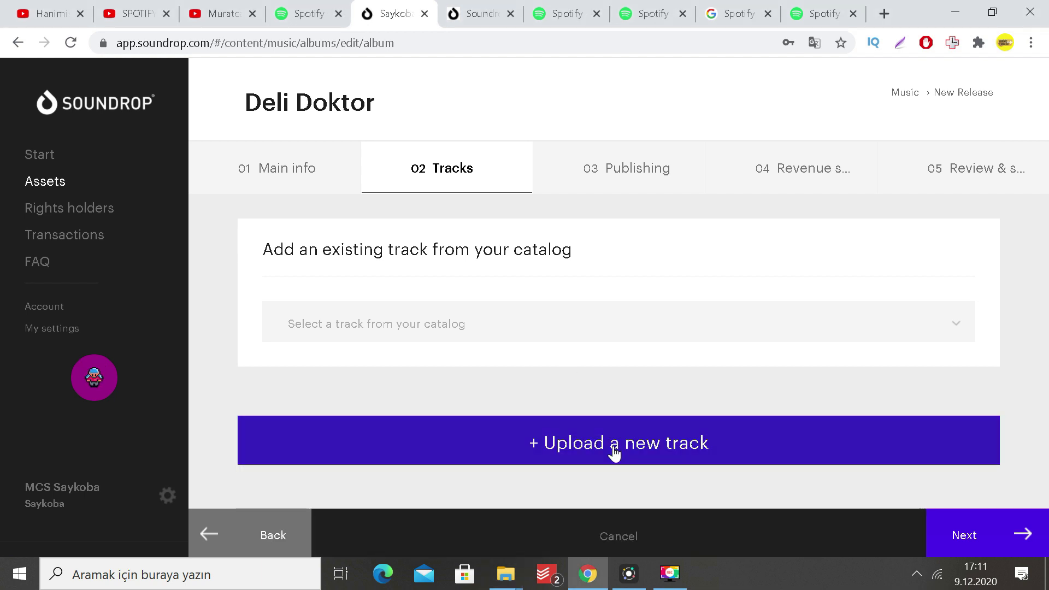
click(615, 453)
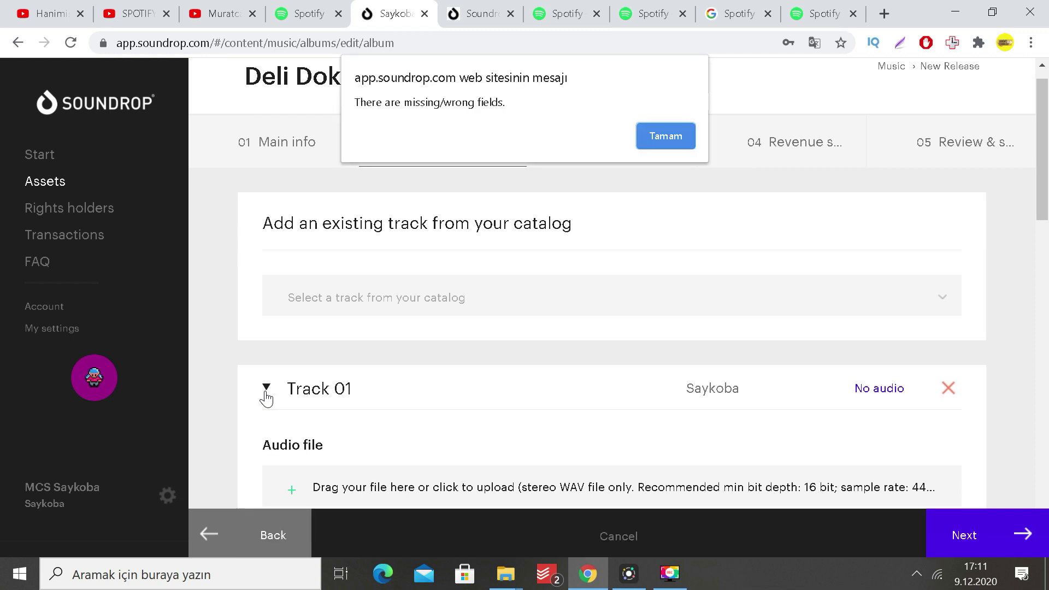
click(677, 124)
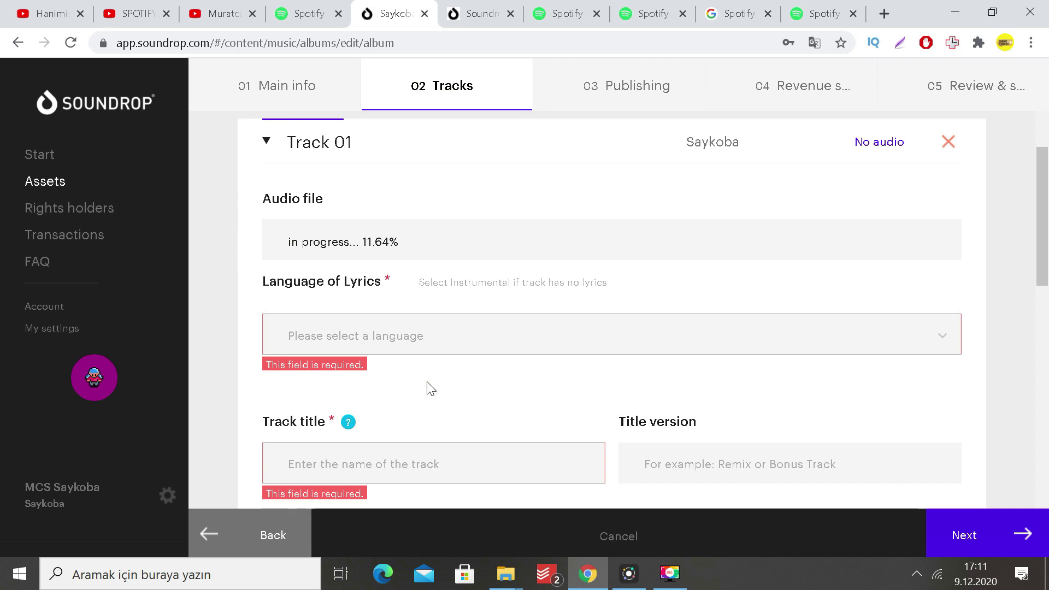
Step: Switch to Audacity, dismiss its welcome window and open the Deli Doktor audio from the Saykoba - Deli Doktor folder on the desktop
mouse_move(513, 568)
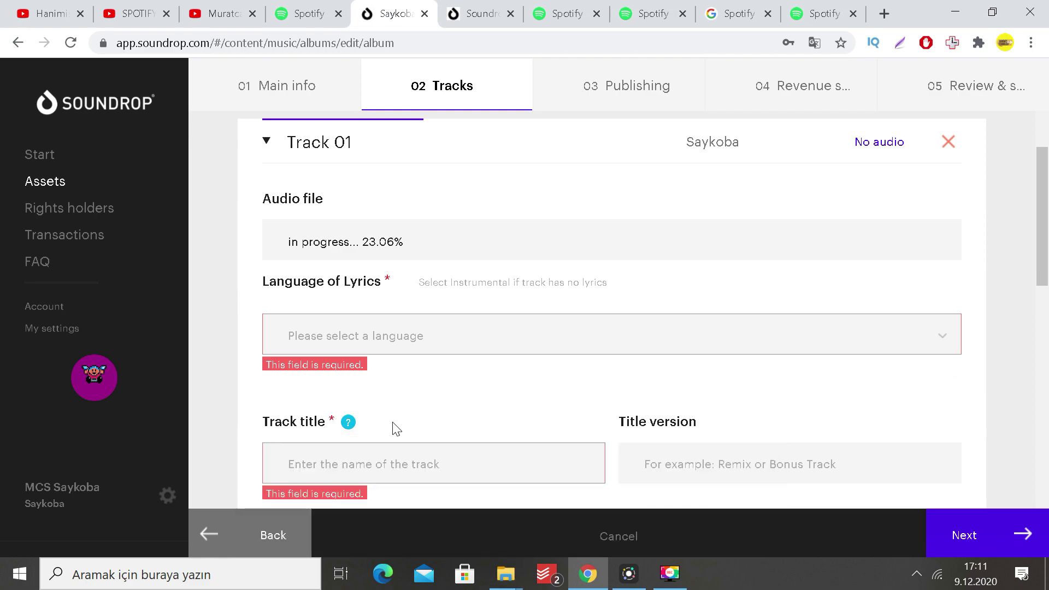
key(super+d)
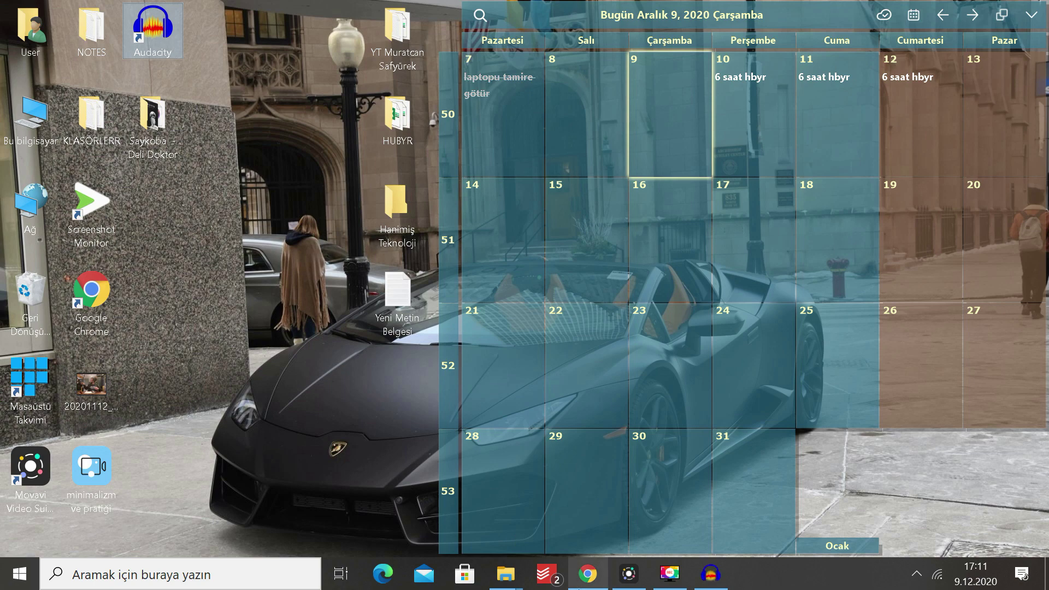
click(580, 584)
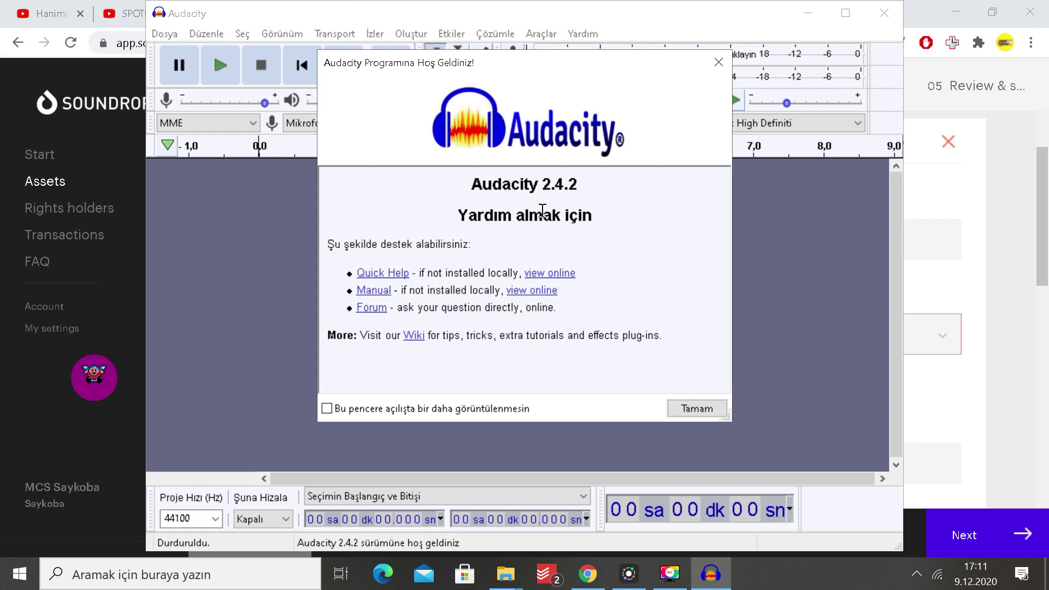
key(Escape)
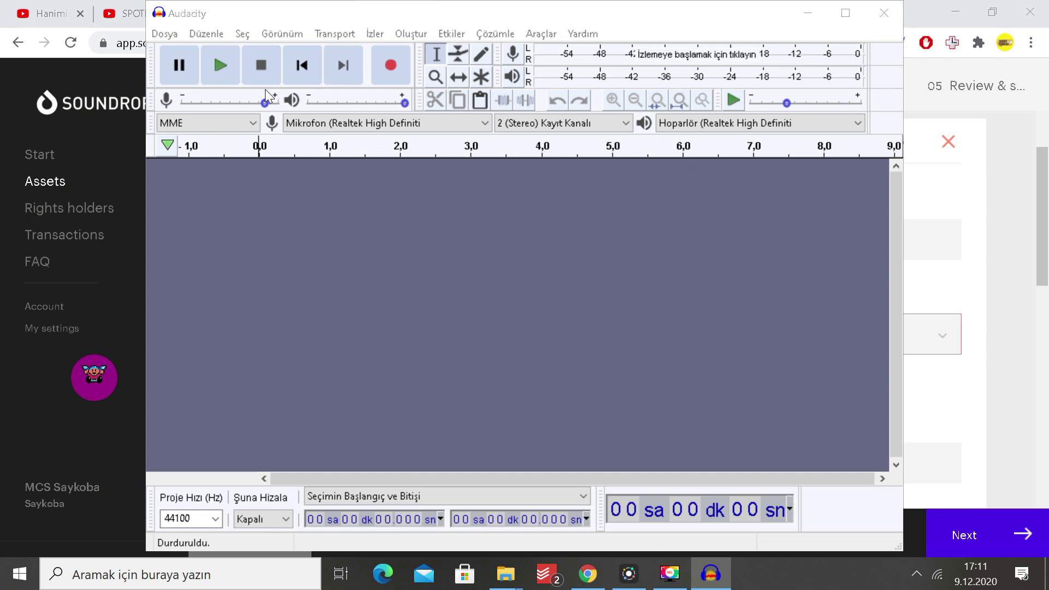
key(ctrl+o)
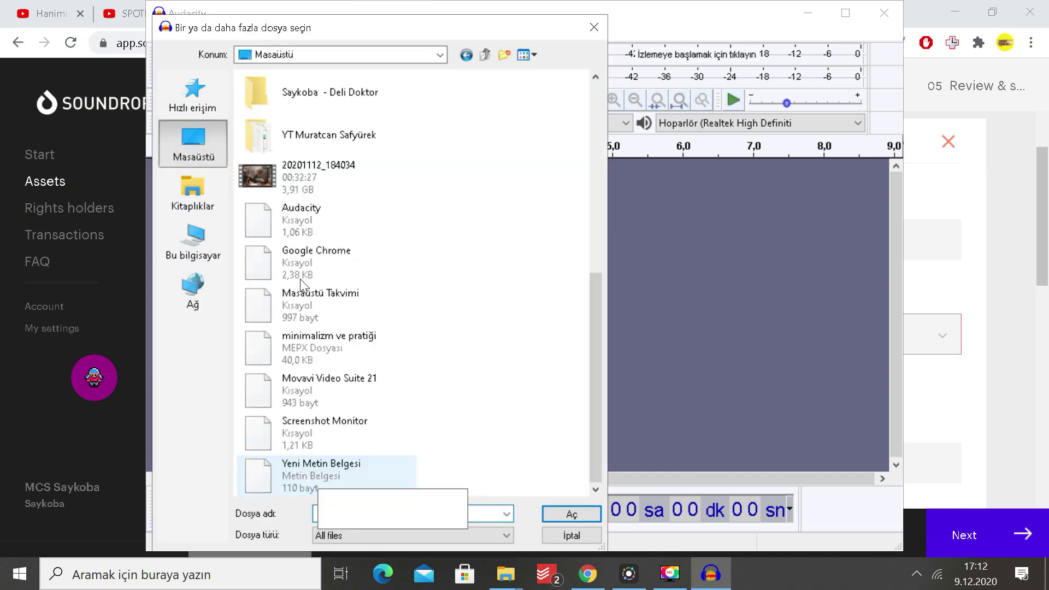
double_click(328, 94)
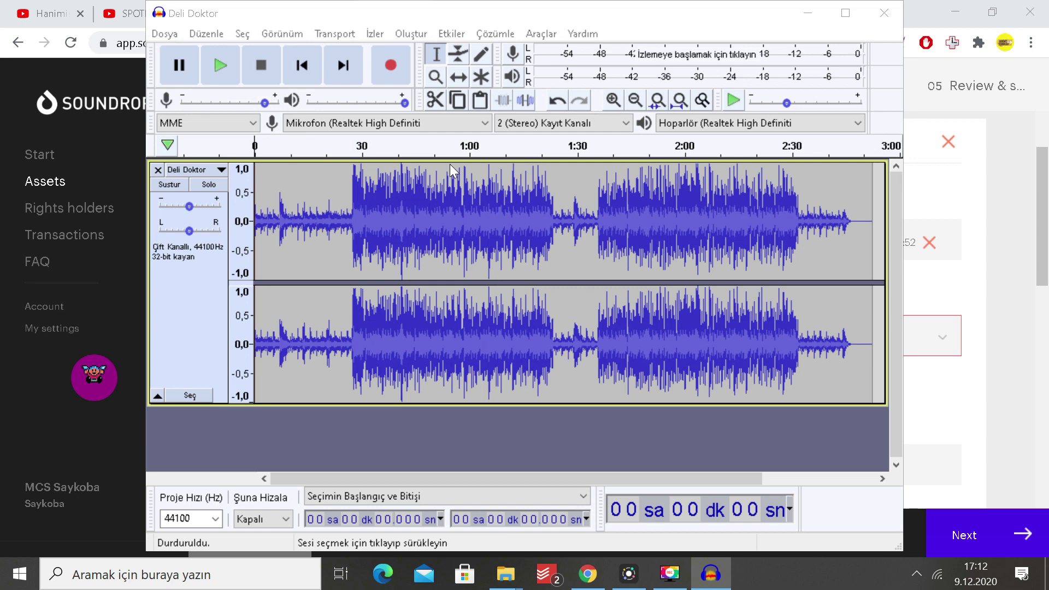
Step: Try placeholder text in the artist, track number and comments metadata tags, then cancel the tag editor
text(sad)
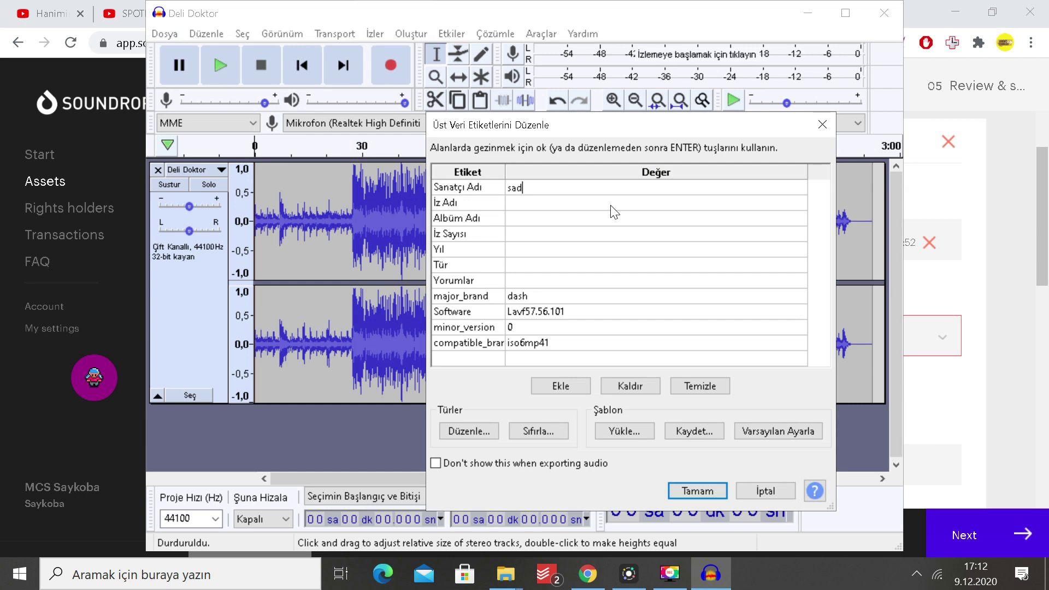
text(asd)
click(595, 234)
text(asd)
double_click(598, 235)
text(d)
click(623, 281)
text(asdasd)
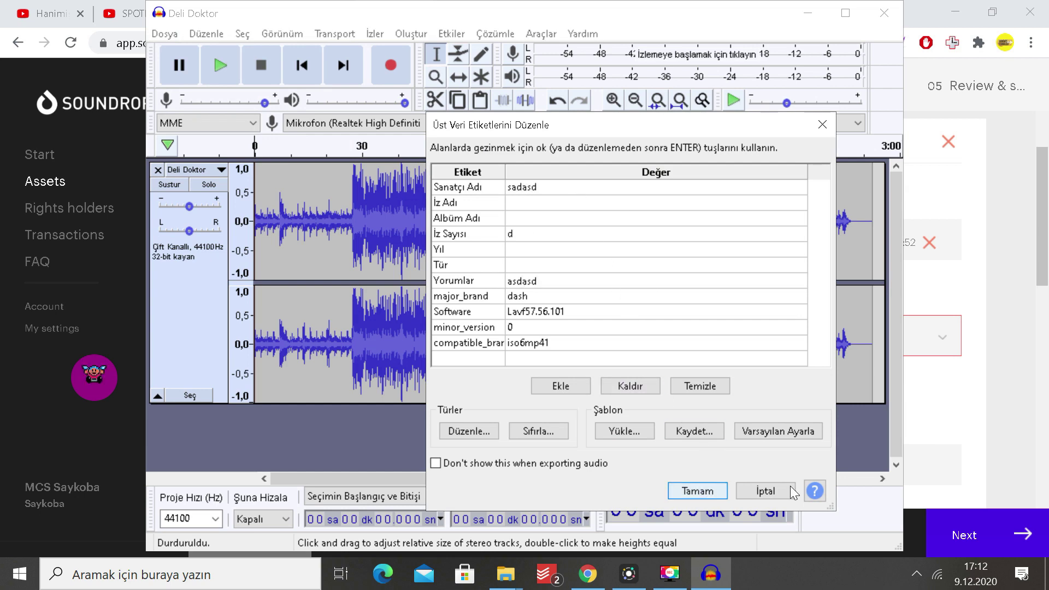
key(BackSpace)
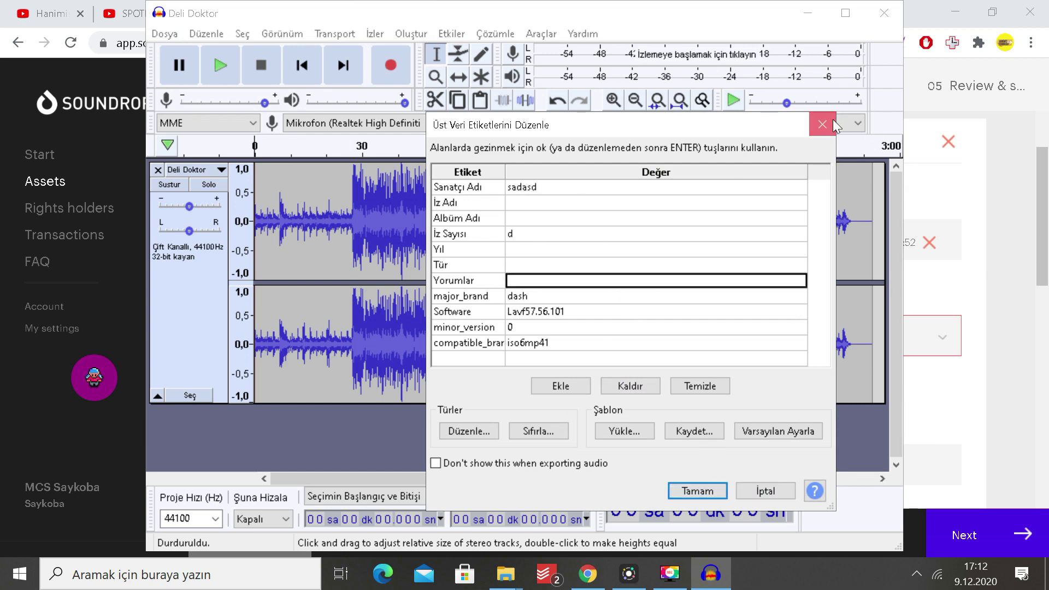
click(833, 123)
Step: Close Audacity without saving the project and, back in Soundrop, set the track's lyrics language to Turkish
click(894, 17)
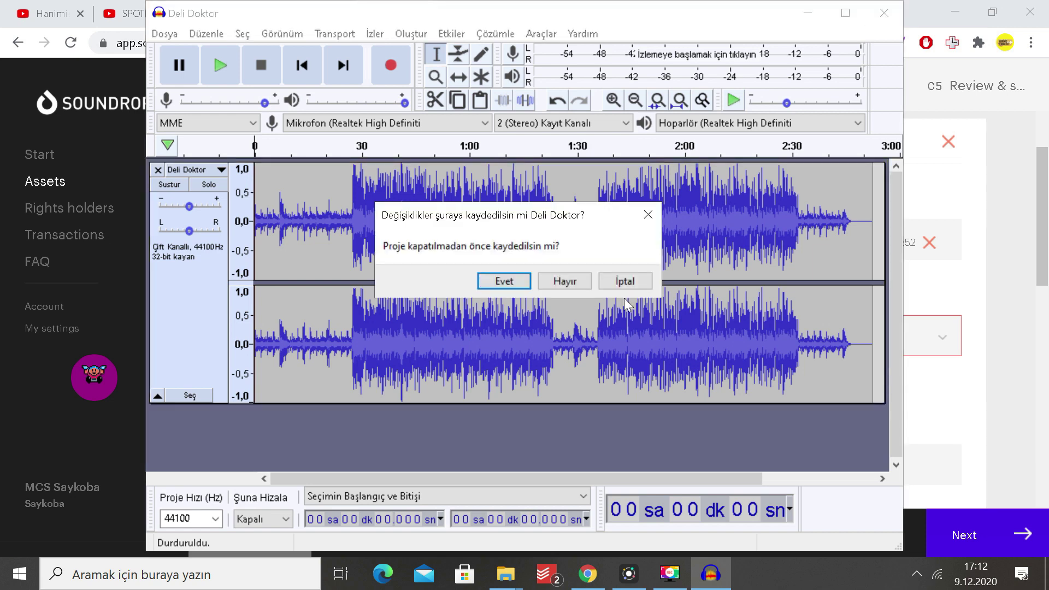
click(569, 282)
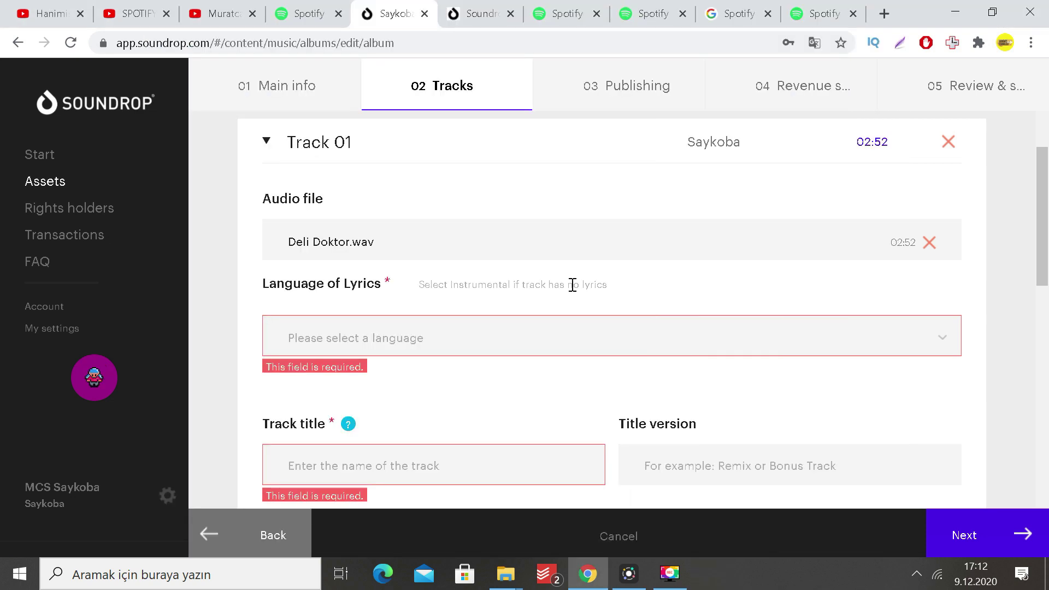
click(470, 336)
click(262, 306)
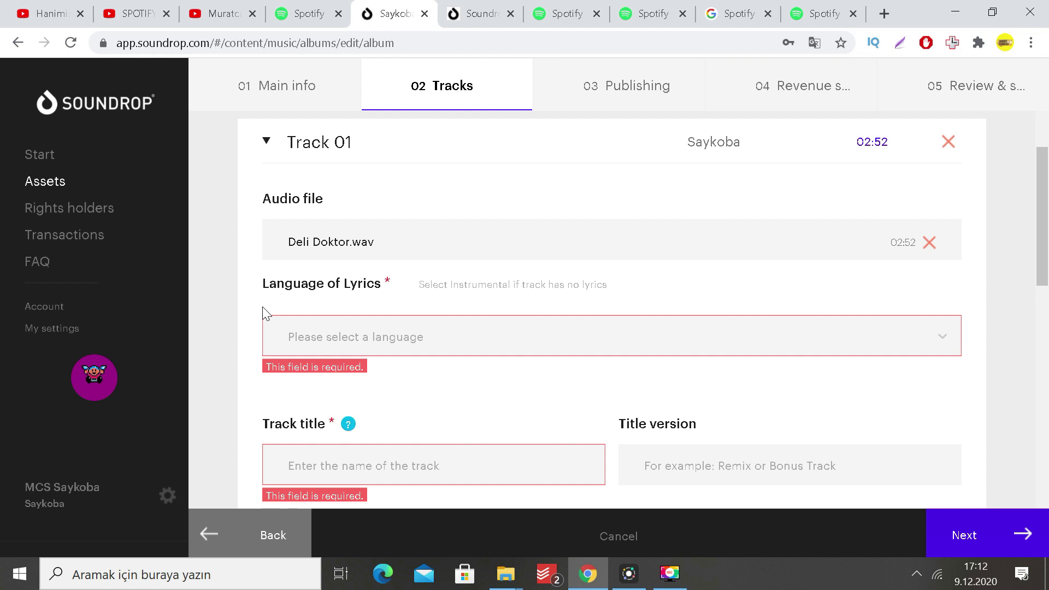
click(360, 330)
text(turki)
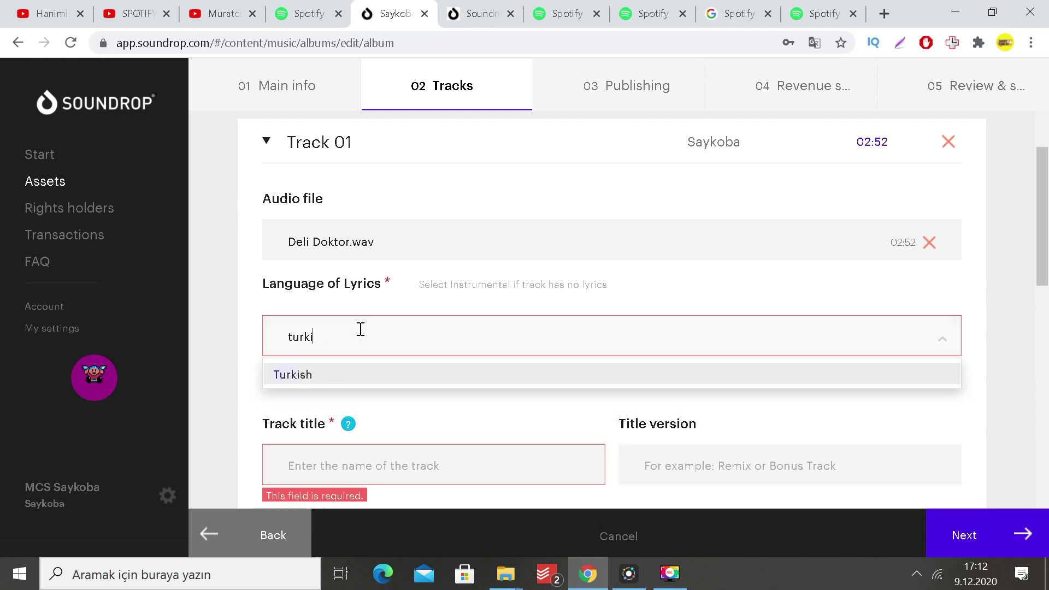
click(371, 379)
Step: Enter Deli Doktor as the track title
scroll(392, 374, down, 5)
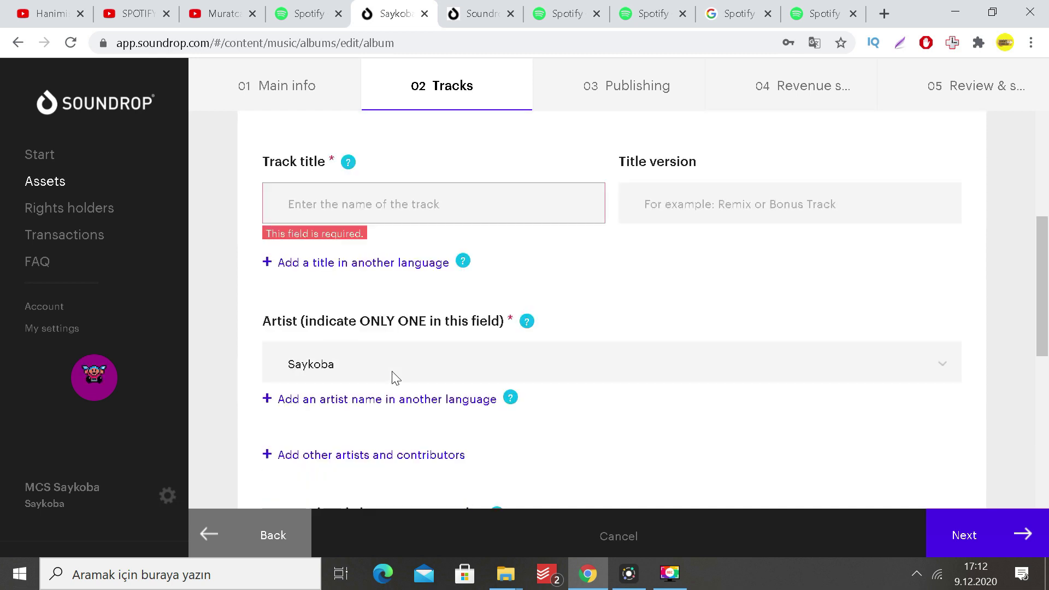
click(377, 211)
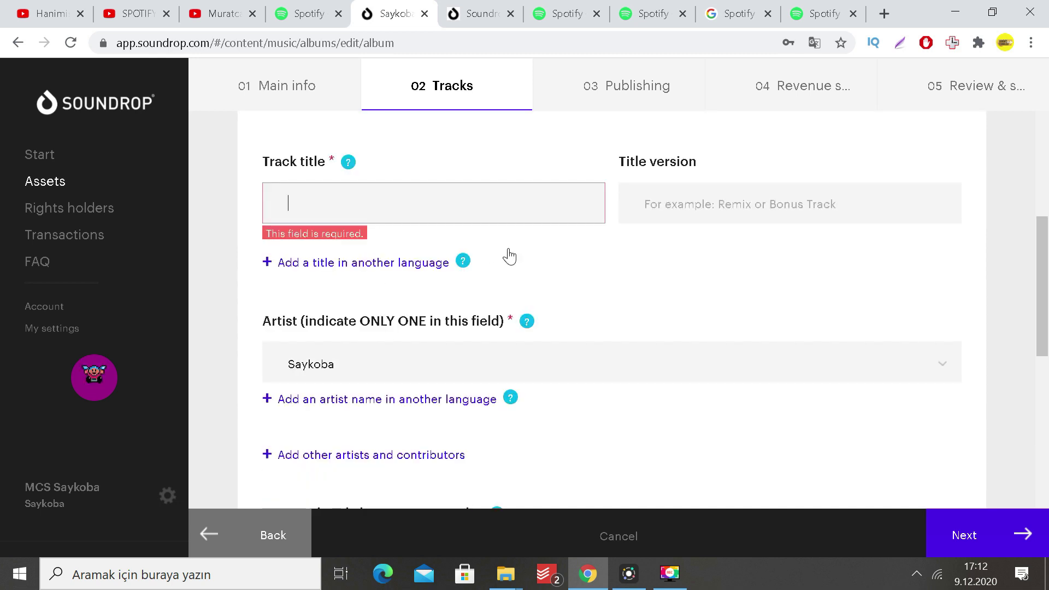
text(Deli Doktor)
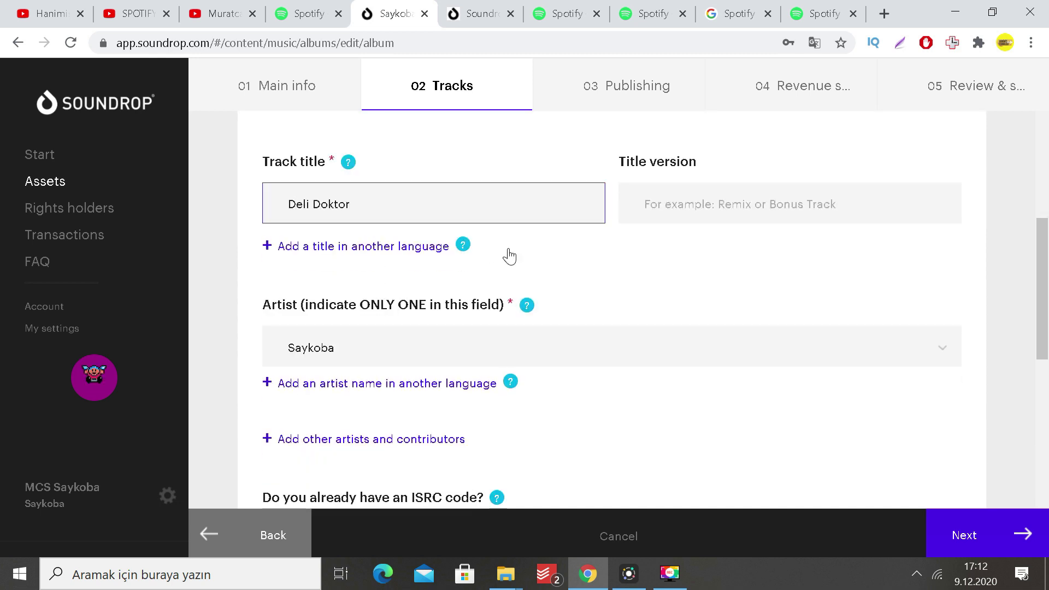
Step: Review the track form from the audio file, language, title and artist down to the ISRC, explicit lyrics and song type options
scroll(506, 253, up, 5)
scroll(312, 157, up, 2)
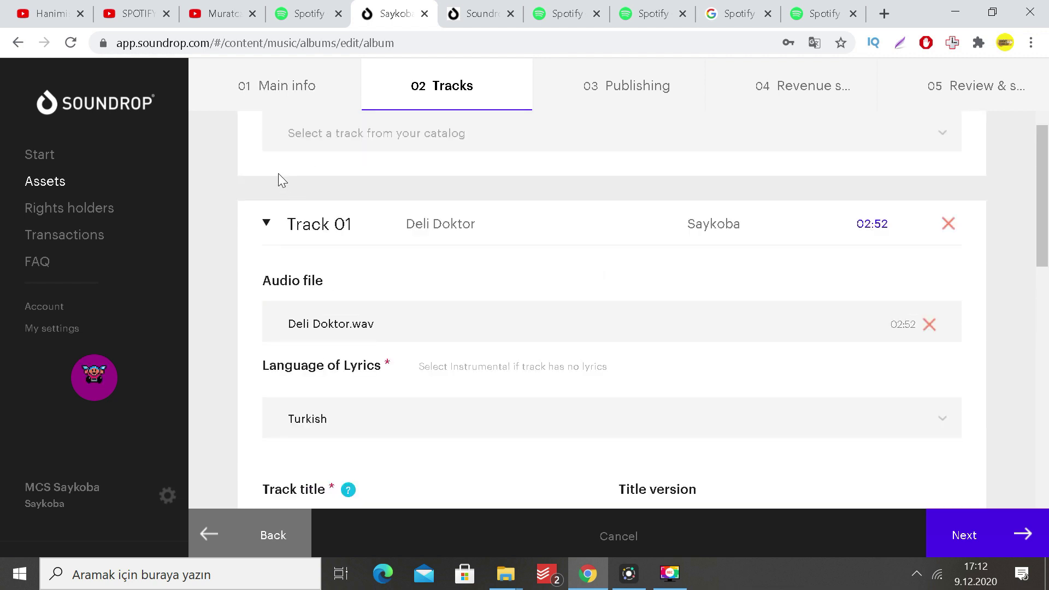
scroll(366, 417, down, 2)
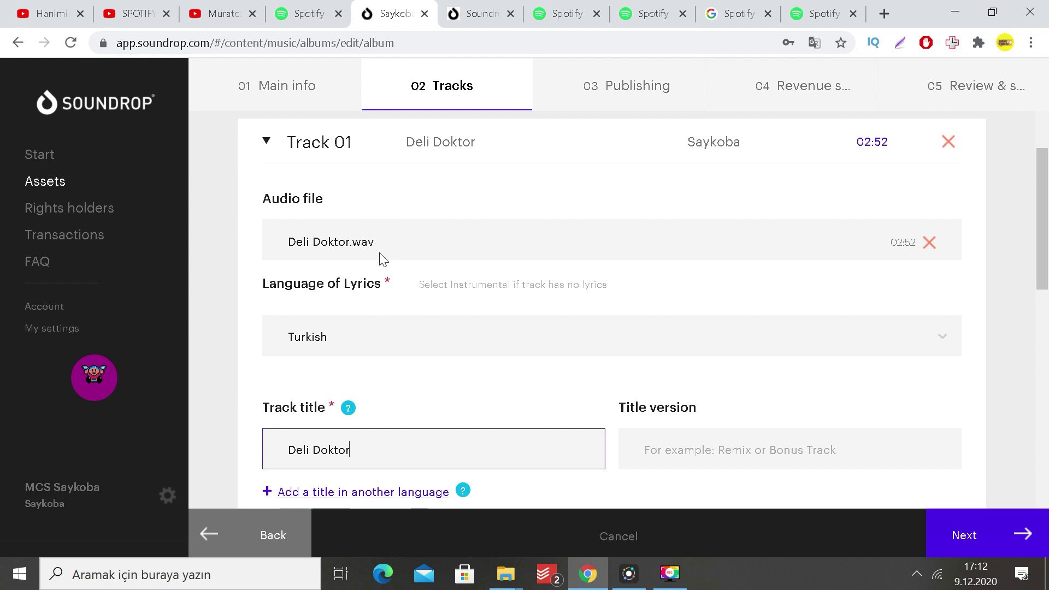
scroll(436, 386, down, 5)
scroll(434, 492, down, 12)
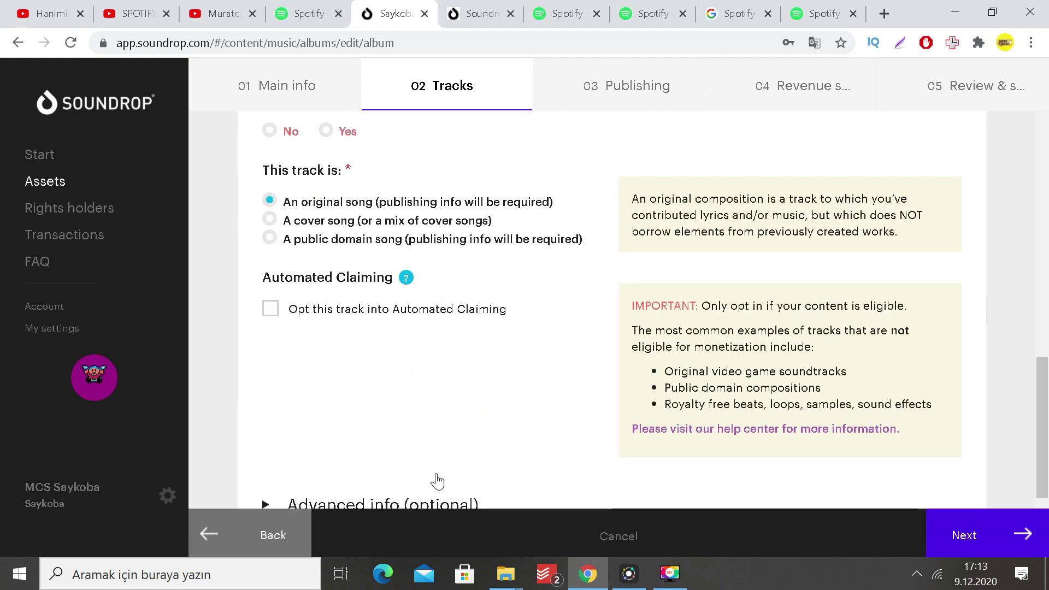
scroll(449, 451, up, 6)
scroll(449, 451, up, 15)
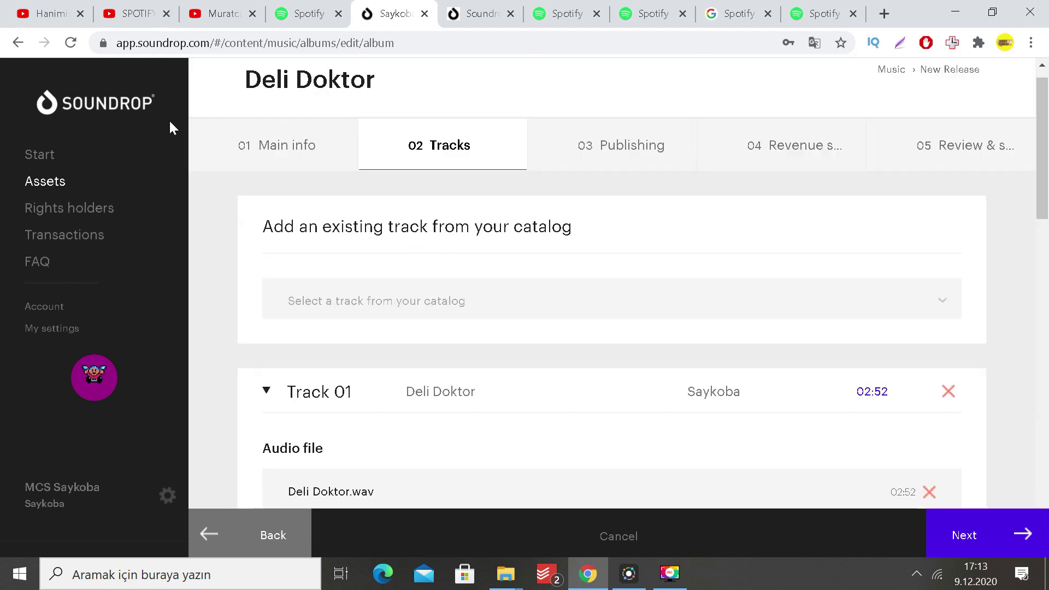
scroll(462, 417, down, 5)
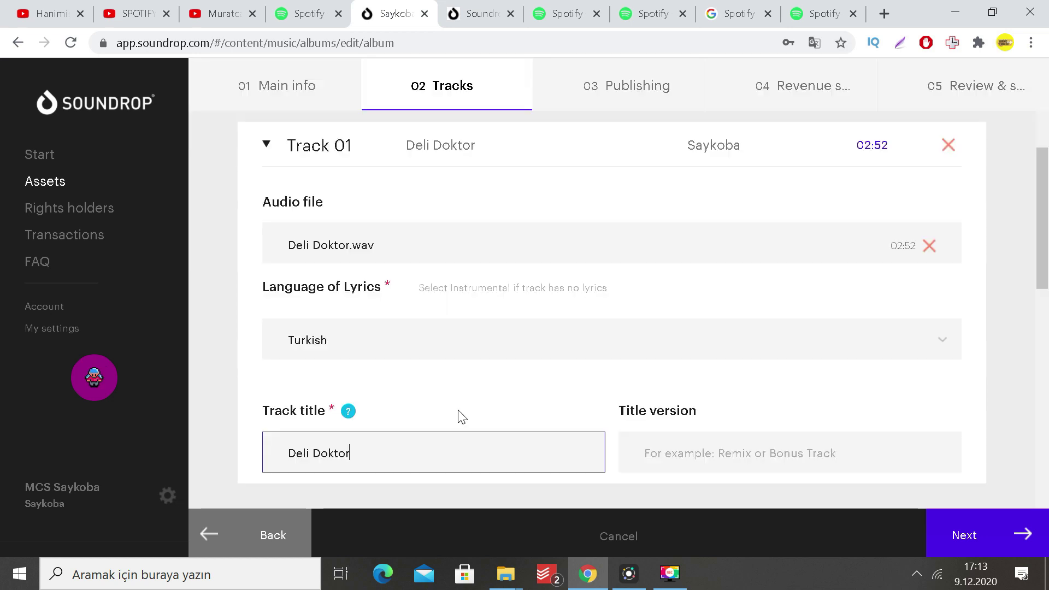
scroll(533, 298, down, 2)
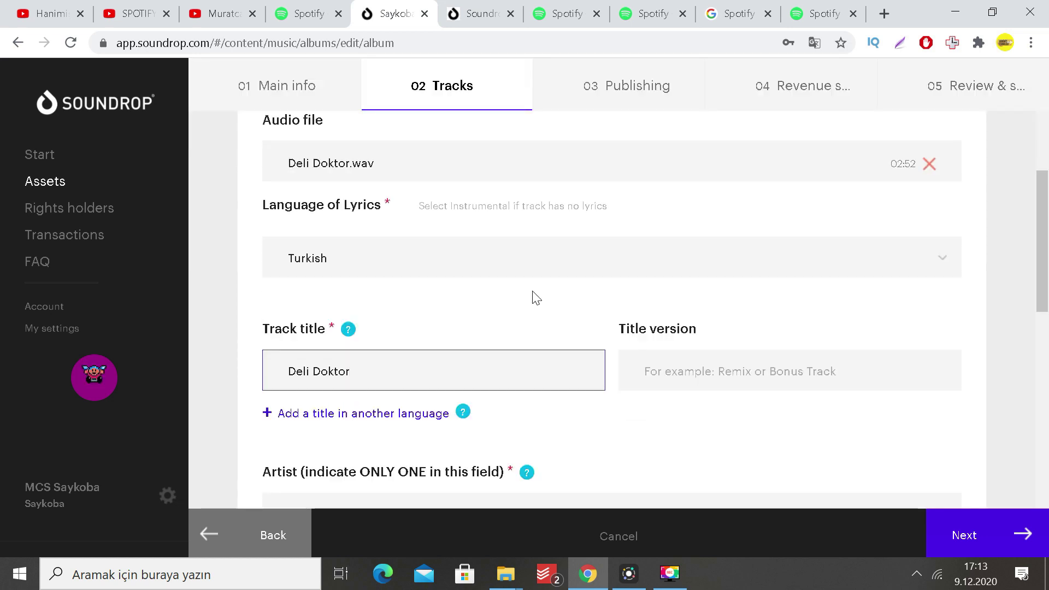
scroll(412, 309, down, 2)
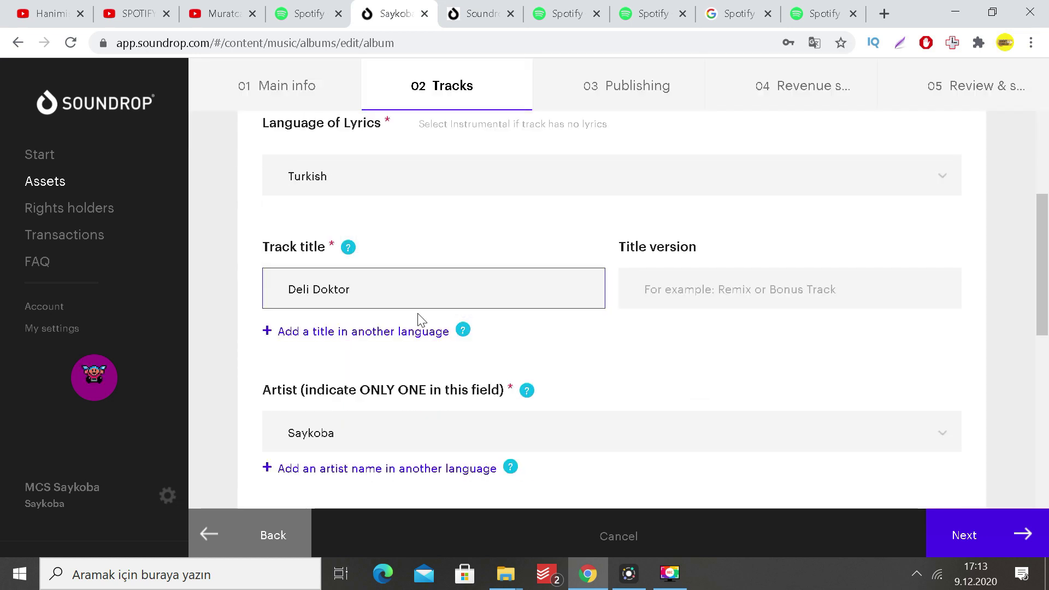
scroll(442, 351, down, 4)
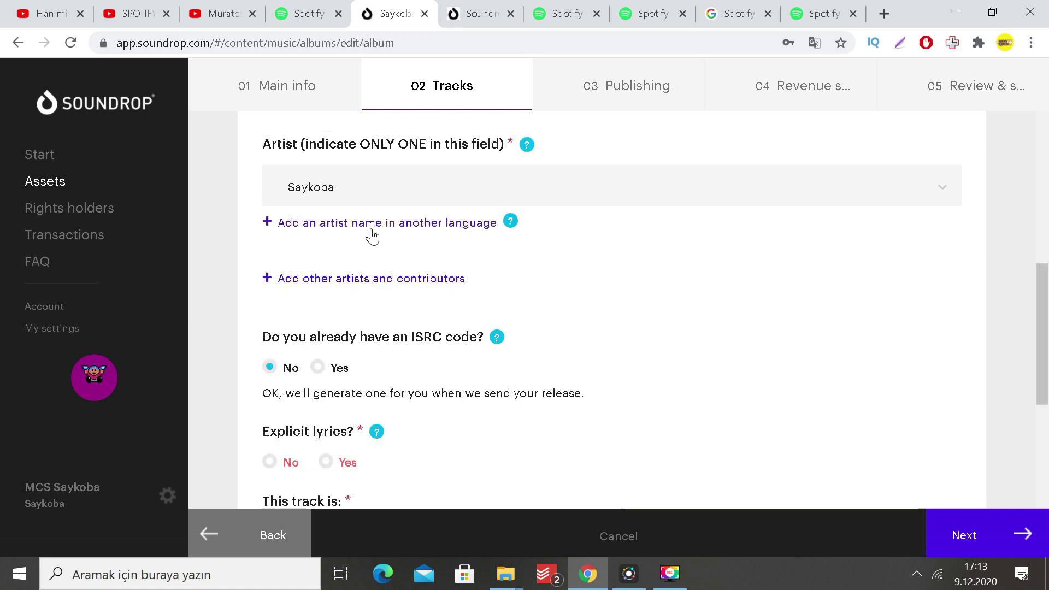
scroll(383, 270, down, 3)
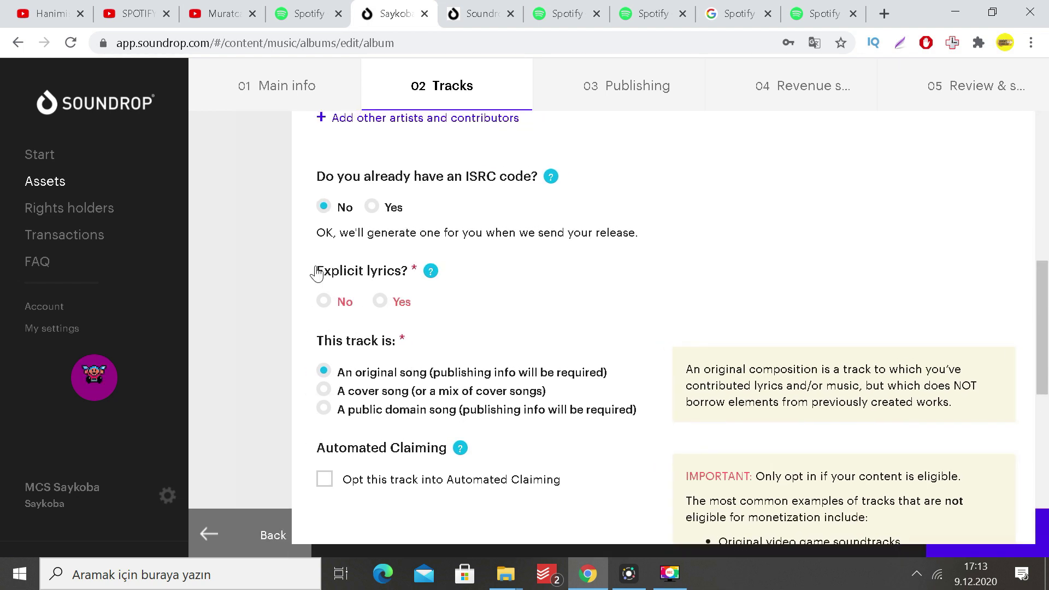
Step: Answer the explicit lyrics question for the track with No
scroll(341, 322, up, 3)
scroll(340, 364, down, 1)
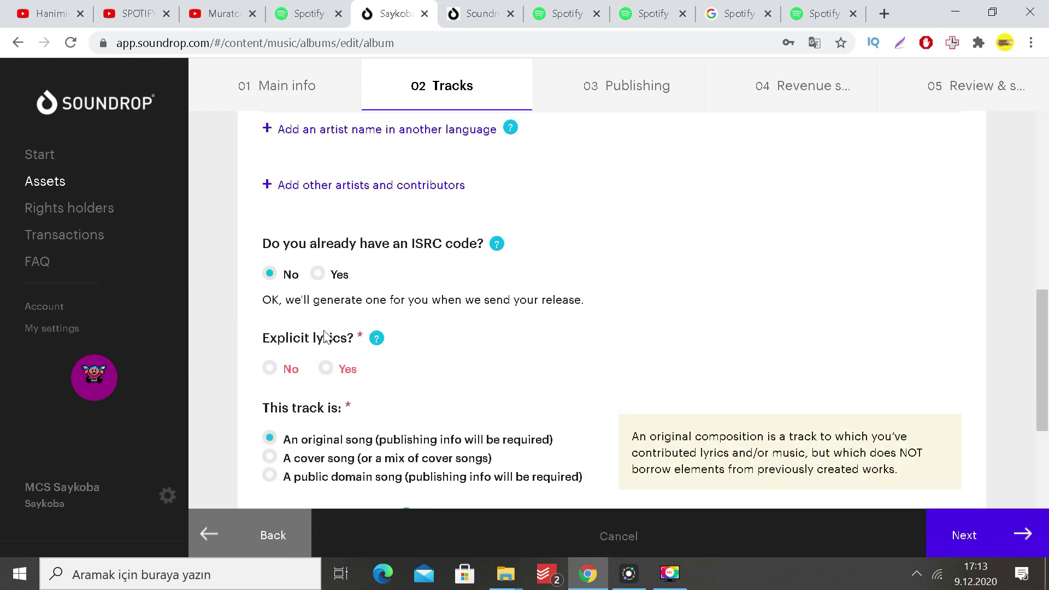
click(326, 368)
click(286, 373)
Step: View the saykoba - cigara cover in the Saykoba - Deli Doktor folder for its explicit content label, and return to Soundrop
mouse_move(505, 574)
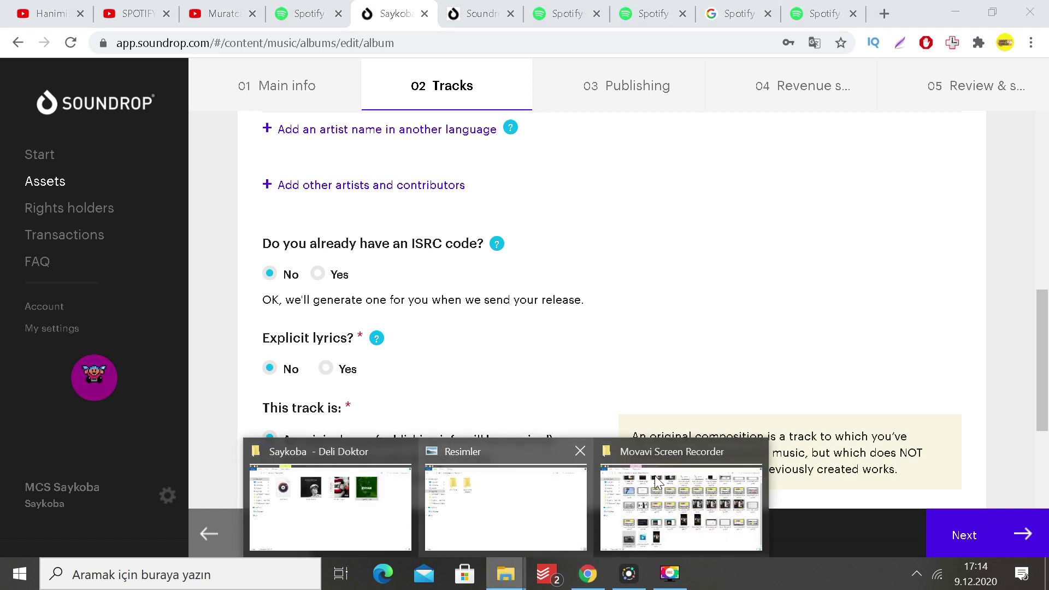
click(329, 506)
right_click(623, 294)
mouse_move(650, 305)
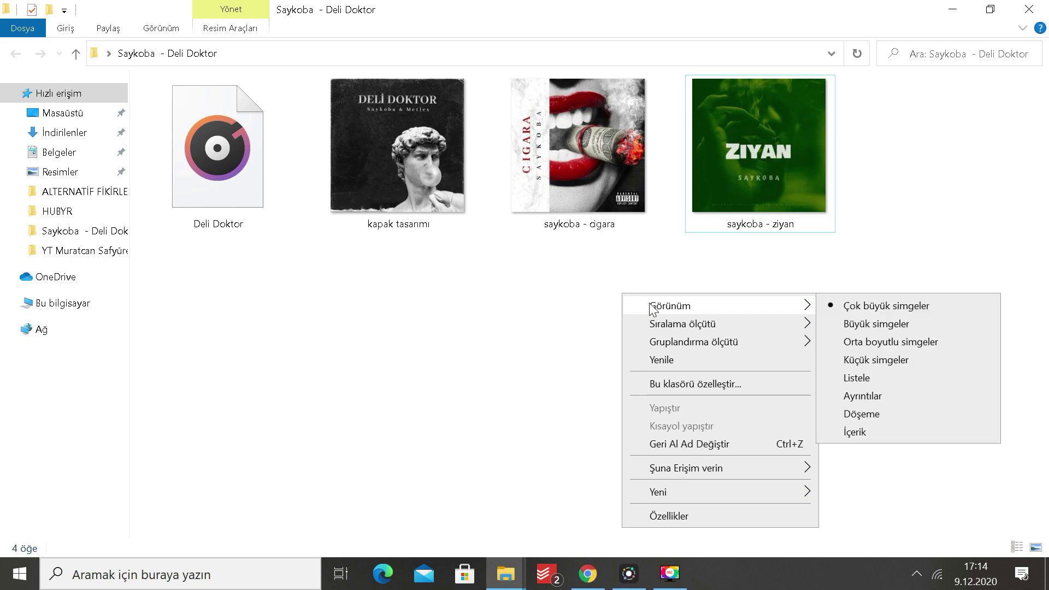
click(831, 309)
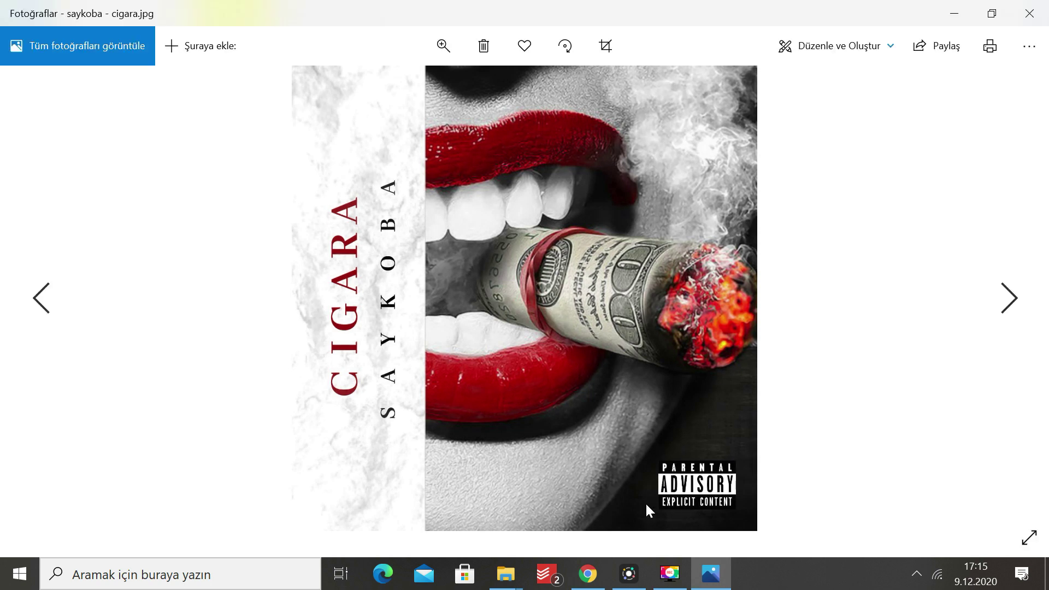
click(599, 581)
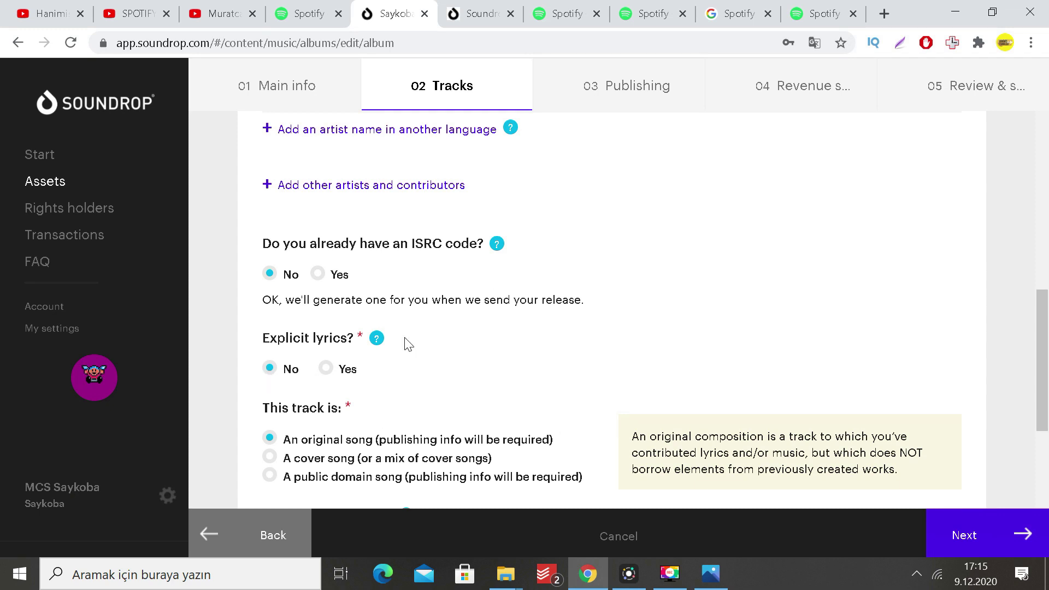
Step: Try the Yes answer for explicit lyrics and set it back to No
scroll(406, 344, down, 2)
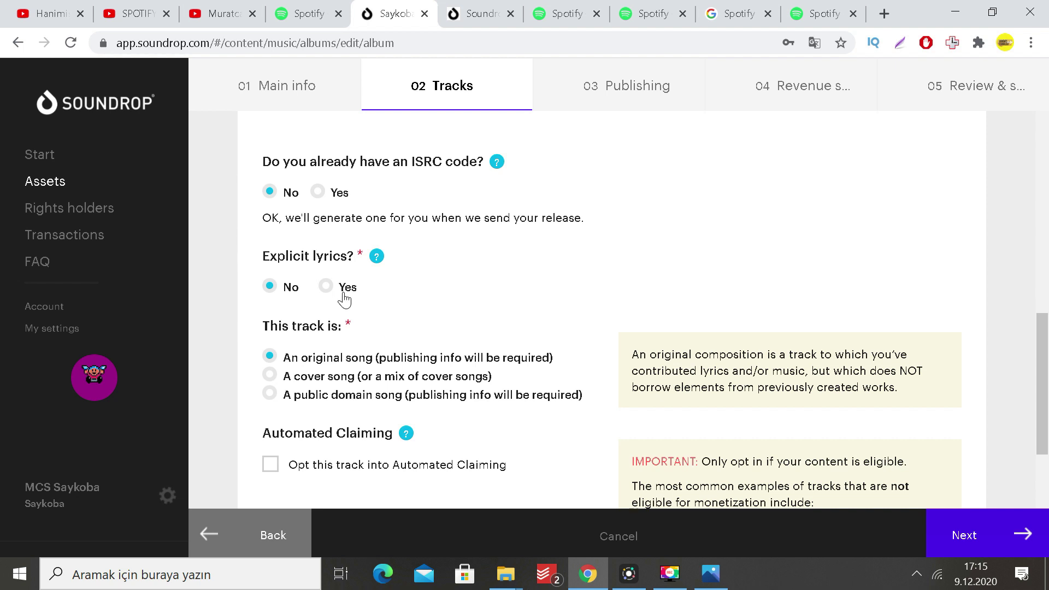
click(325, 287)
click(270, 286)
scroll(278, 306, down, 2)
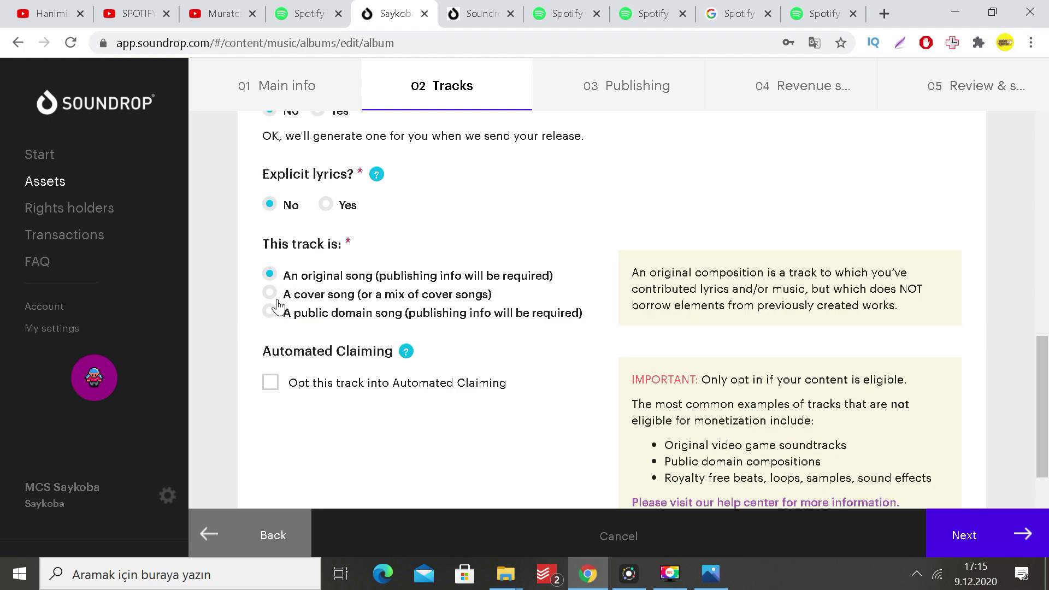
Step: Try the public domain and cover song types for the track, and set it back to an original song
click(324, 206)
click(313, 299)
click(274, 311)
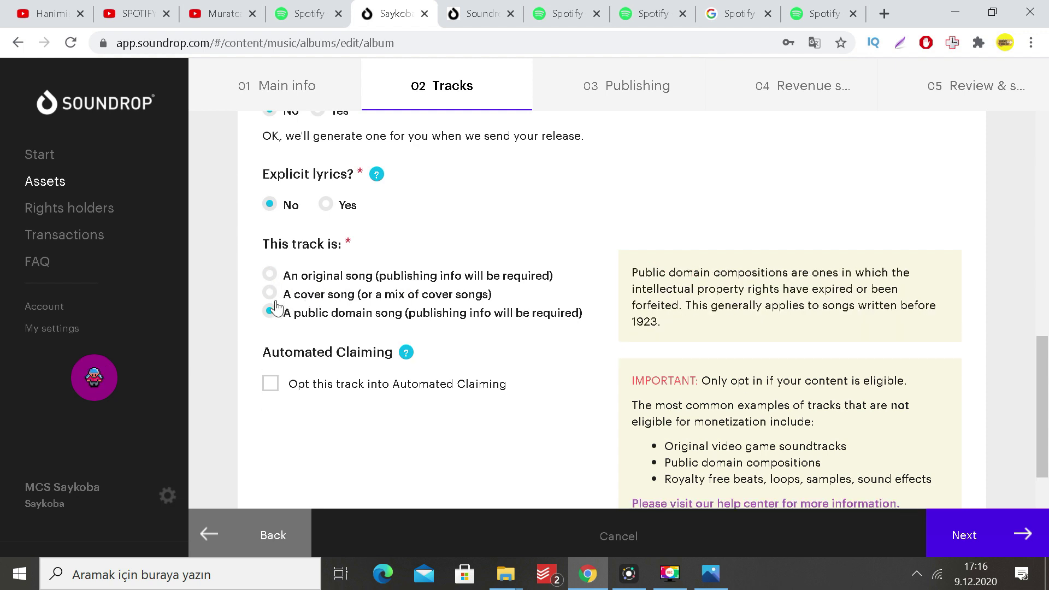
click(276, 306)
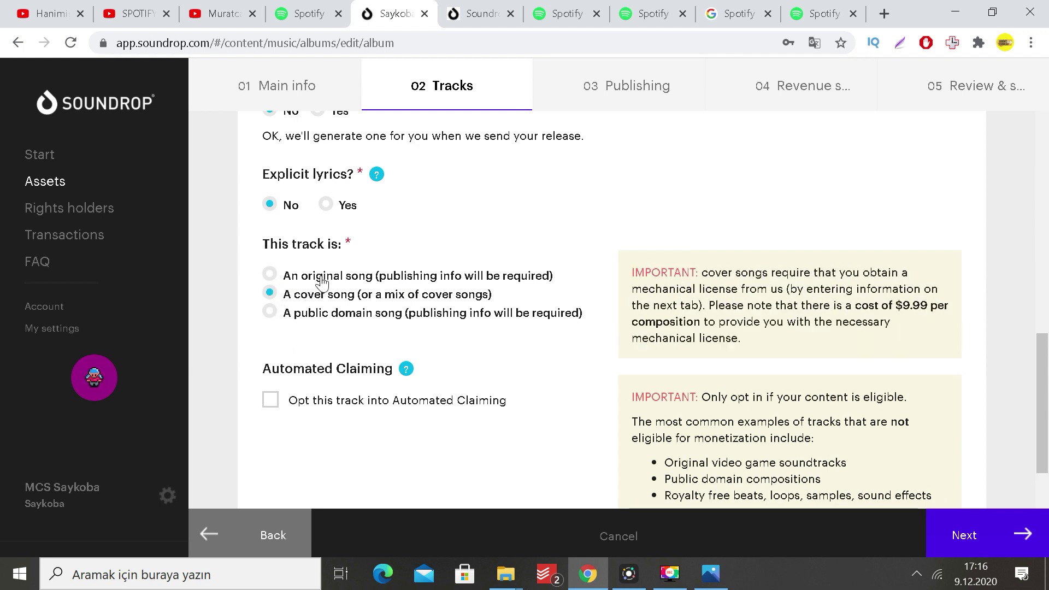
click(285, 277)
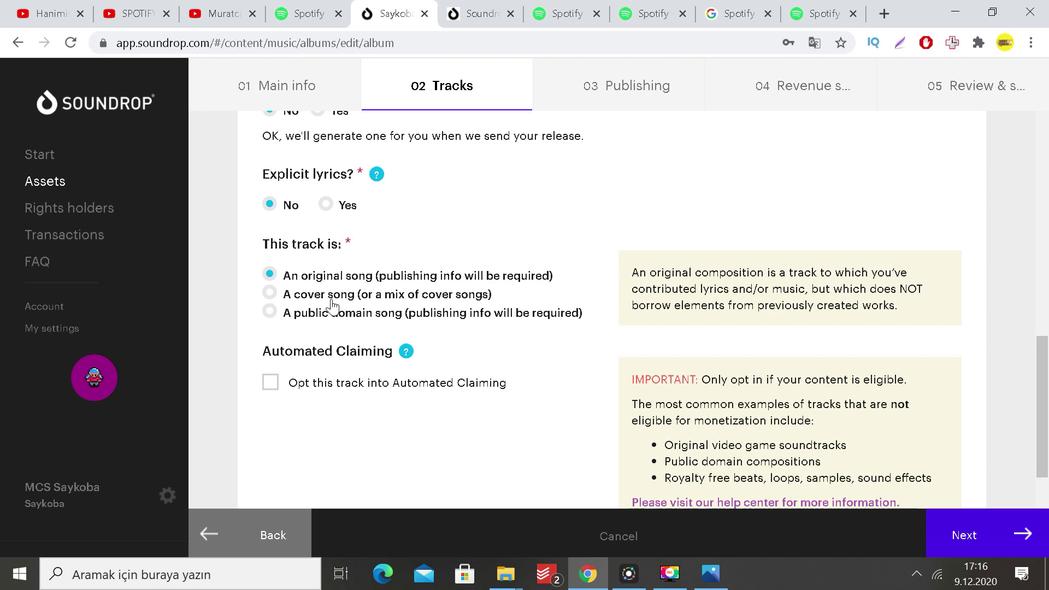
Step: Read the Automated Claiming explanation and opt the track into Automated Claiming
scroll(316, 397, down, 1)
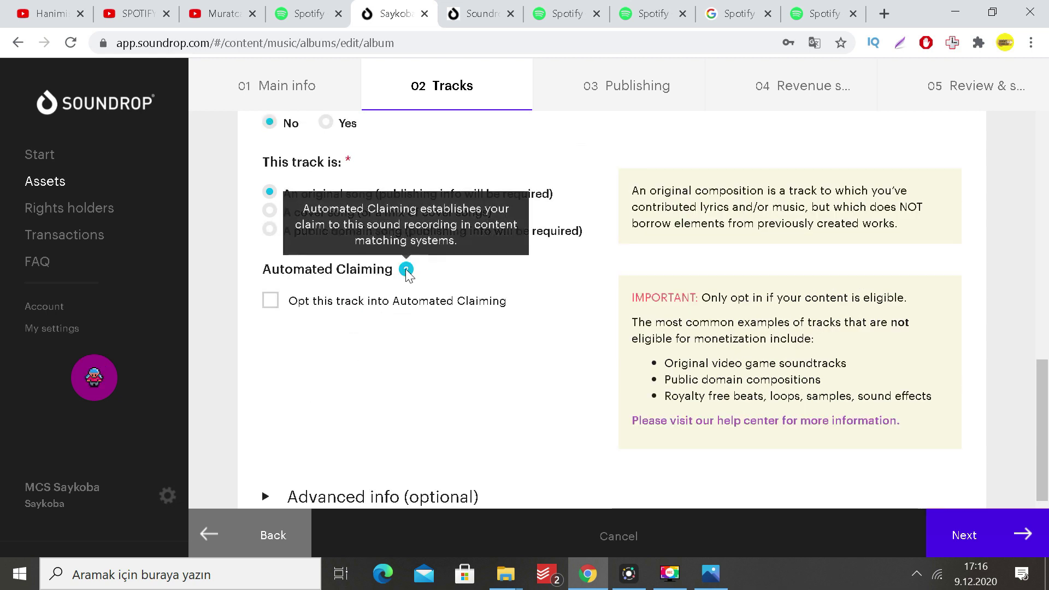
click(268, 302)
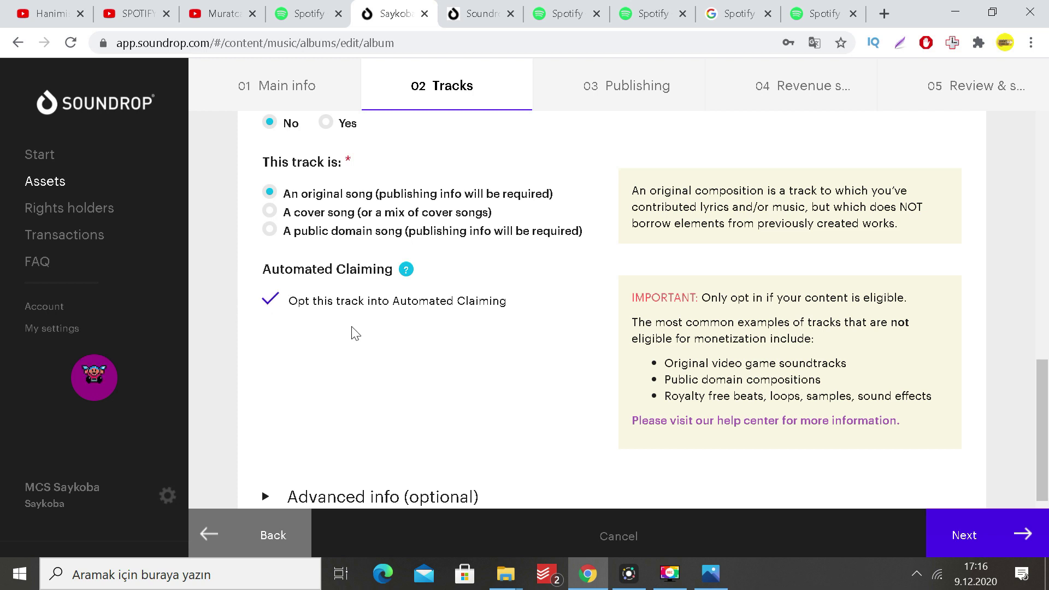
scroll(355, 333, down, 3)
scroll(356, 333, up, 5)
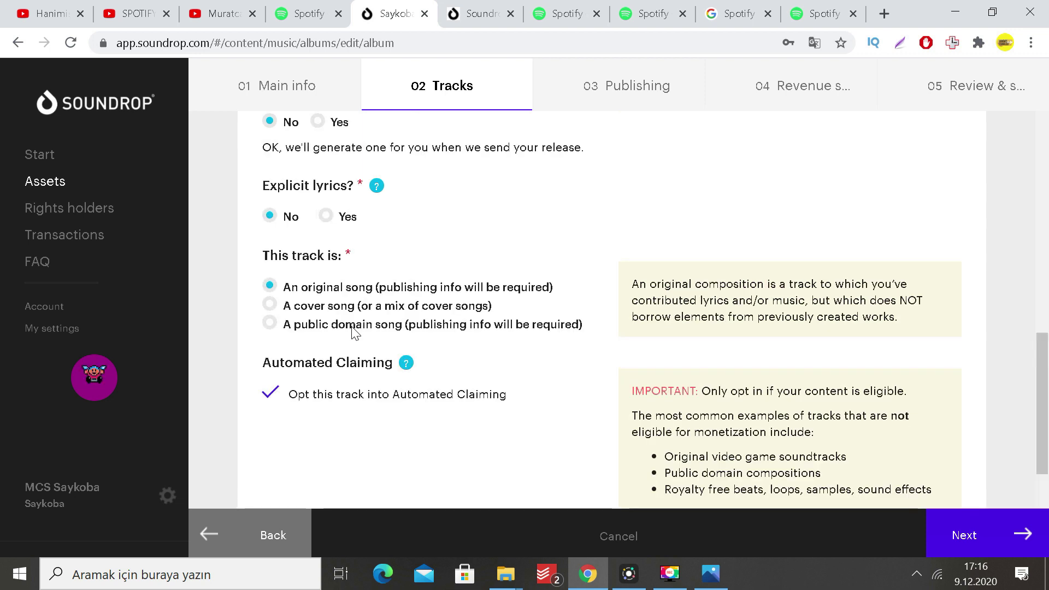
scroll(356, 334, down, 3)
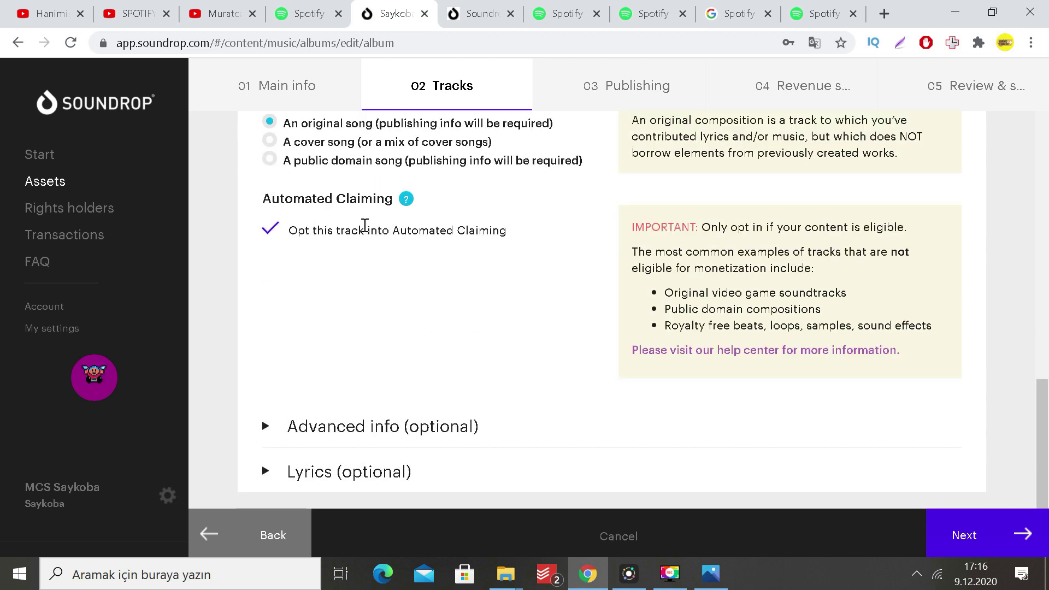
scroll(470, 380, down, 2)
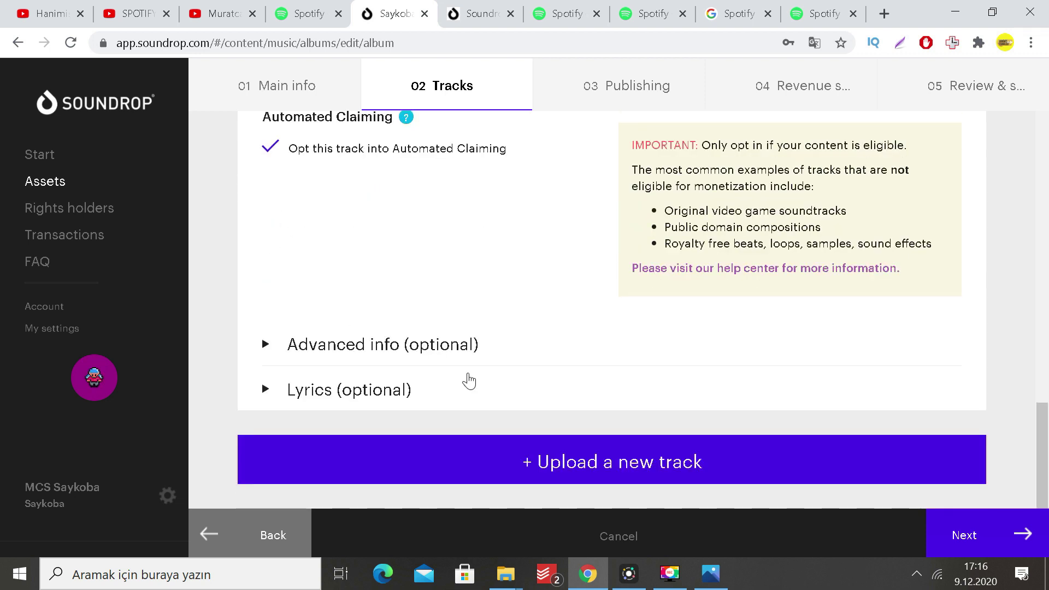
Step: Expand the optional advanced info, look over its genre, copyright and song clip start time fields, and collapse it
click(268, 345)
scroll(454, 375, down, 4)
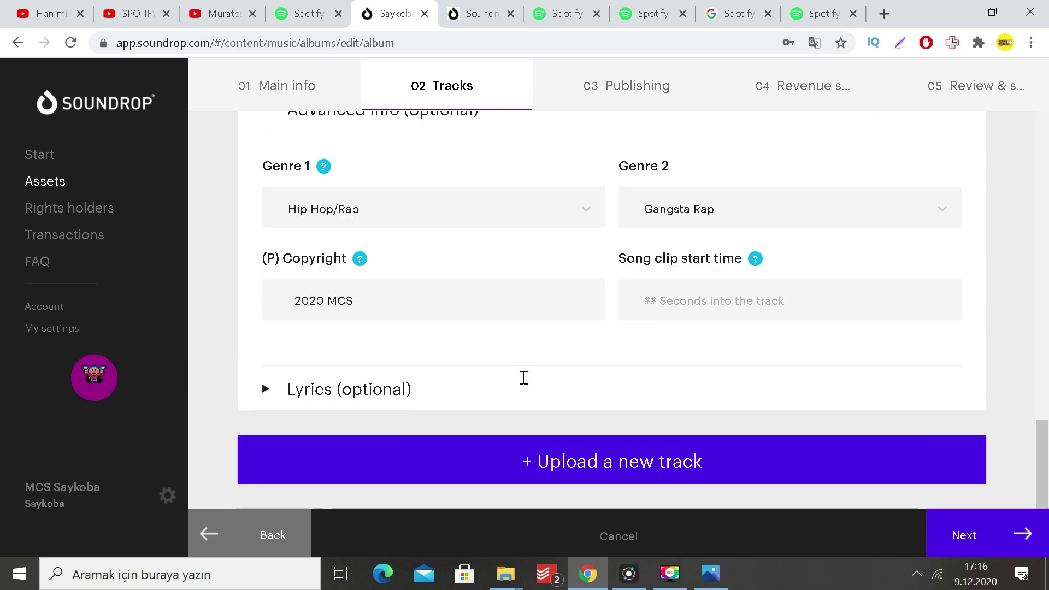
click(659, 288)
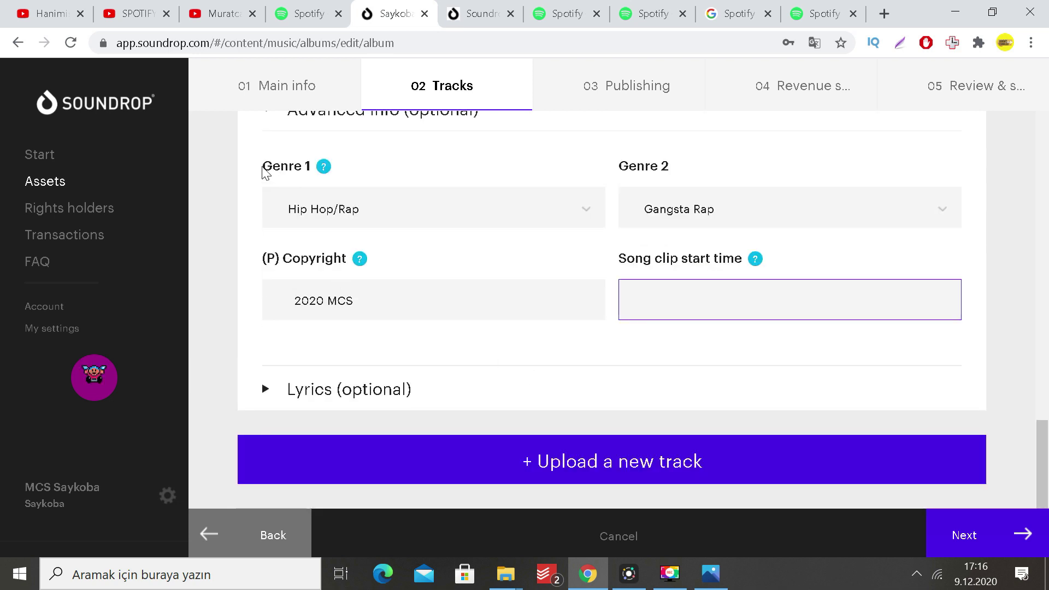
scroll(268, 185, up, 3)
click(268, 273)
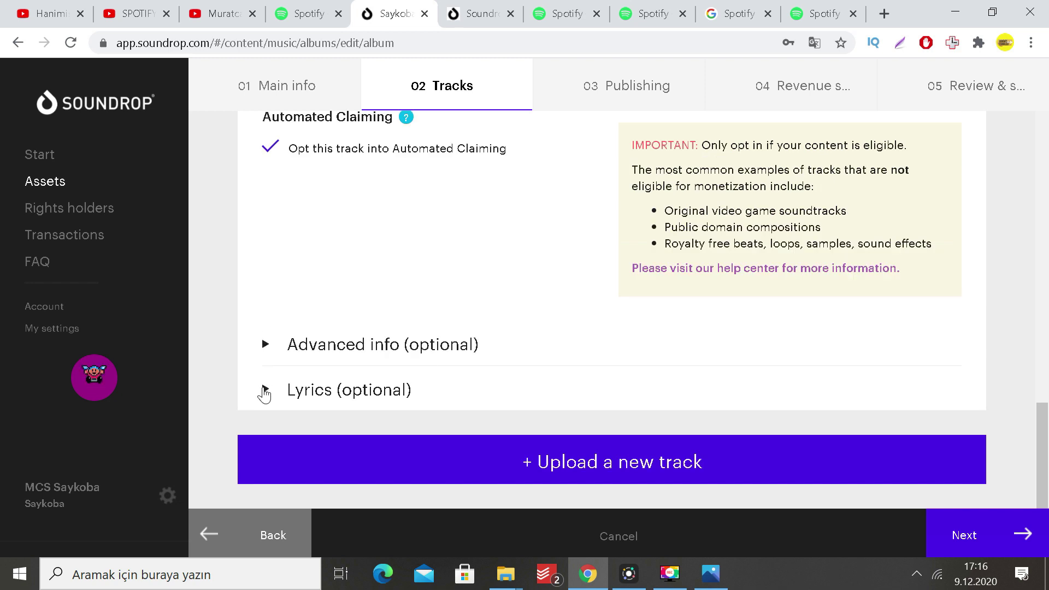
Step: Expand the optional lyrics section of the track and open its text field for editing
click(265, 389)
scroll(382, 377, down, 3)
click(420, 356)
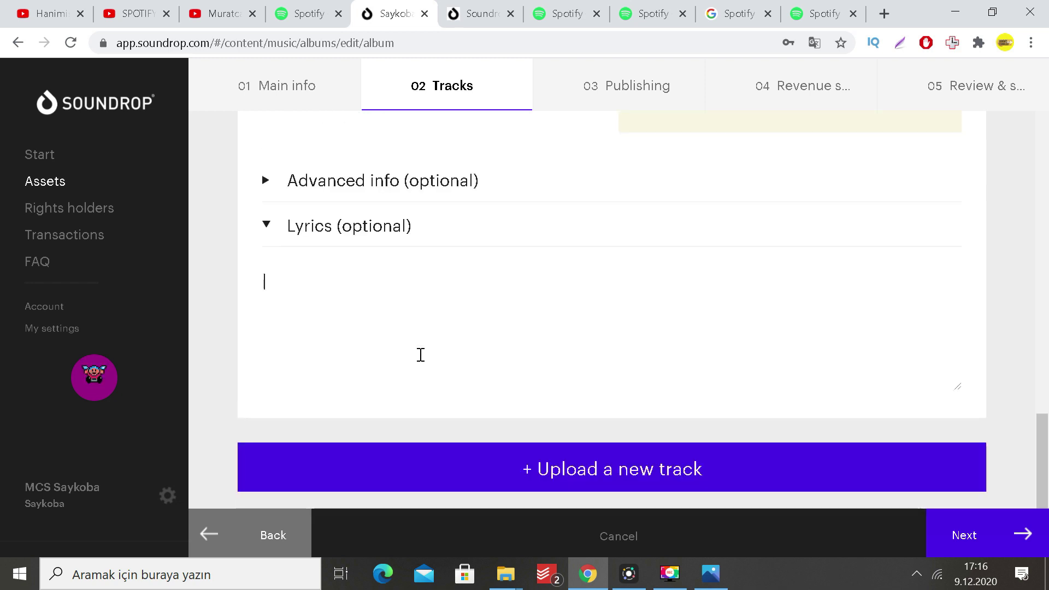
Step: Collapse the track's optional lyrics section and continue to the Publishing stage of the release
click(266, 226)
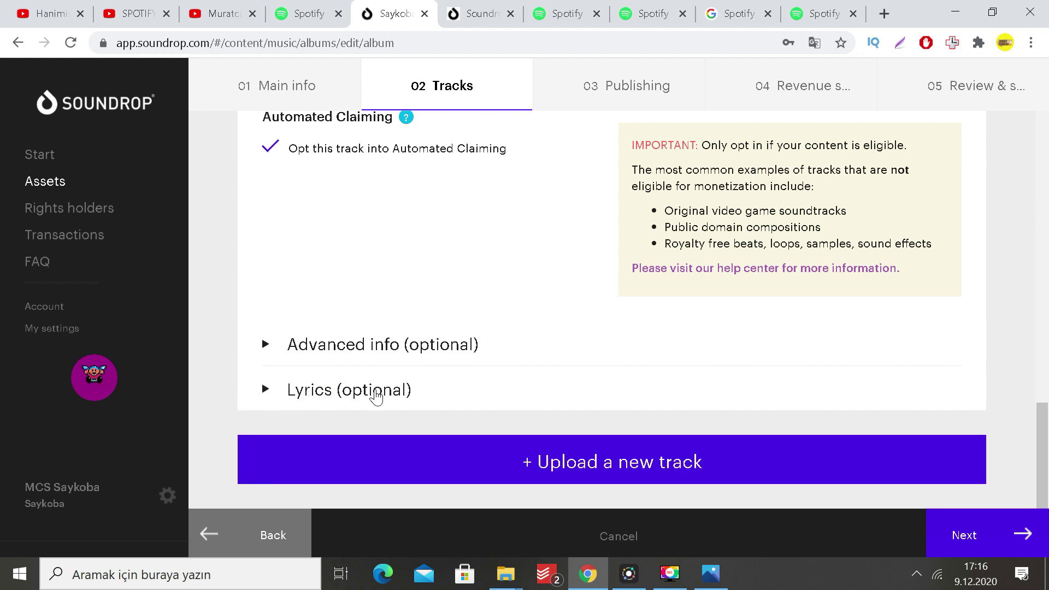
scroll(650, 432, up, 15)
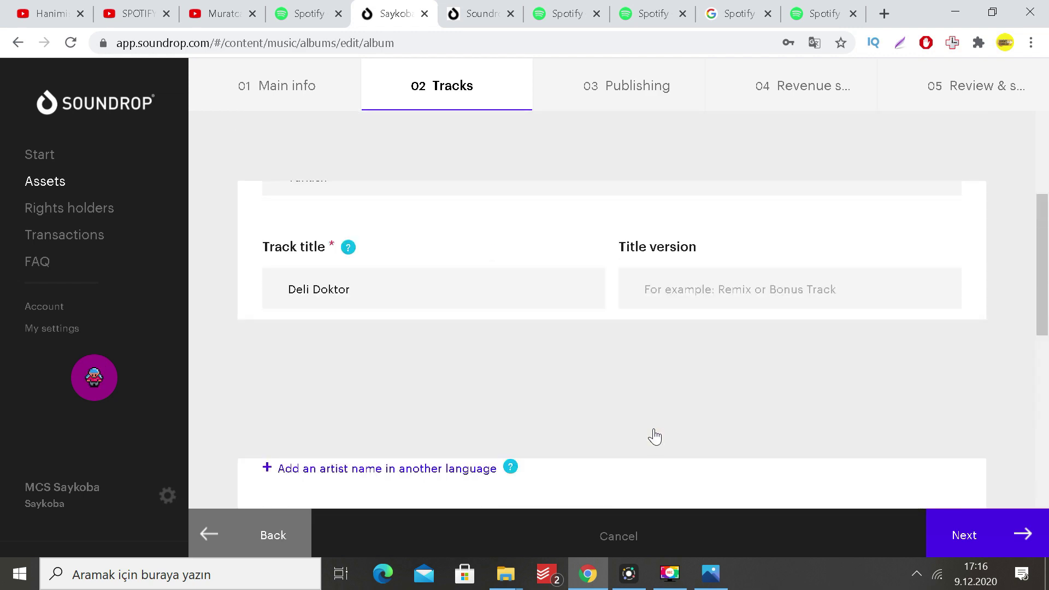
scroll(654, 436, down, 5)
scroll(654, 431, down, 10)
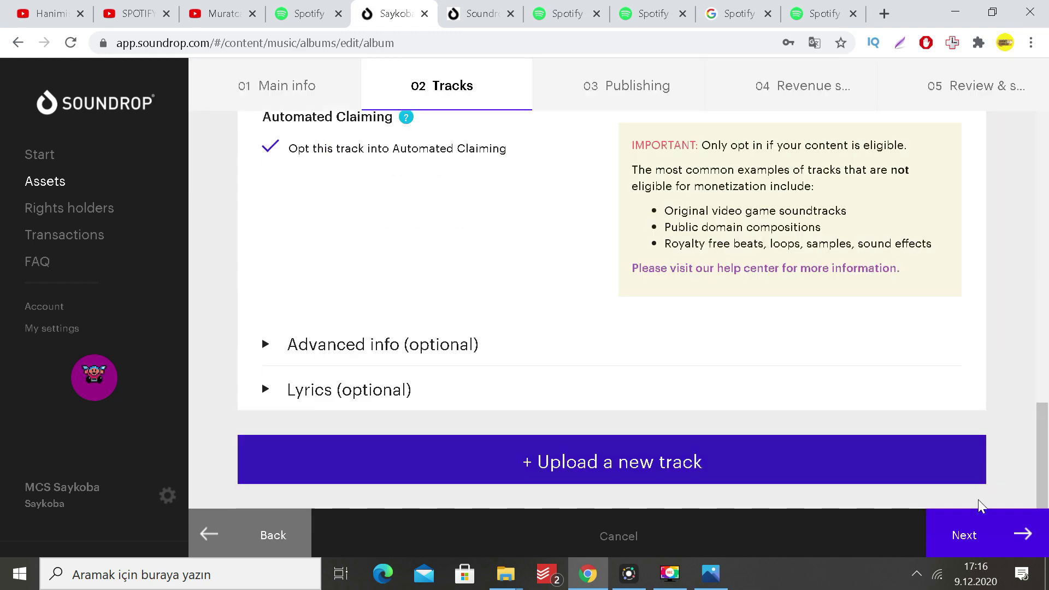
click(981, 531)
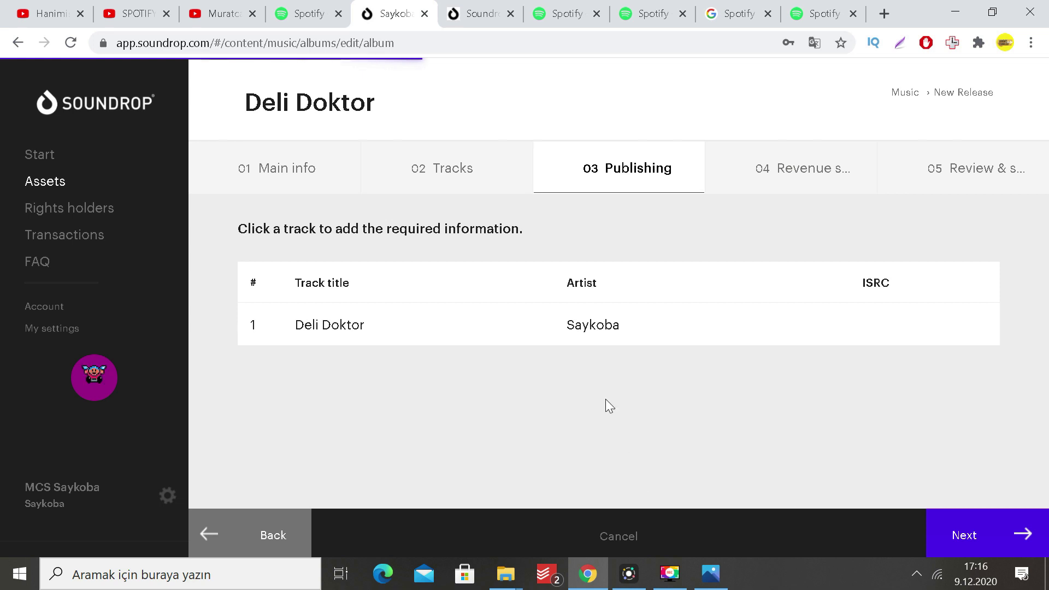
Step: Add the main artist as the first writer of the Deli Doktor track, with the role Writer and a 50% share
click(482, 331)
click(349, 306)
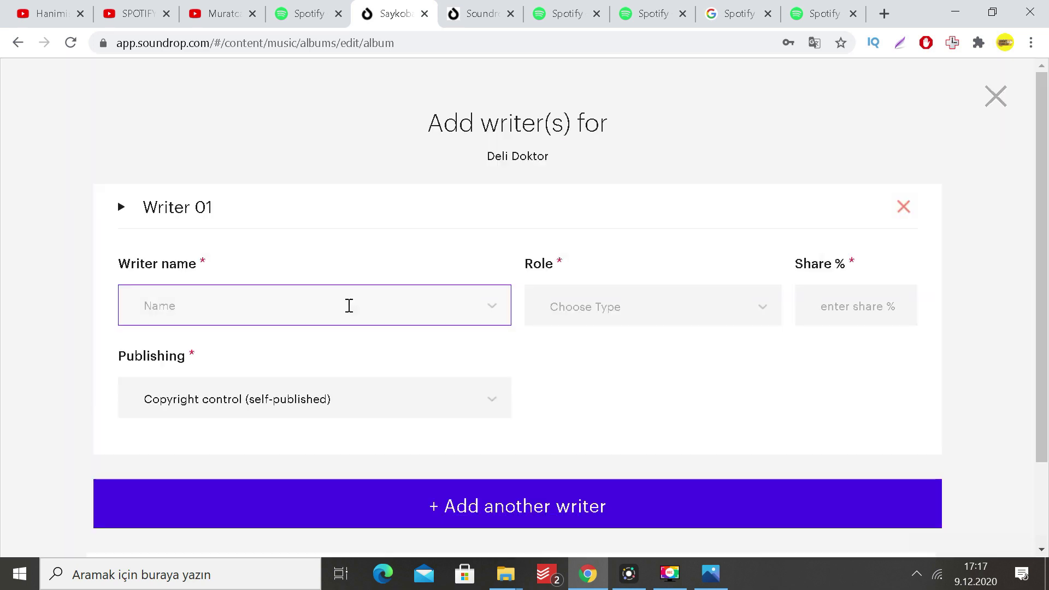
text(Saykoba)
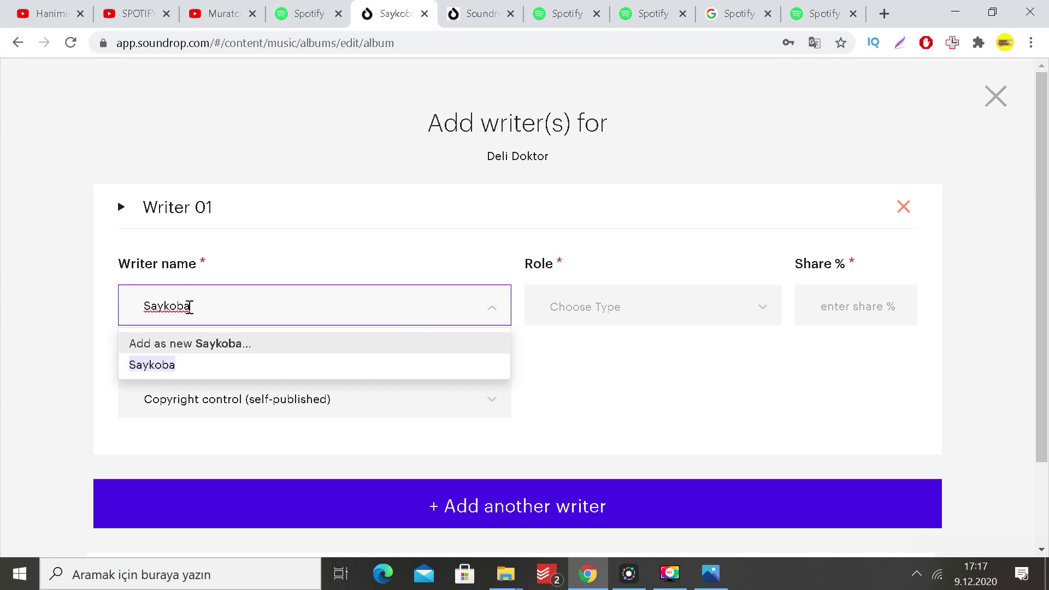
click(163, 366)
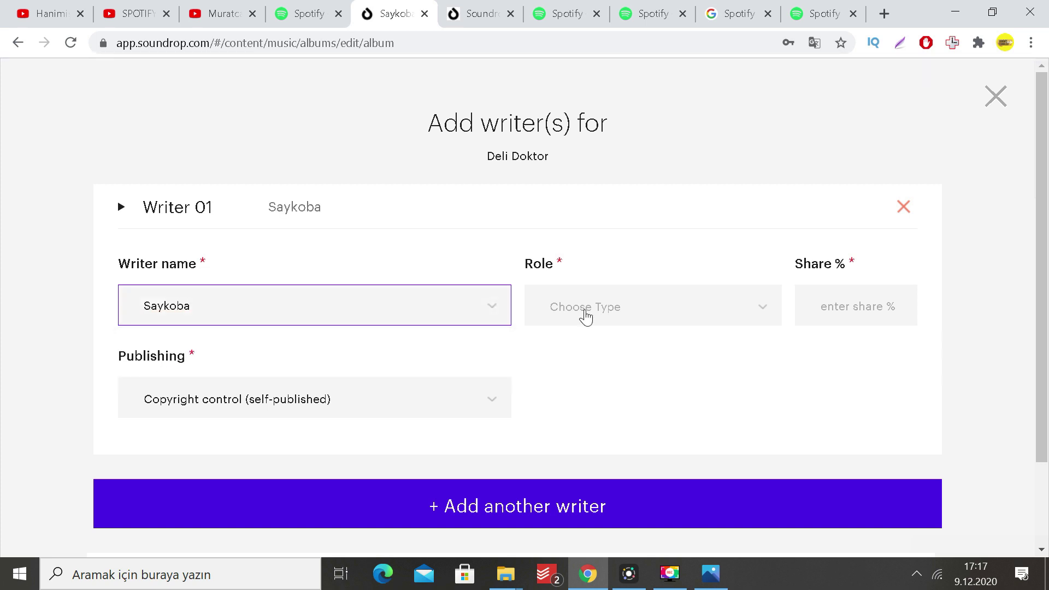
click(586, 317)
scroll(609, 419, down, 1)
click(567, 453)
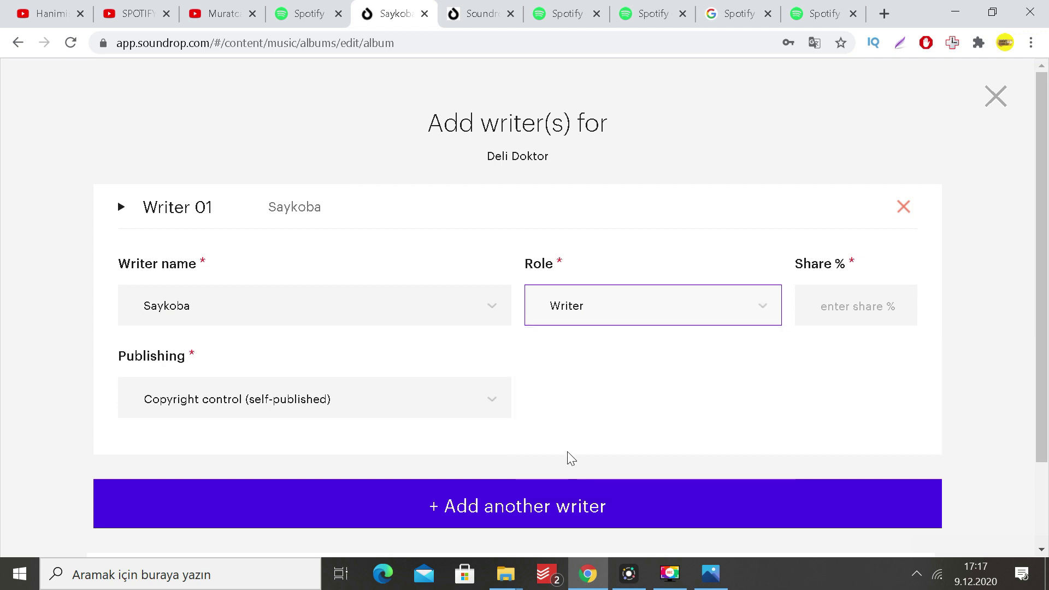
click(856, 307)
text(50)
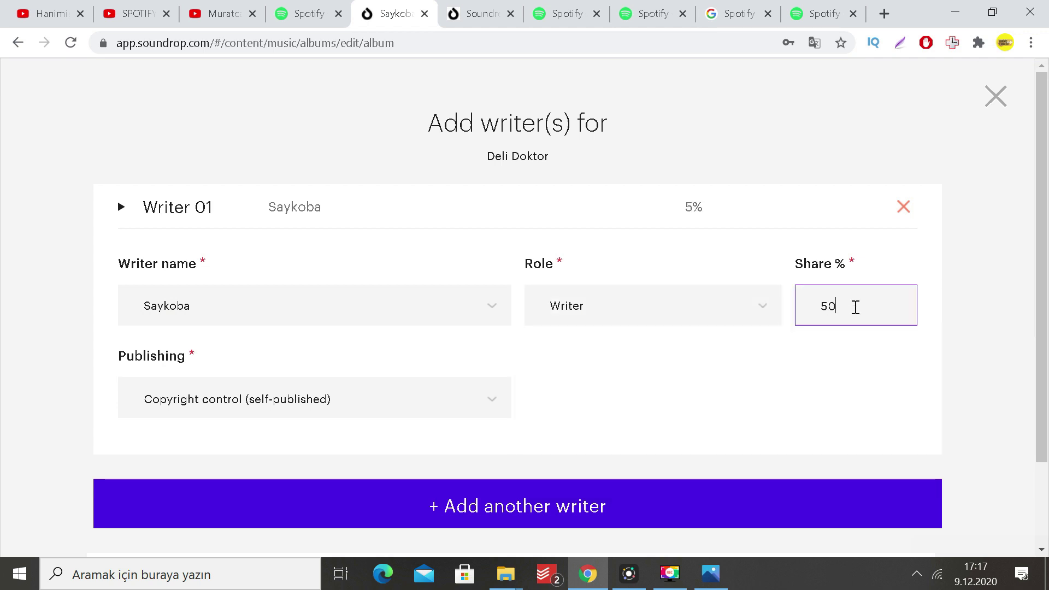
Step: Add the featured artist as a second writer of the track, with the role Writer and a 50% share
click(676, 480)
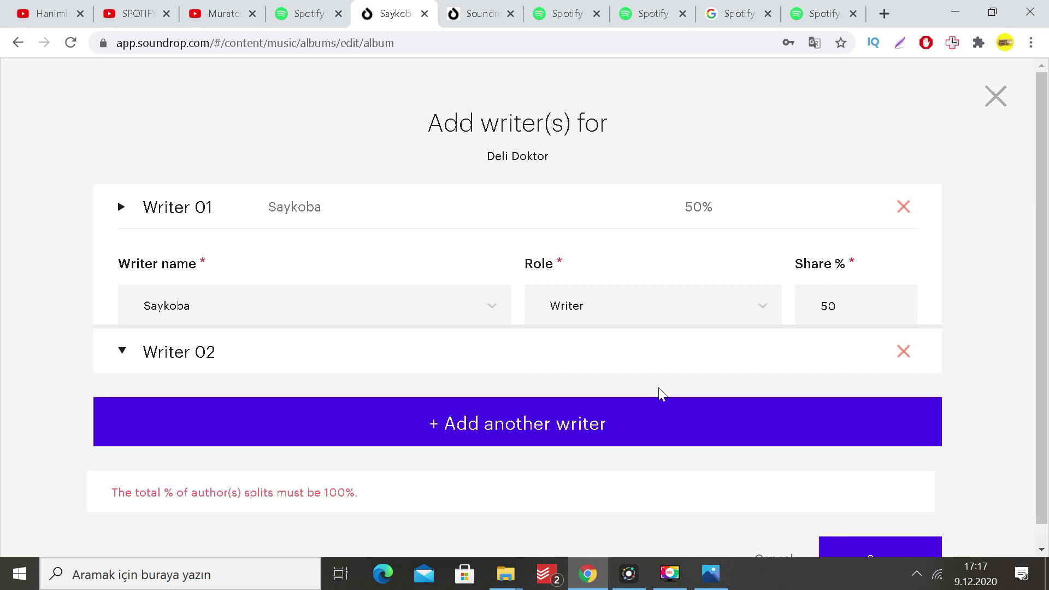
click(239, 352)
text(Metlex)
click(250, 398)
click(662, 353)
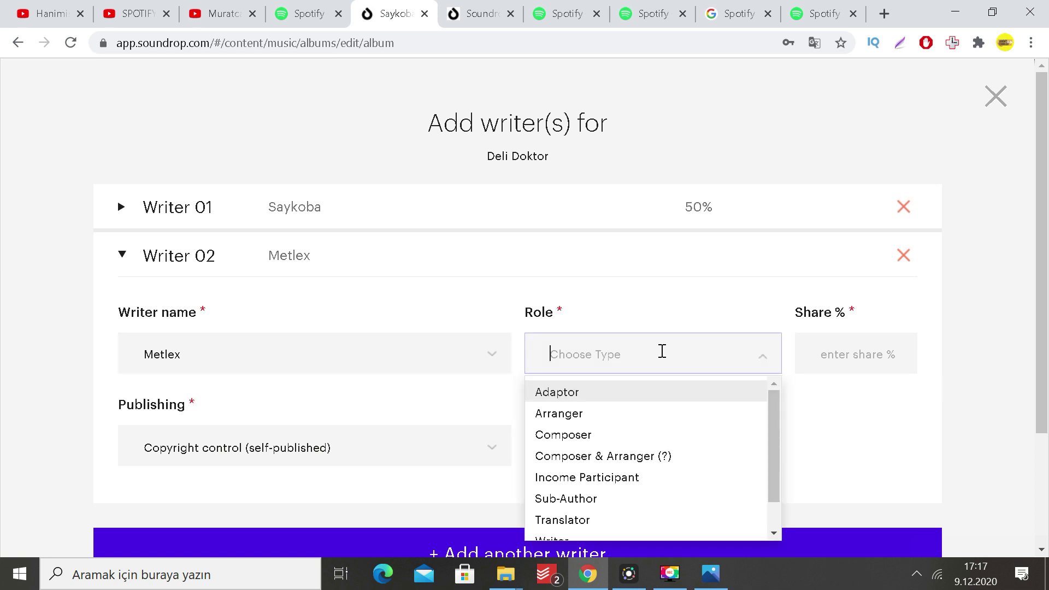
text(wri)
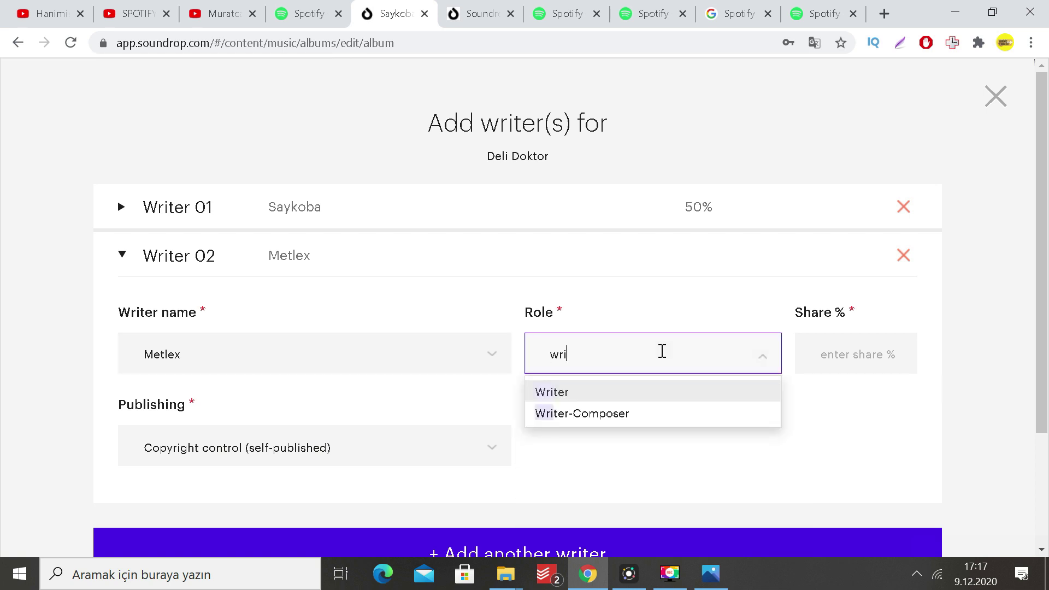
click(655, 396)
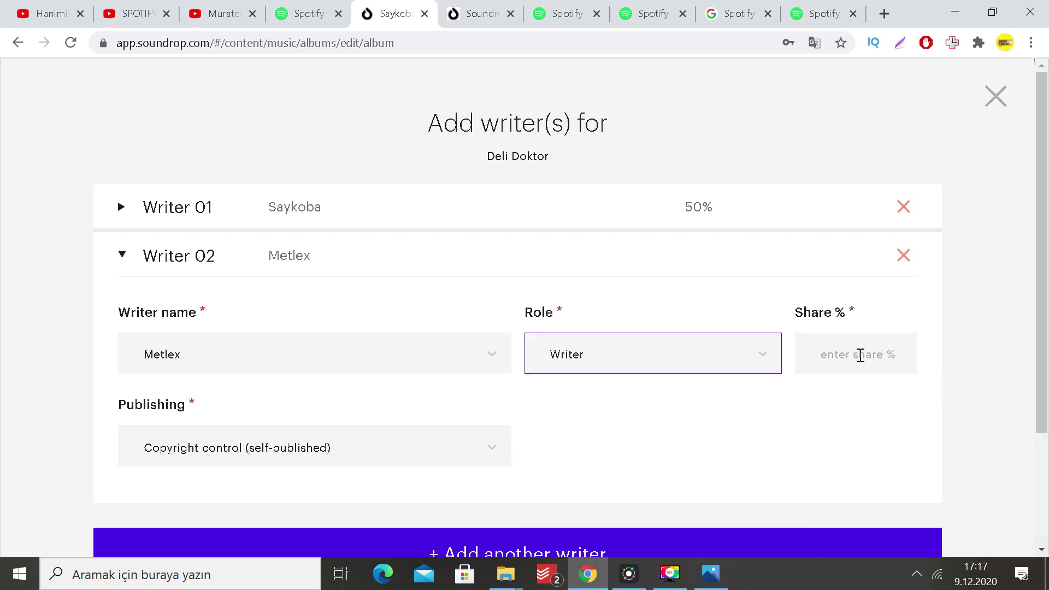
click(860, 356)
text(50)
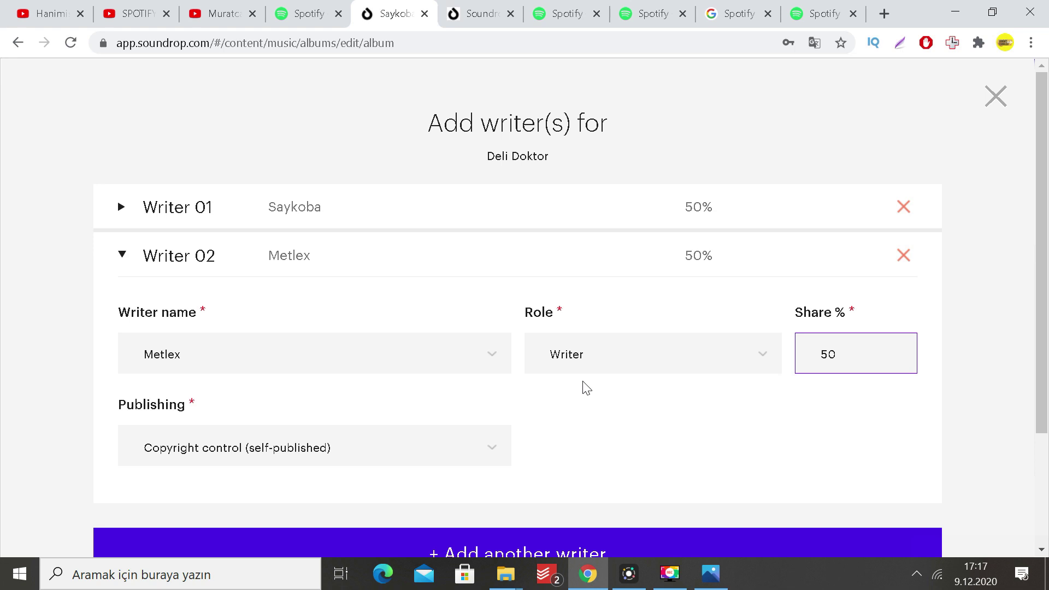
Step: Save the track's writers and continue past the optional revenue splits to the review stage
scroll(851, 401, down, 2)
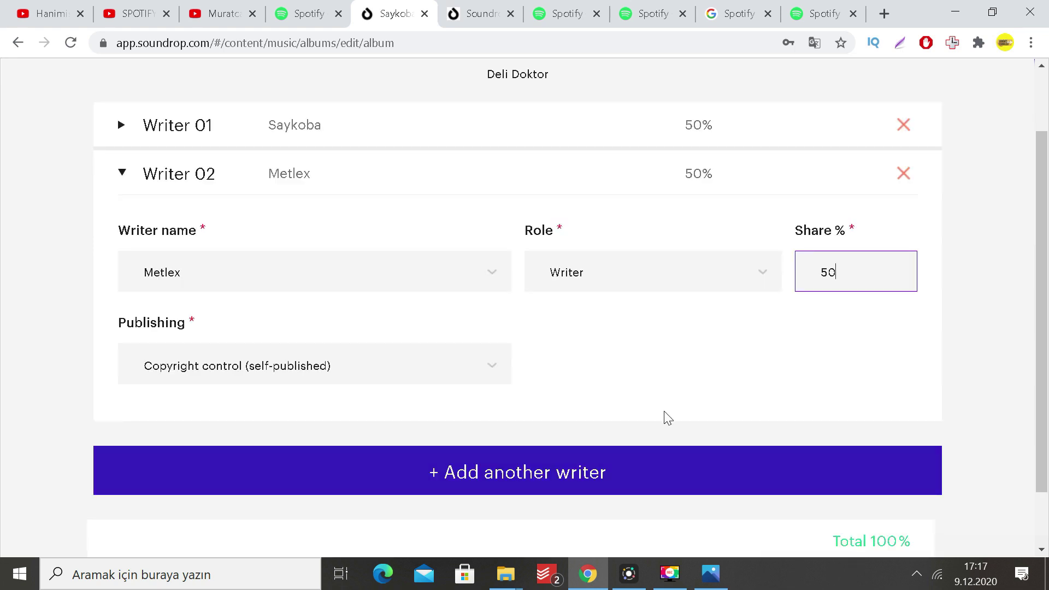
scroll(668, 418, down, 2)
scroll(812, 418, up, 3)
scroll(836, 470, down, 3)
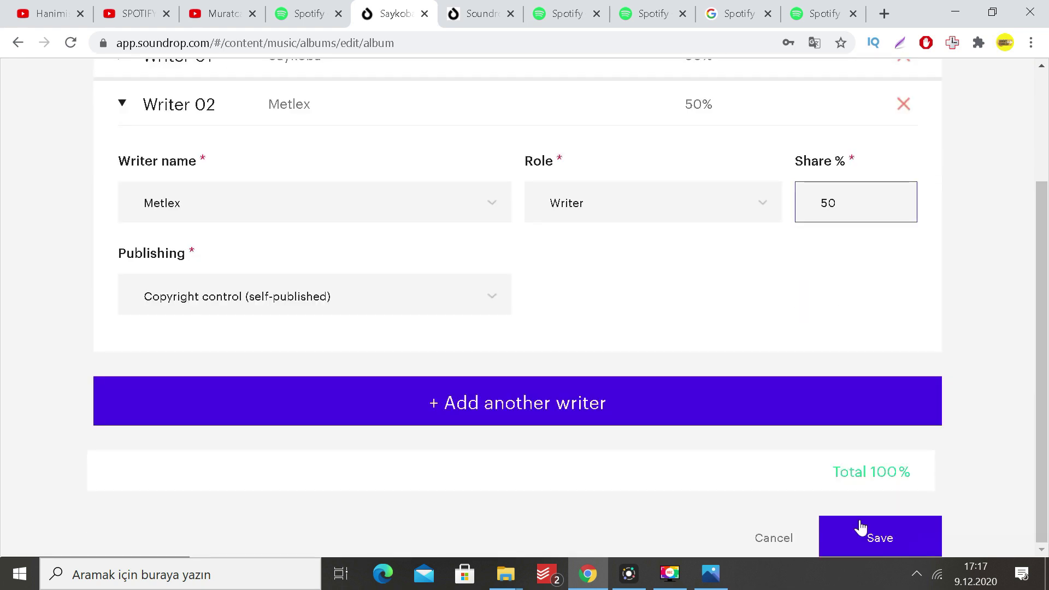
click(861, 529)
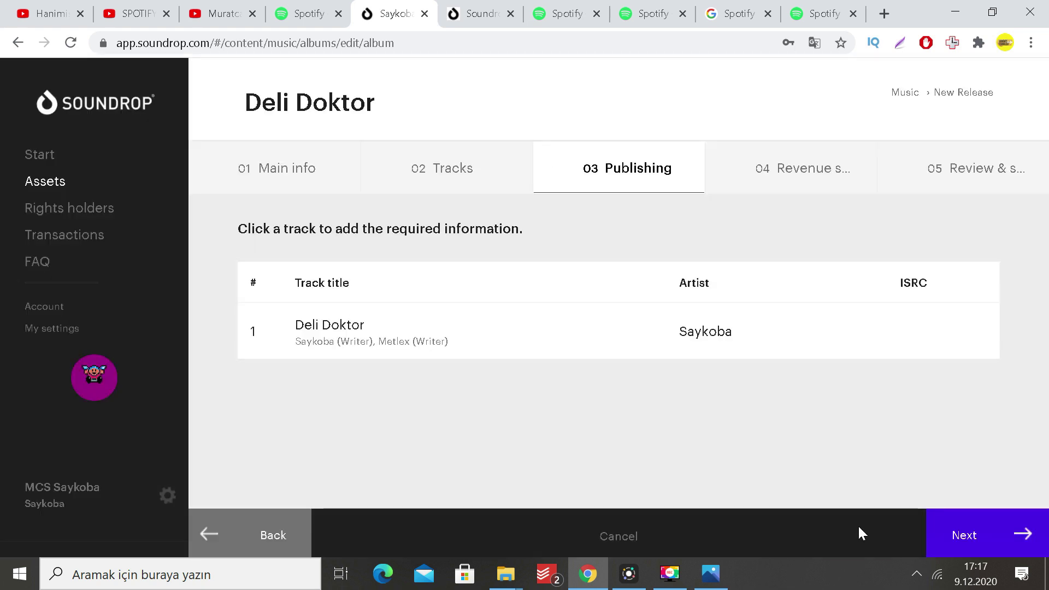
click(964, 531)
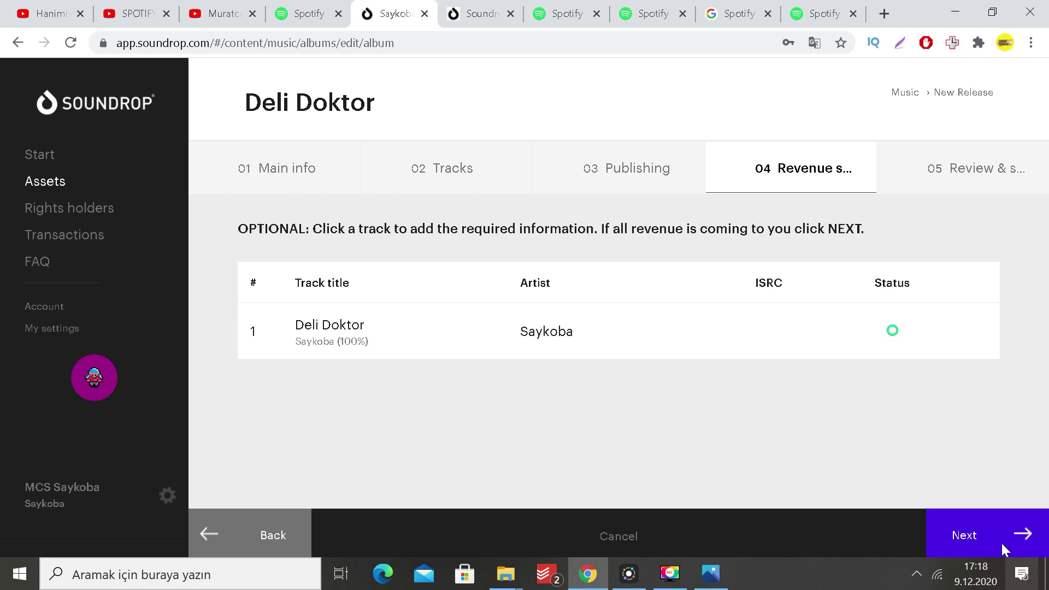
click(969, 531)
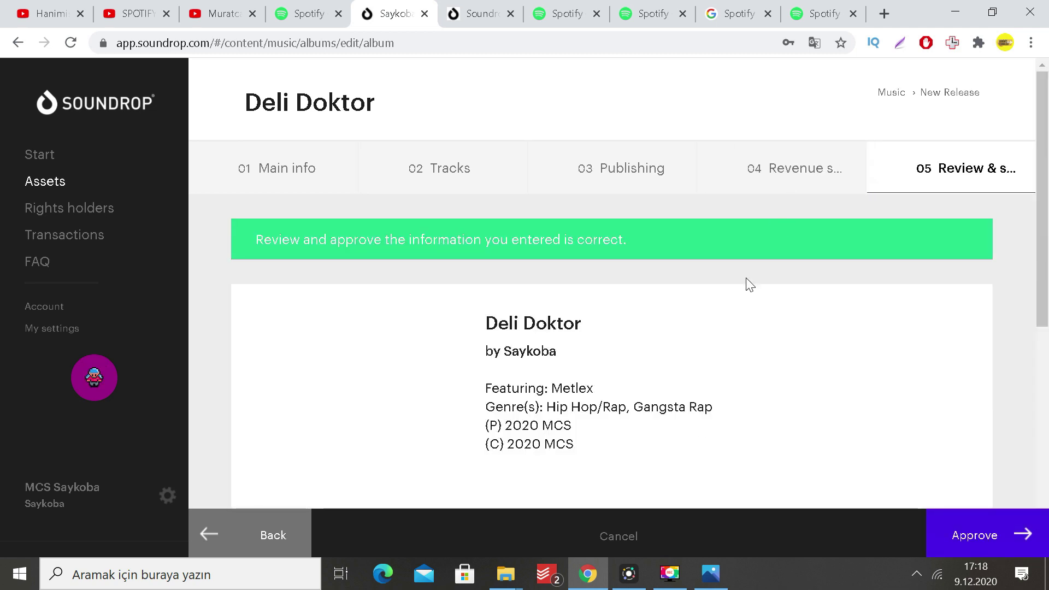
Step: Review the release's cover, artists, genres and copyright lines, and the track's explicit lyrics, lyrics and writer entries
scroll(758, 211, down, 3)
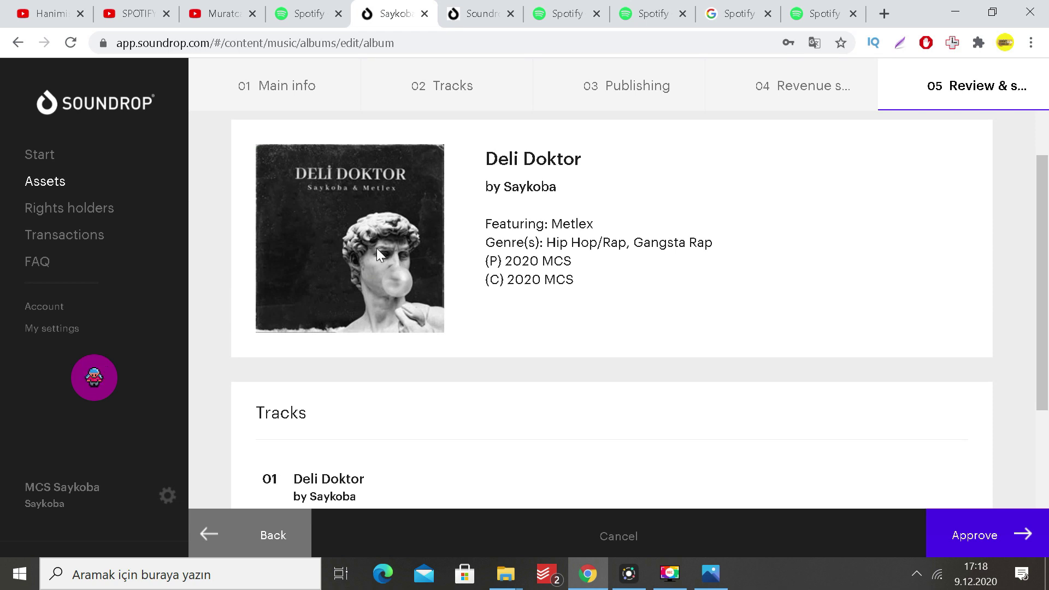
drag(511, 223, 657, 224)
double_click(621, 235)
drag(514, 159, 497, 187)
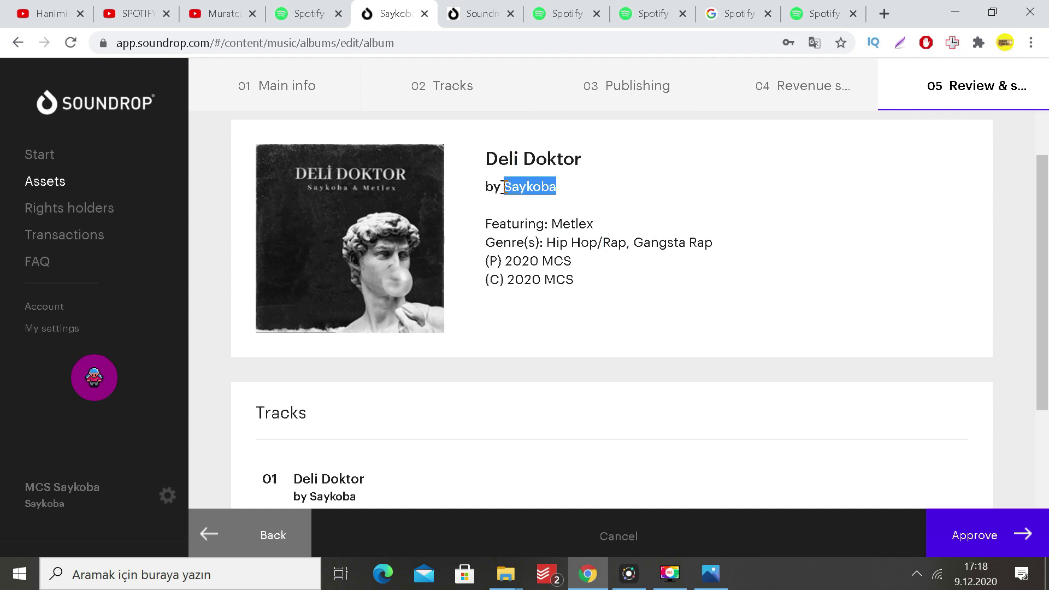
drag(491, 262, 593, 328)
scroll(574, 306, down, 5)
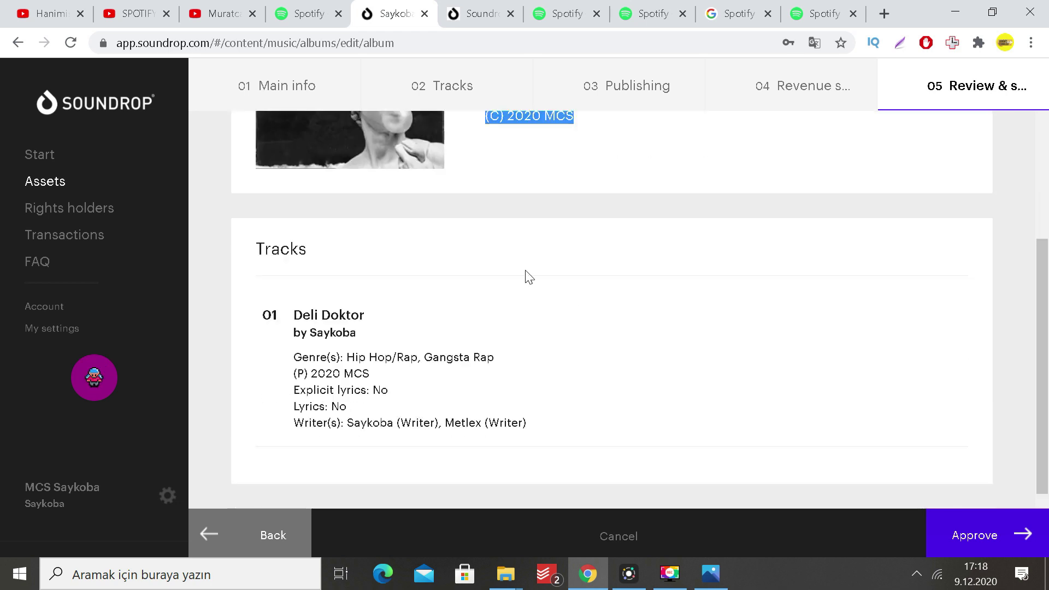
drag(374, 275, 431, 356)
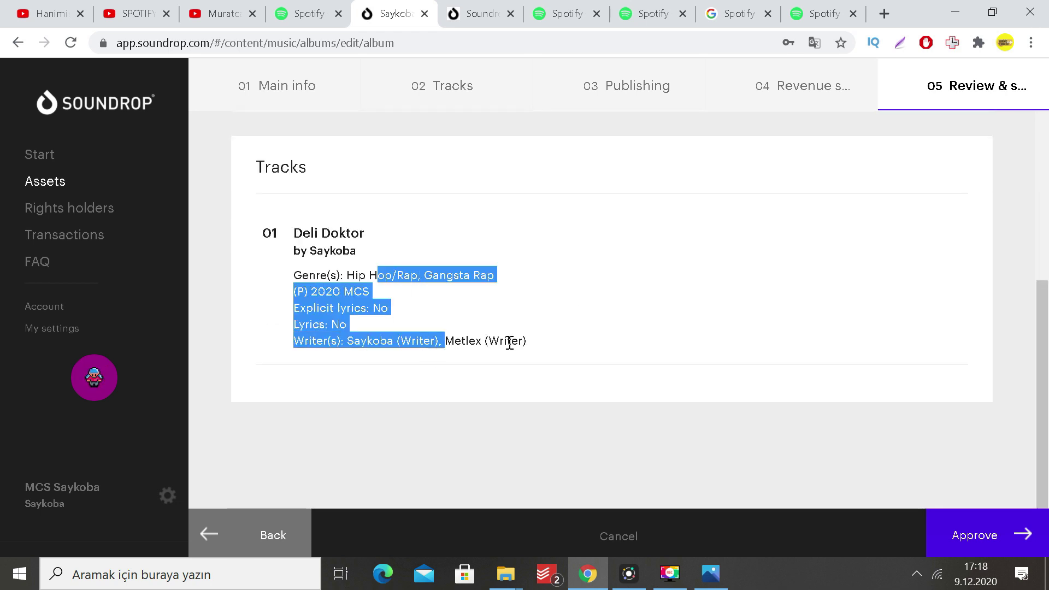
click(508, 343)
drag(366, 341, 440, 342)
click(383, 307)
double_click(380, 308)
drag(339, 308, 346, 324)
scroll(407, 272, down, 1)
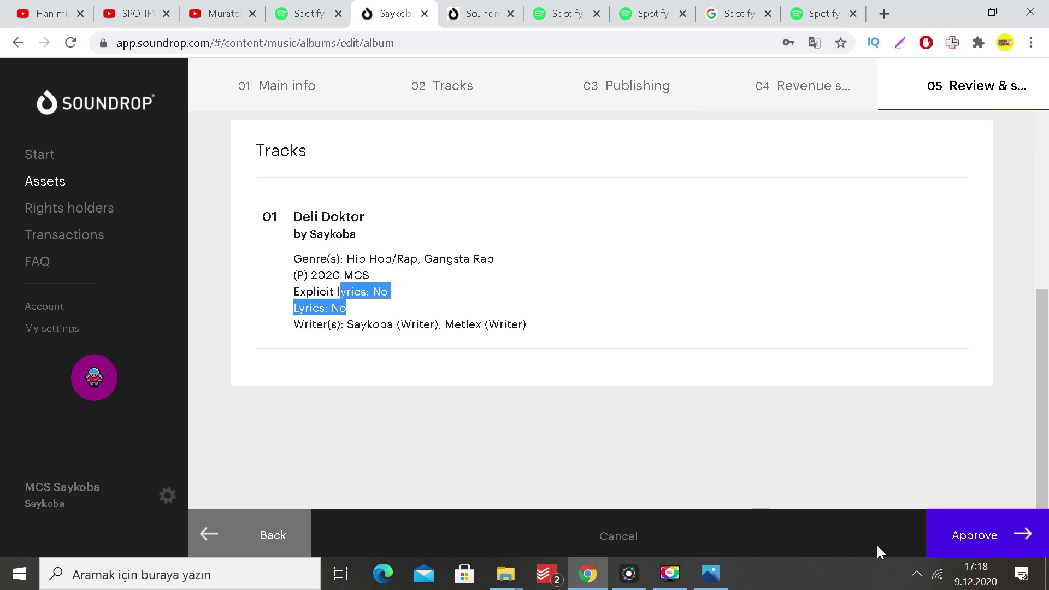
Step: Approve the Deli Doktor release and open its distribution settings
click(993, 529)
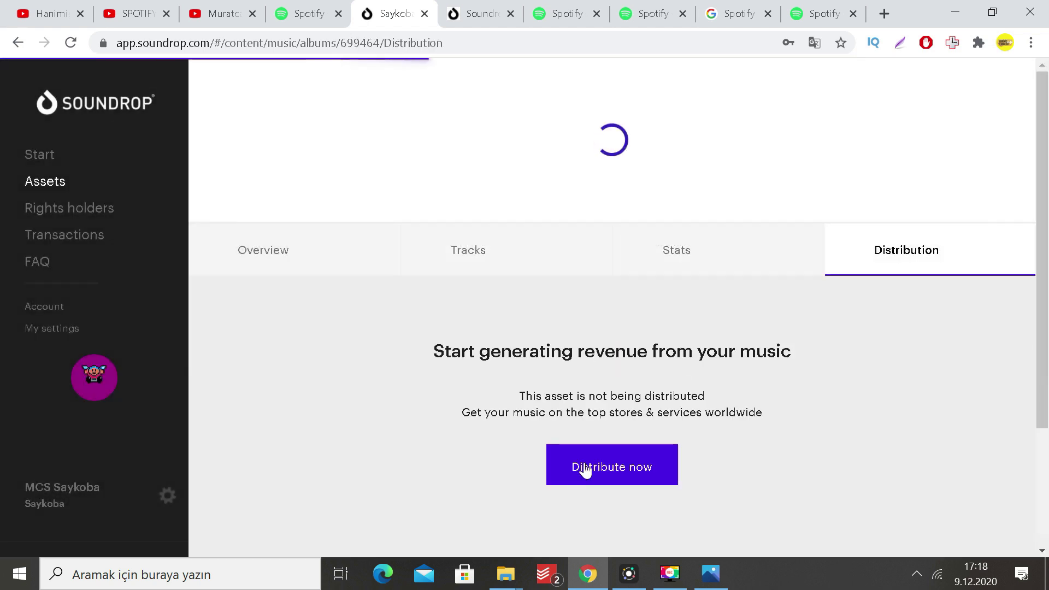
click(634, 484)
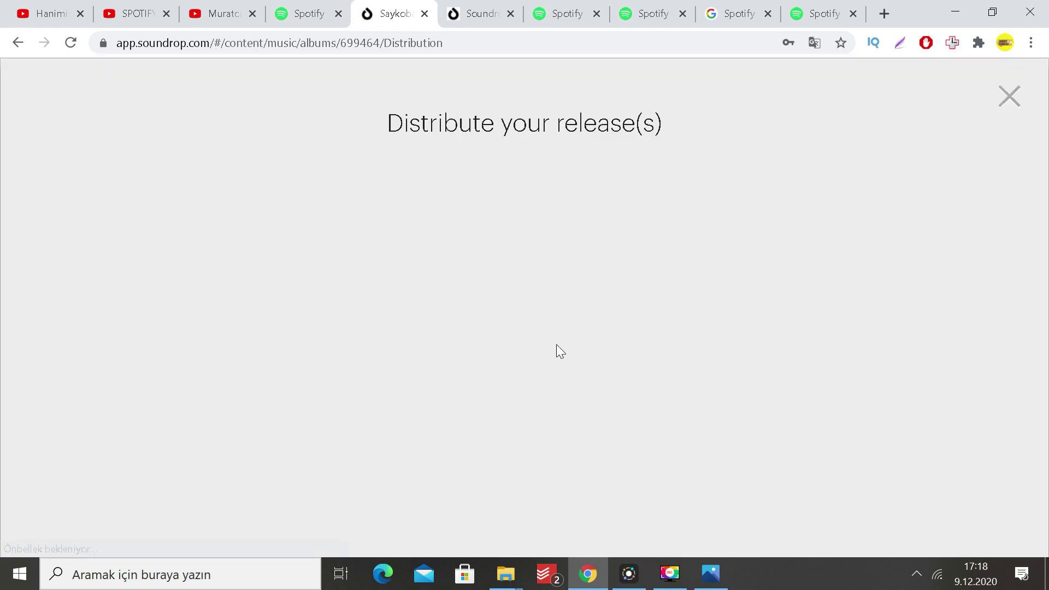
Step: Select all stores and services under Music Distribution for the release
scroll(559, 326, down, 5)
scroll(401, 247, down, 7)
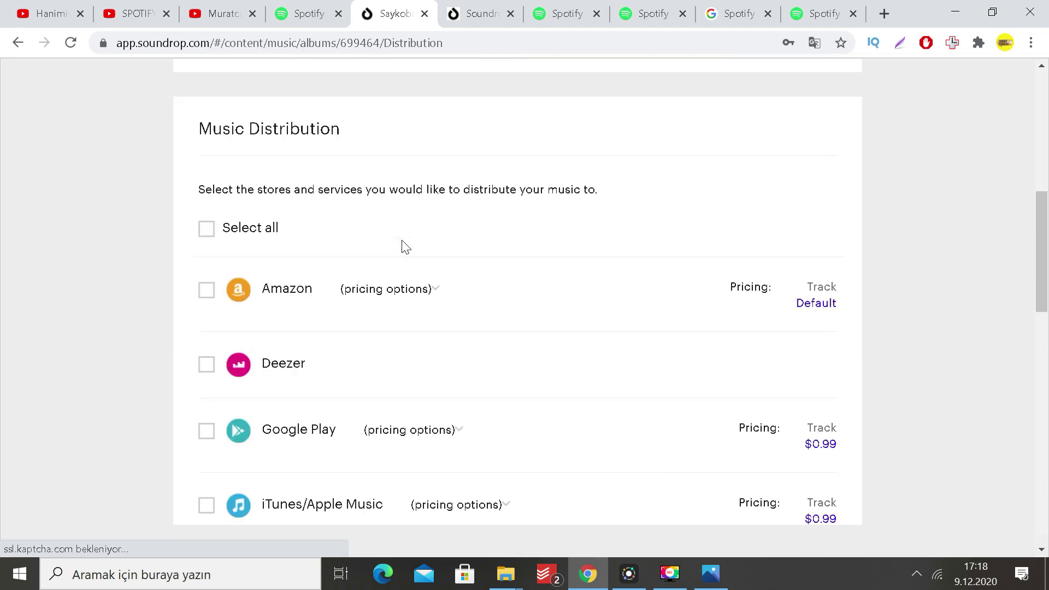
scroll(342, 279, up, 2)
click(209, 154)
Step: Look over the selected stores and services, the Automated Claiming platforms and the pre-order option
scroll(338, 349, down, 9)
scroll(335, 295, down, 3)
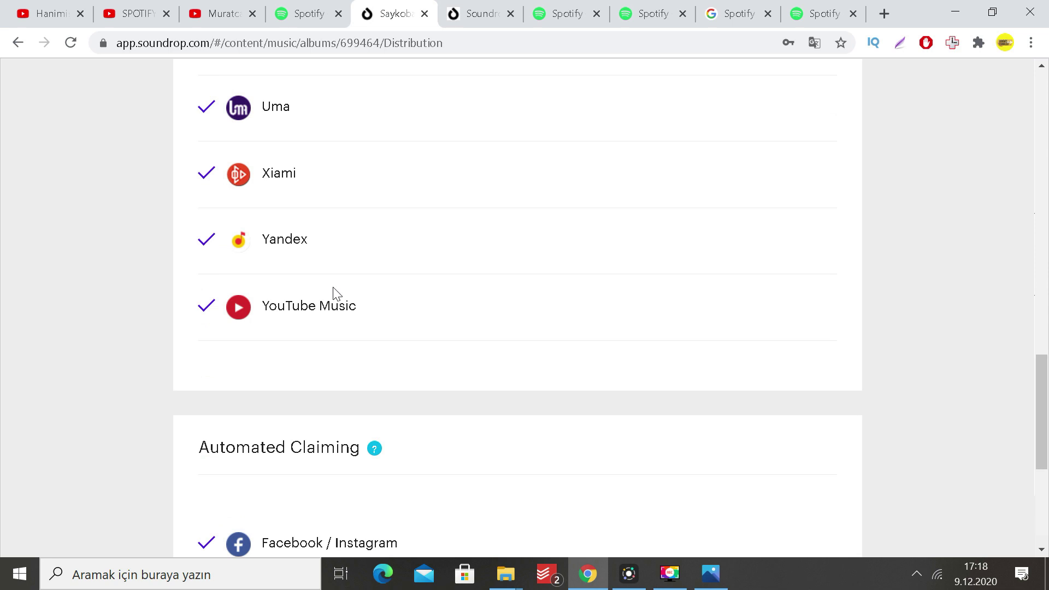
scroll(335, 293, up, 2)
scroll(263, 335, up, 4)
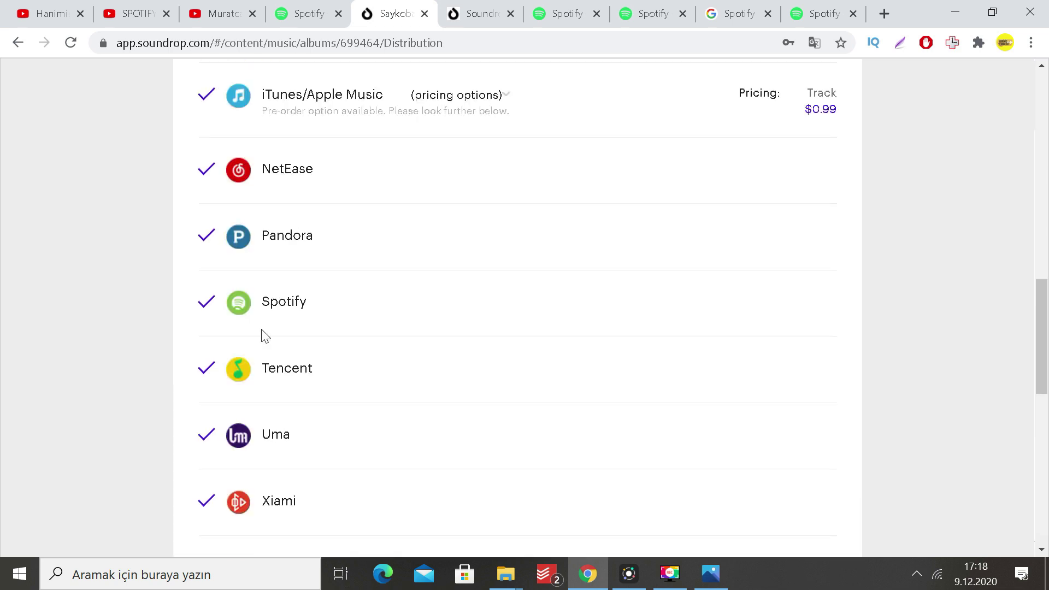
scroll(215, 374, up, 4)
scroll(407, 341, down, 15)
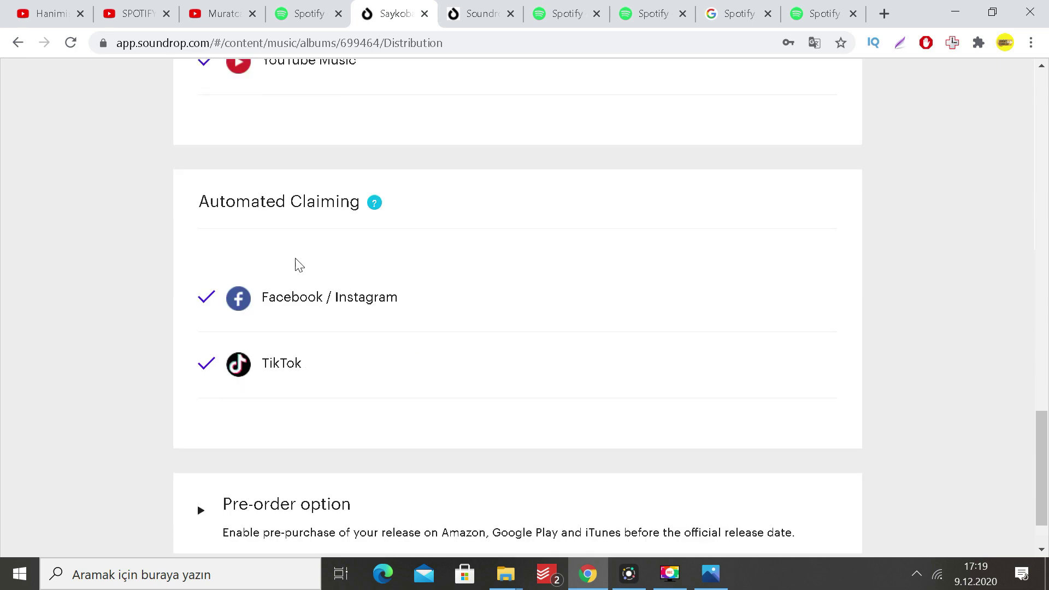
scroll(263, 334, down, 1)
Step: Try the specific release start date 12/11/2020, and set the release start back to As soon as possible
scroll(267, 347, up, 10)
scroll(268, 347, up, 12)
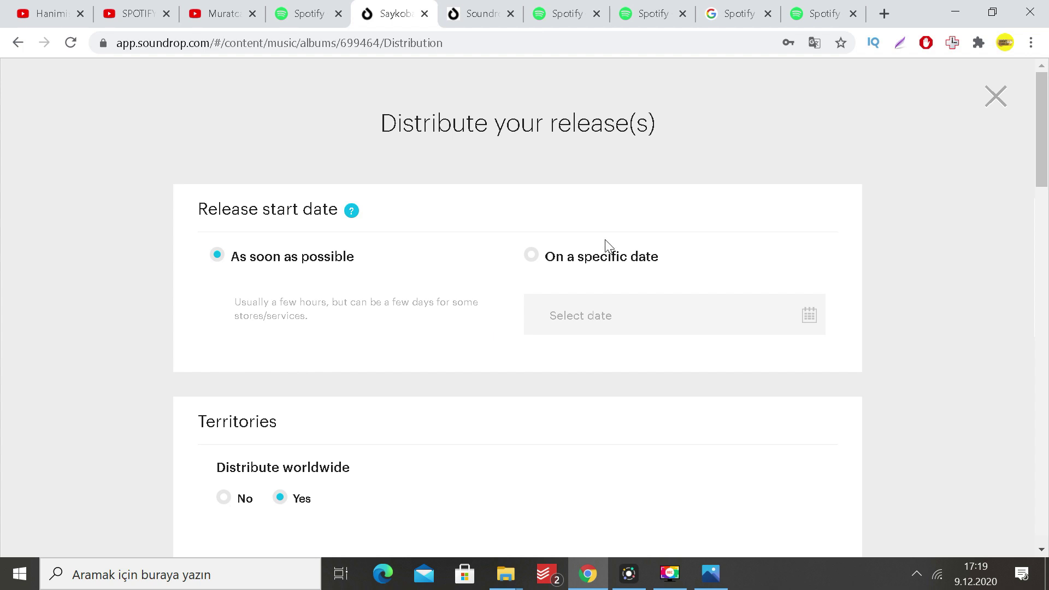
click(531, 255)
click(512, 326)
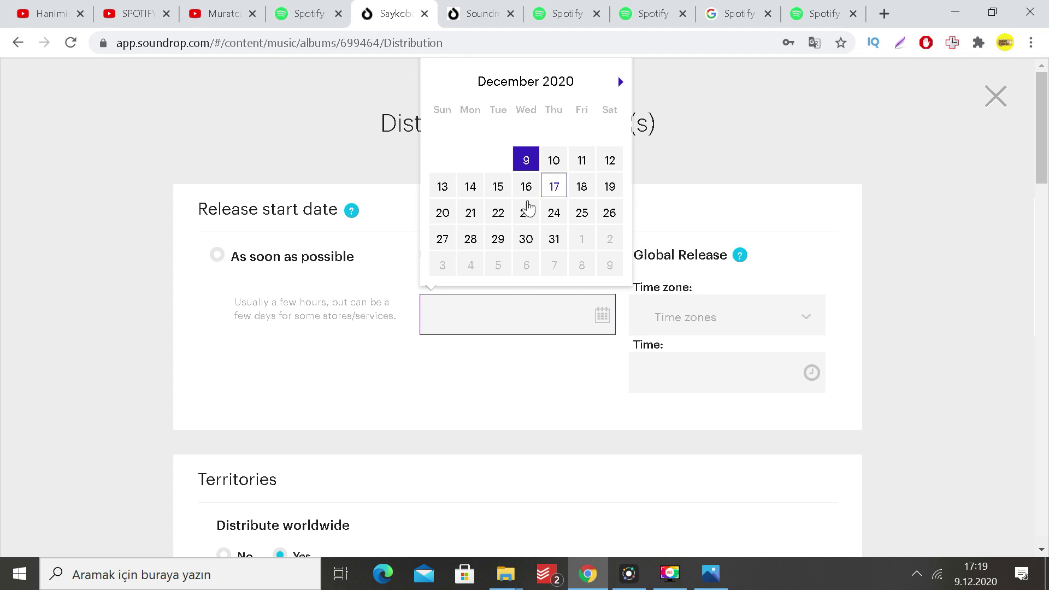
click(575, 169)
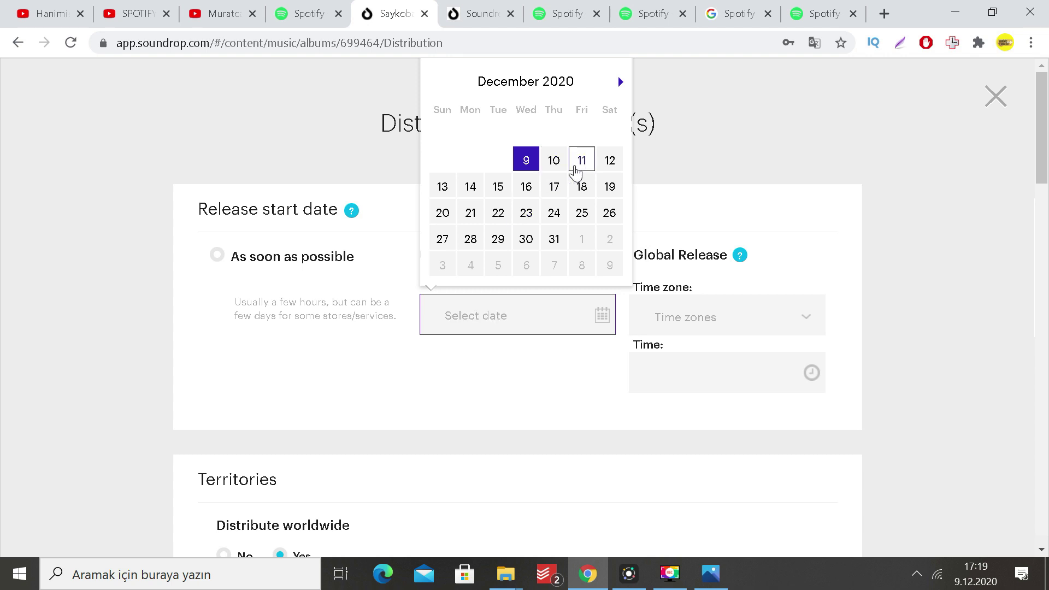
click(494, 309)
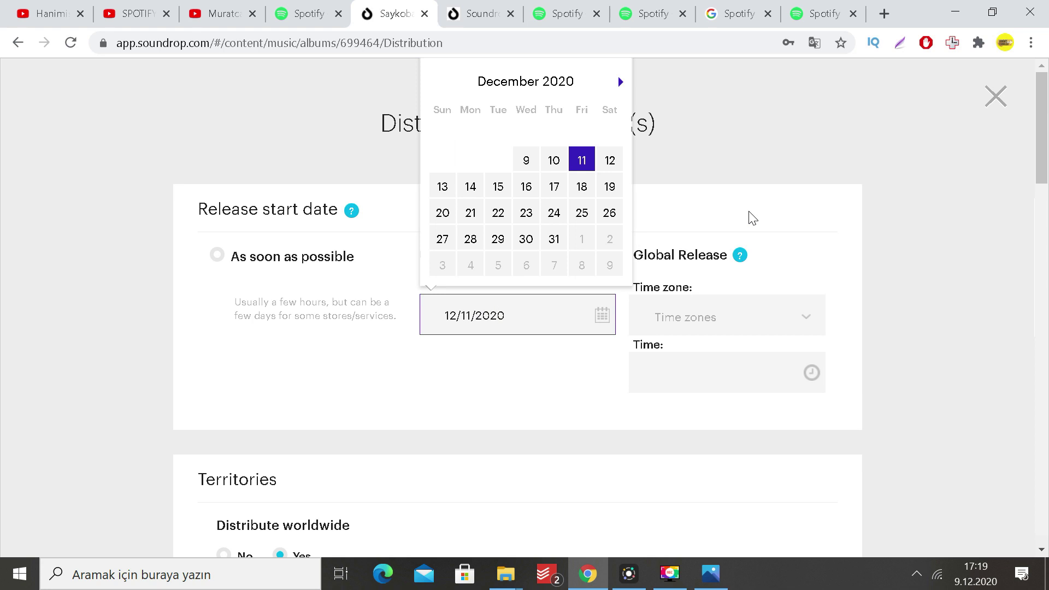
click(693, 208)
click(253, 263)
scroll(454, 283, down, 8)
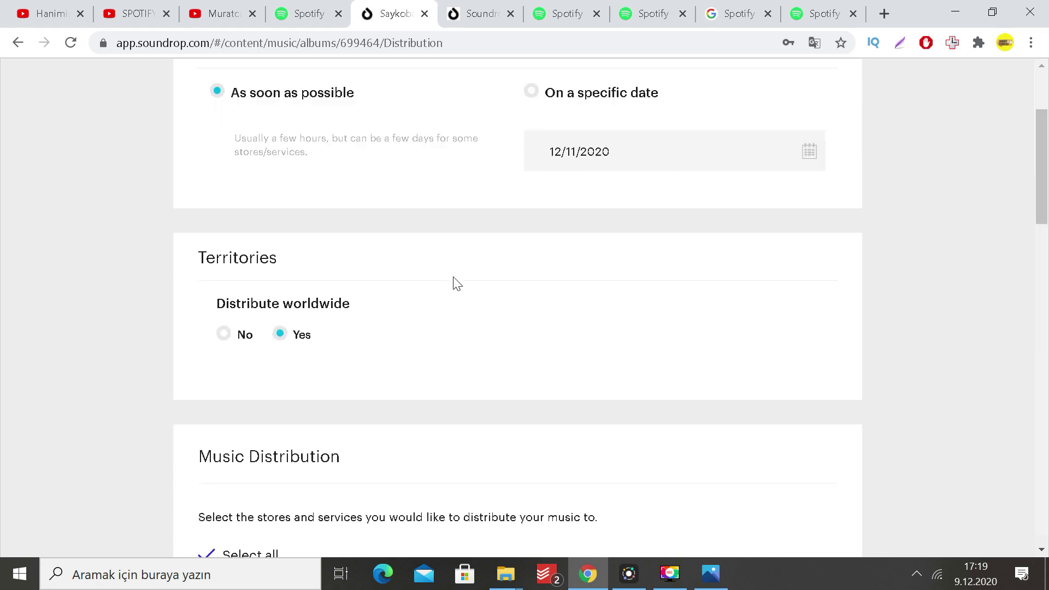
Step: Go through the start date, worldwide territory and selected stores, and send the Deli Doktor release for distribution
scroll(428, 277, up, 6)
scroll(572, 363, down, 20)
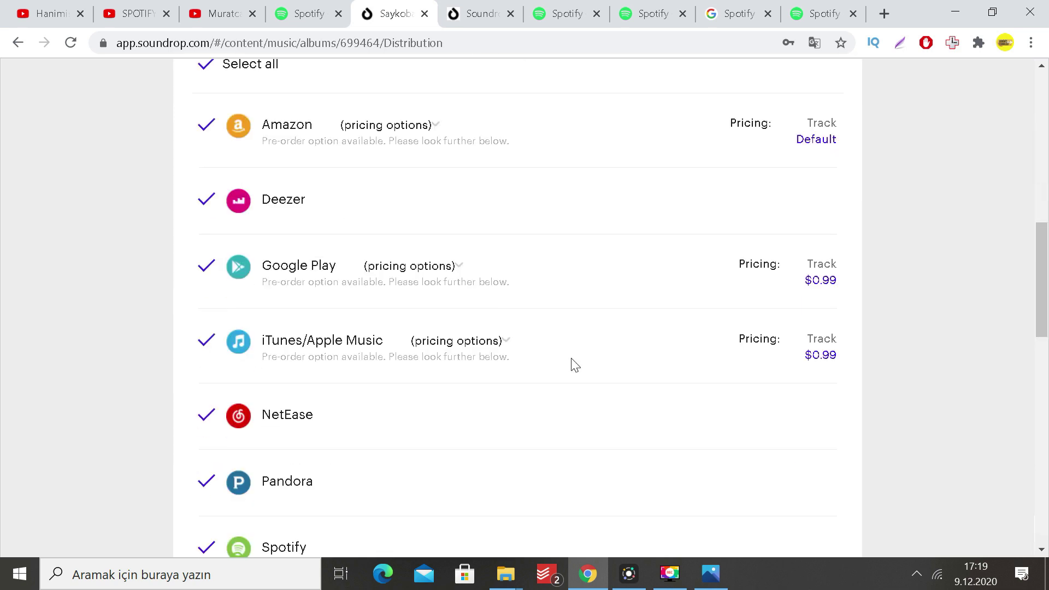
scroll(575, 365, down, 5)
click(802, 535)
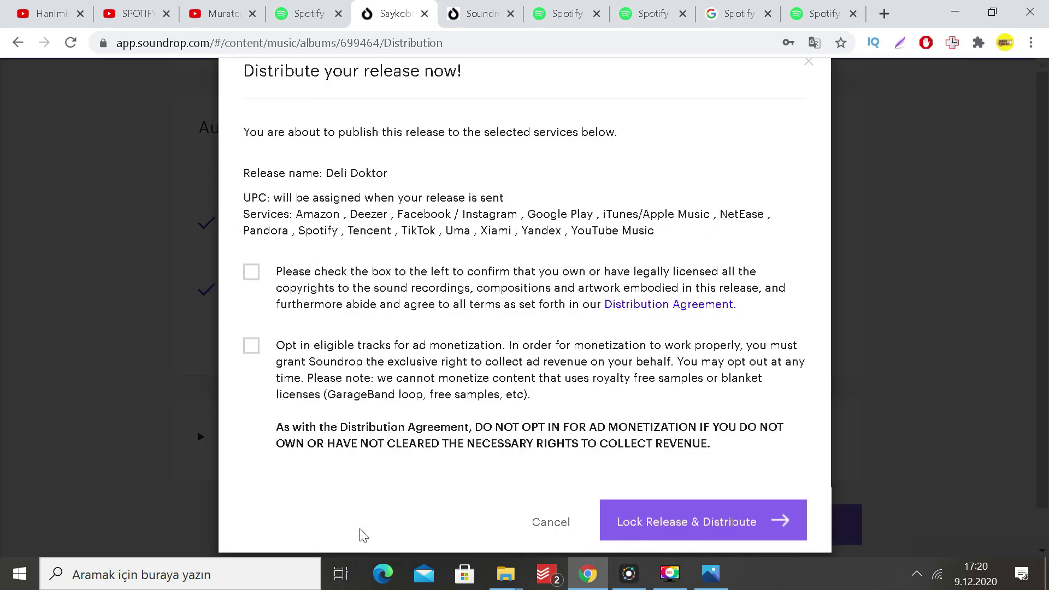
Step: Confirm ownership of the copyrights, opt eligible tracks in for ad monetization, and lock and distribute the release
scroll(250, 298, up, 1)
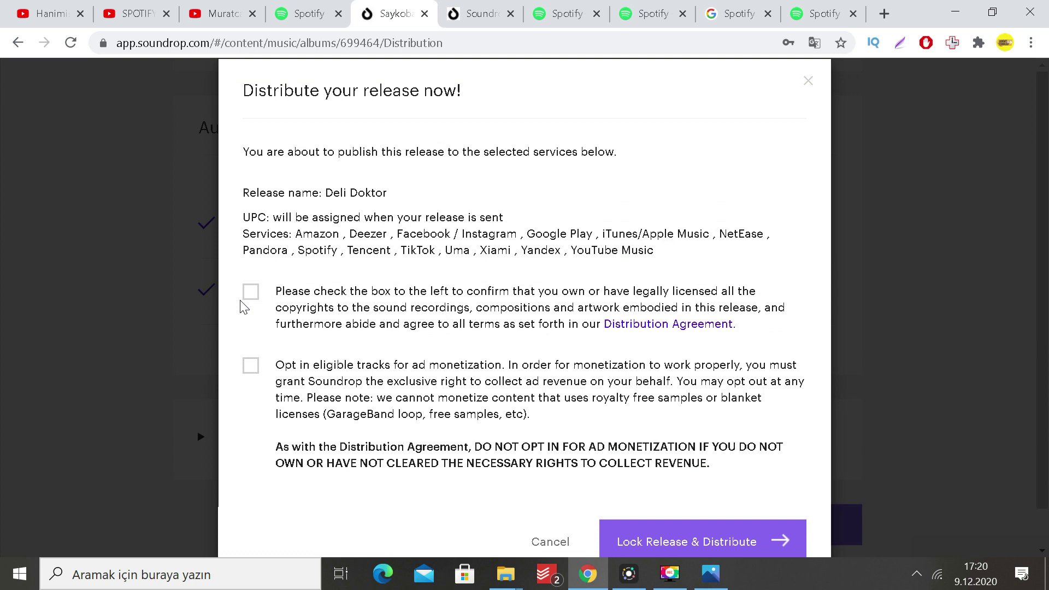
click(250, 291)
click(251, 365)
scroll(438, 437, down, 1)
click(679, 499)
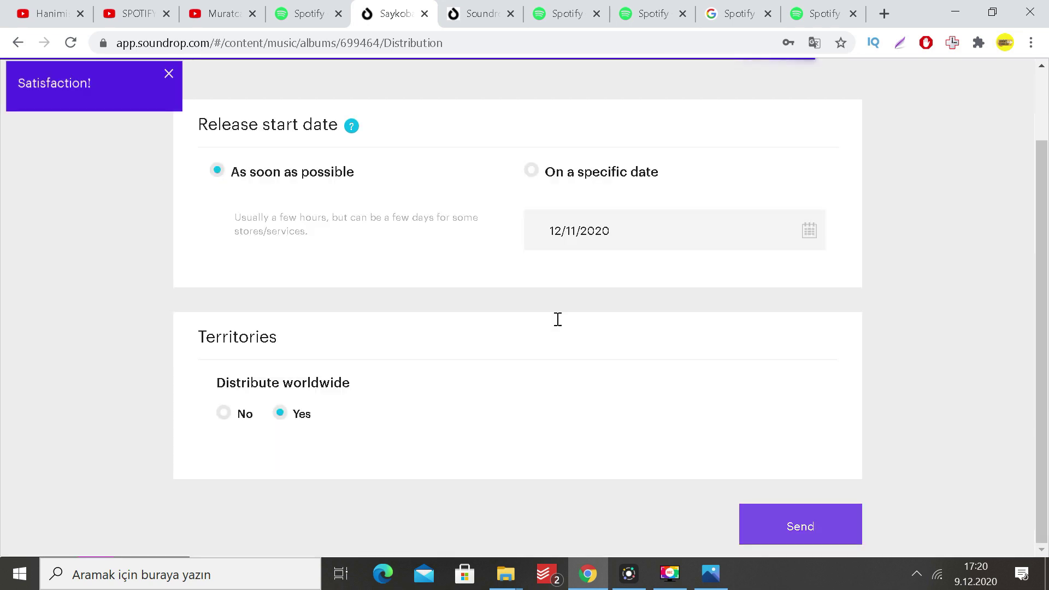
Step: Look over the services in the release's processing list and their dates added, and go back to the Assets overview
scroll(634, 262, down, 3)
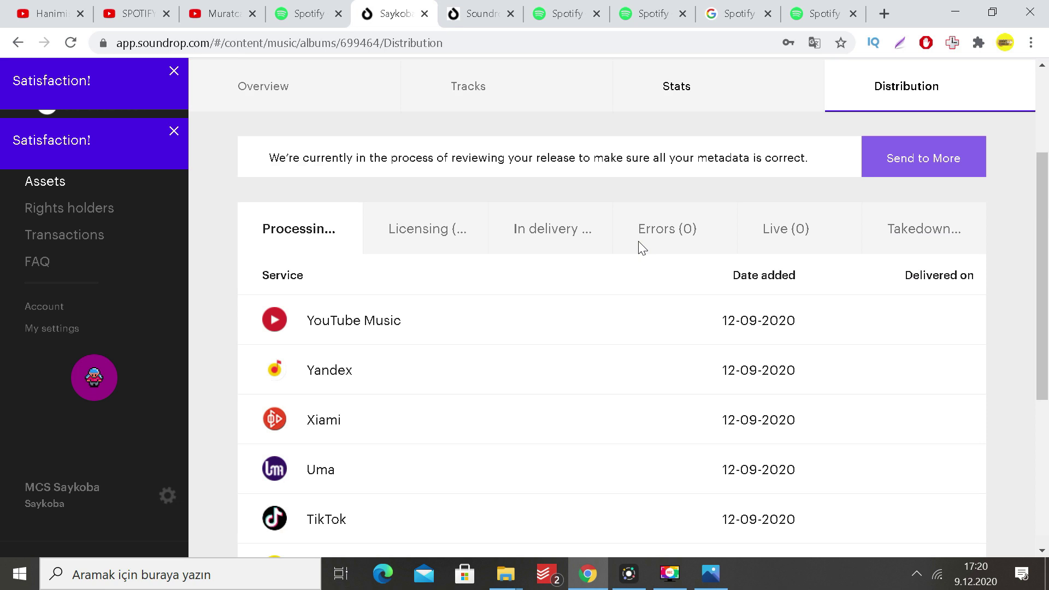
scroll(487, 363, down, 4)
scroll(403, 379, down, 2)
scroll(537, 360, up, 8)
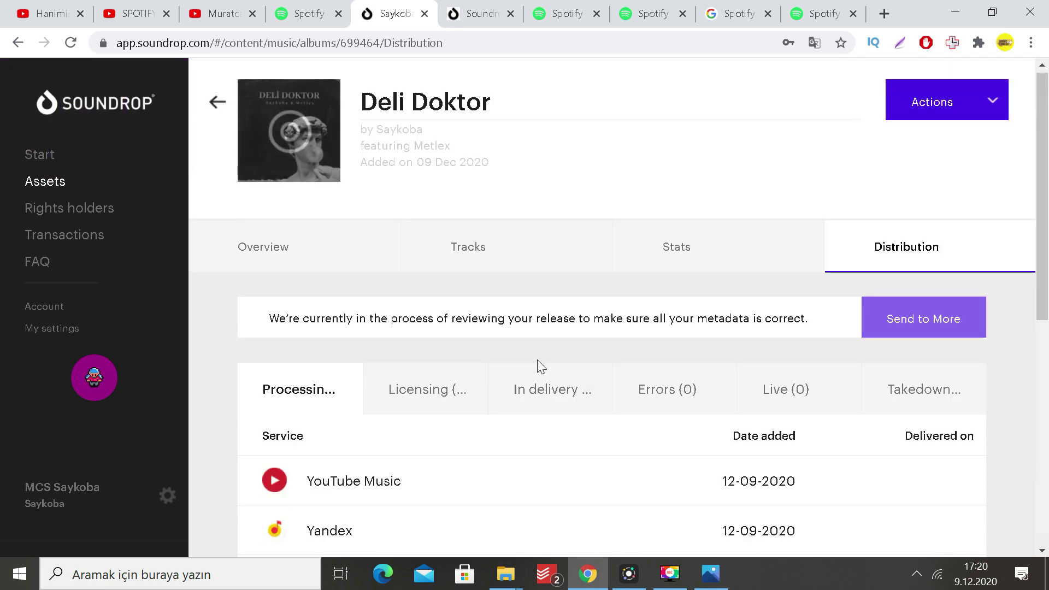
scroll(537, 359, down, 7)
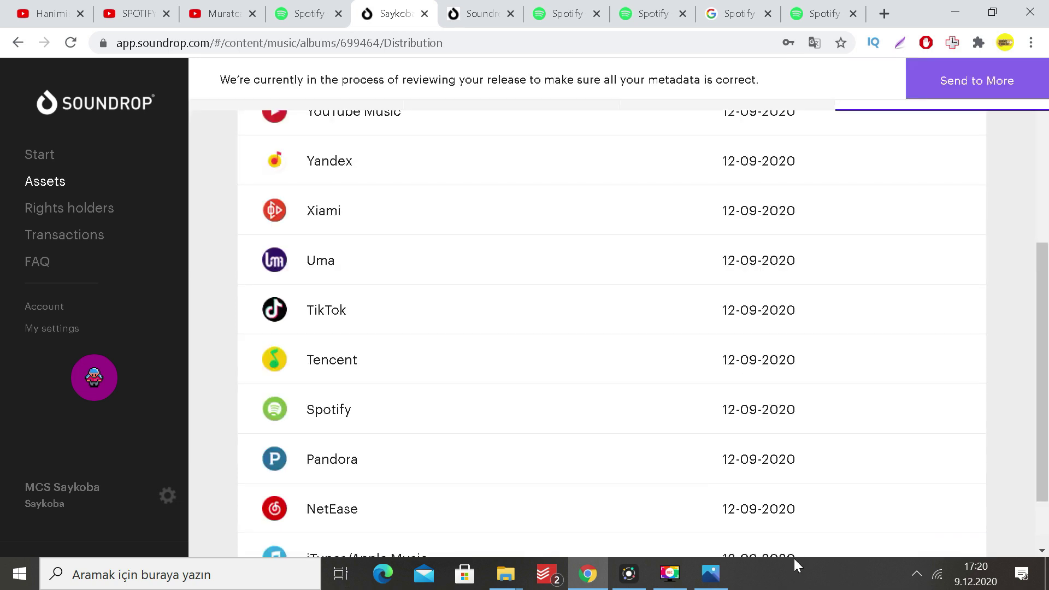
scroll(792, 383, down, 2)
scroll(786, 393, up, 9)
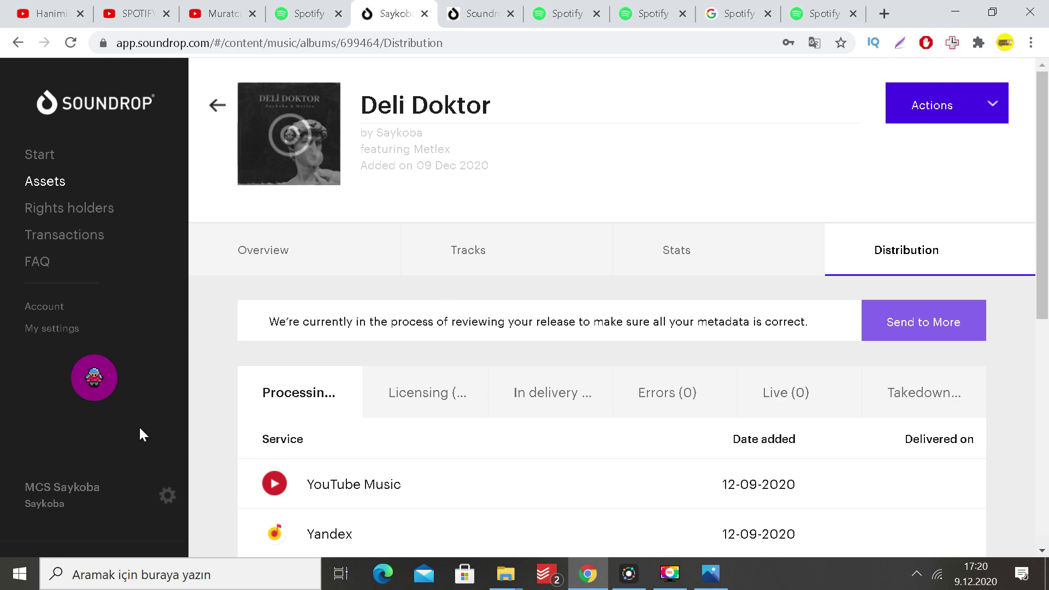
click(44, 182)
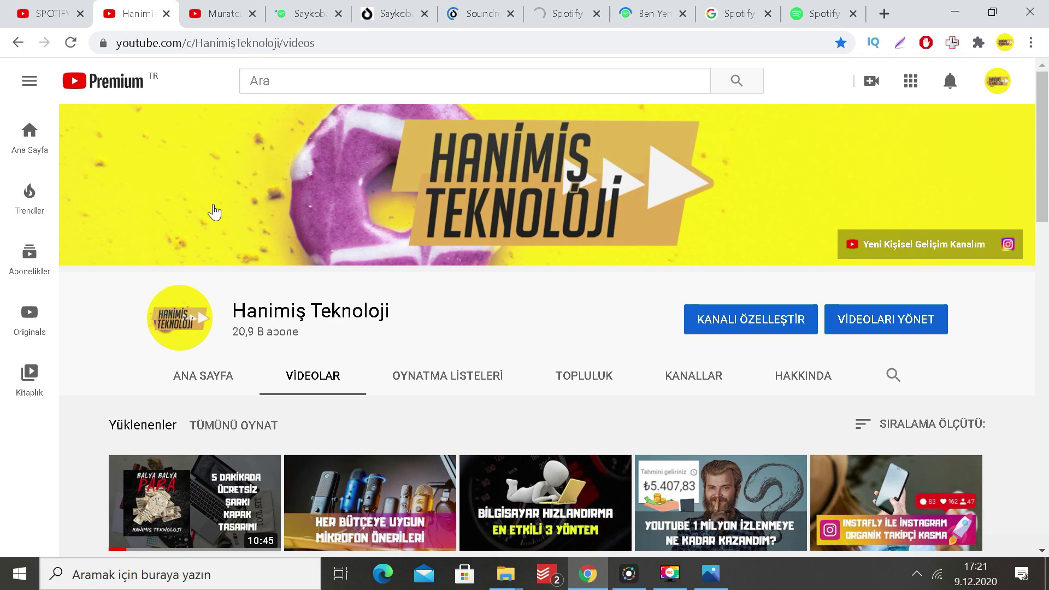
click(214, 9)
click(144, 4)
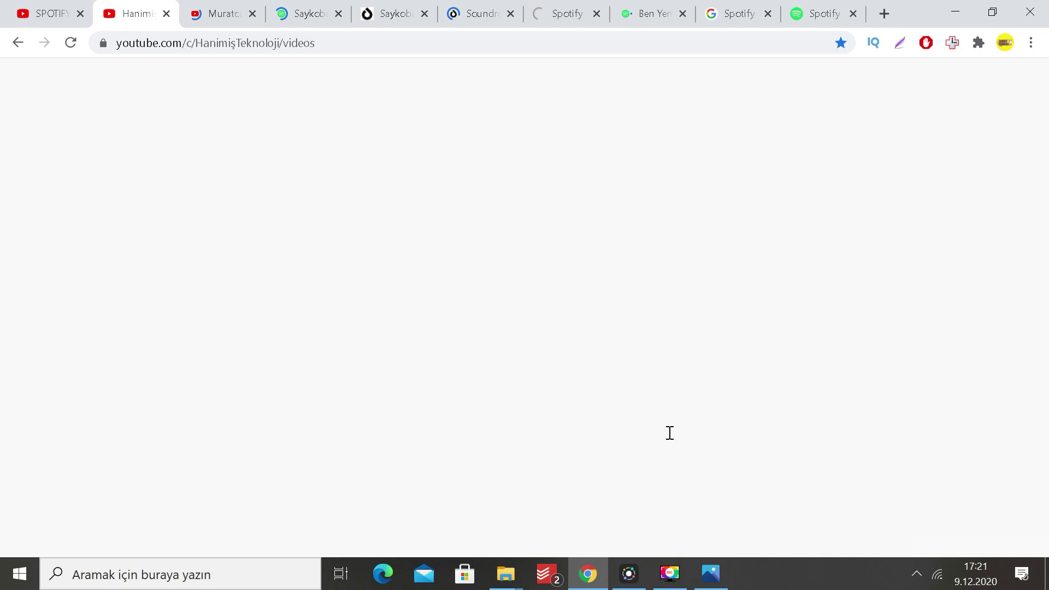